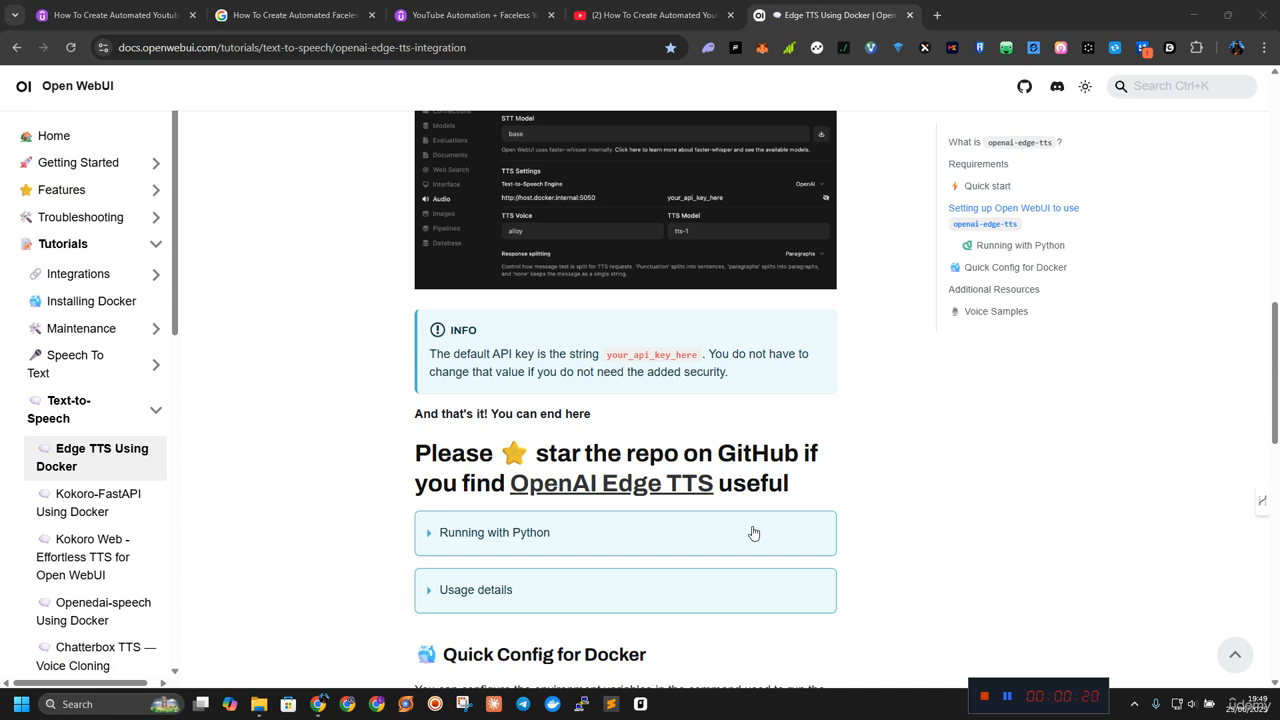
# Open the Chatterbox TTS voice cloning guide from the Text-to-Speech tutorials in a separate browser tab
pyautogui.scroll(-2, 100, 545)
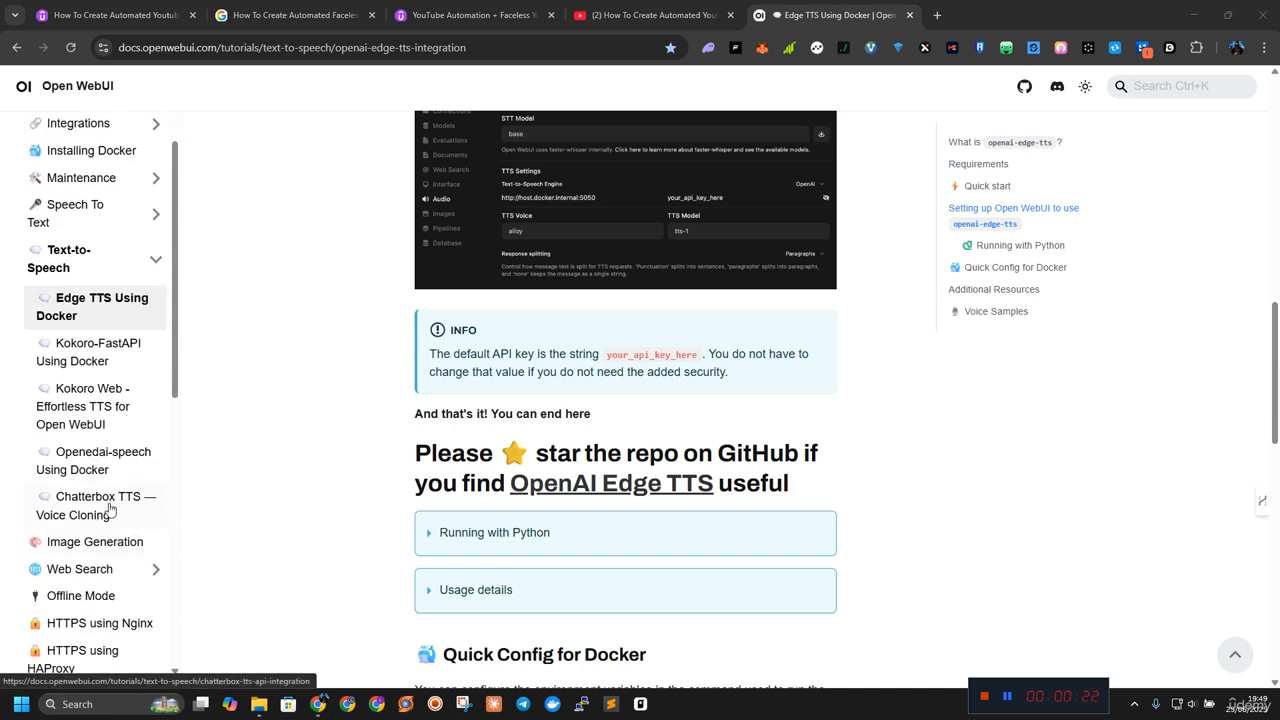
pyautogui.rightClick(111, 510)
pyautogui.click(191, 277)
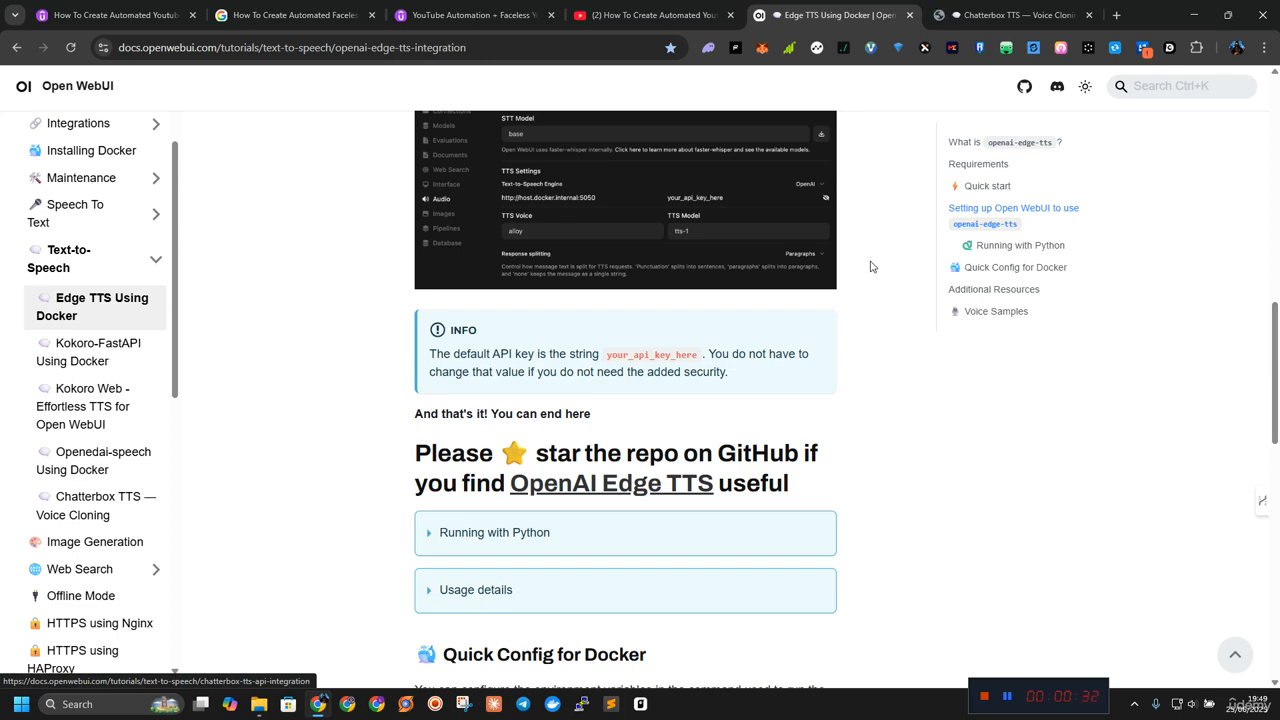
# Copy the quick start command docker run -d -p 5050:5050 travisvn/openai-edge-tts:latest from the Edge TTS guide
pyautogui.scroll(5, 680, 345)
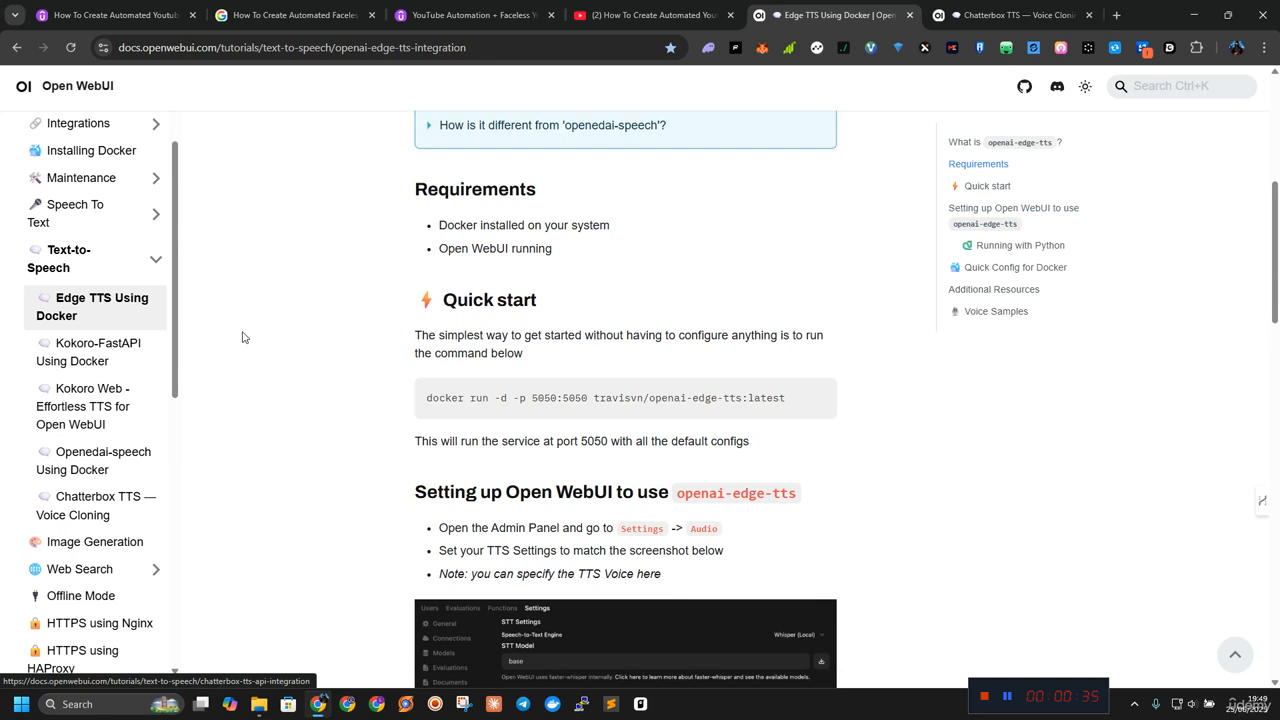
pyautogui.tripleClick(486, 398)
pyautogui.hotkey('ctrl', 'c')
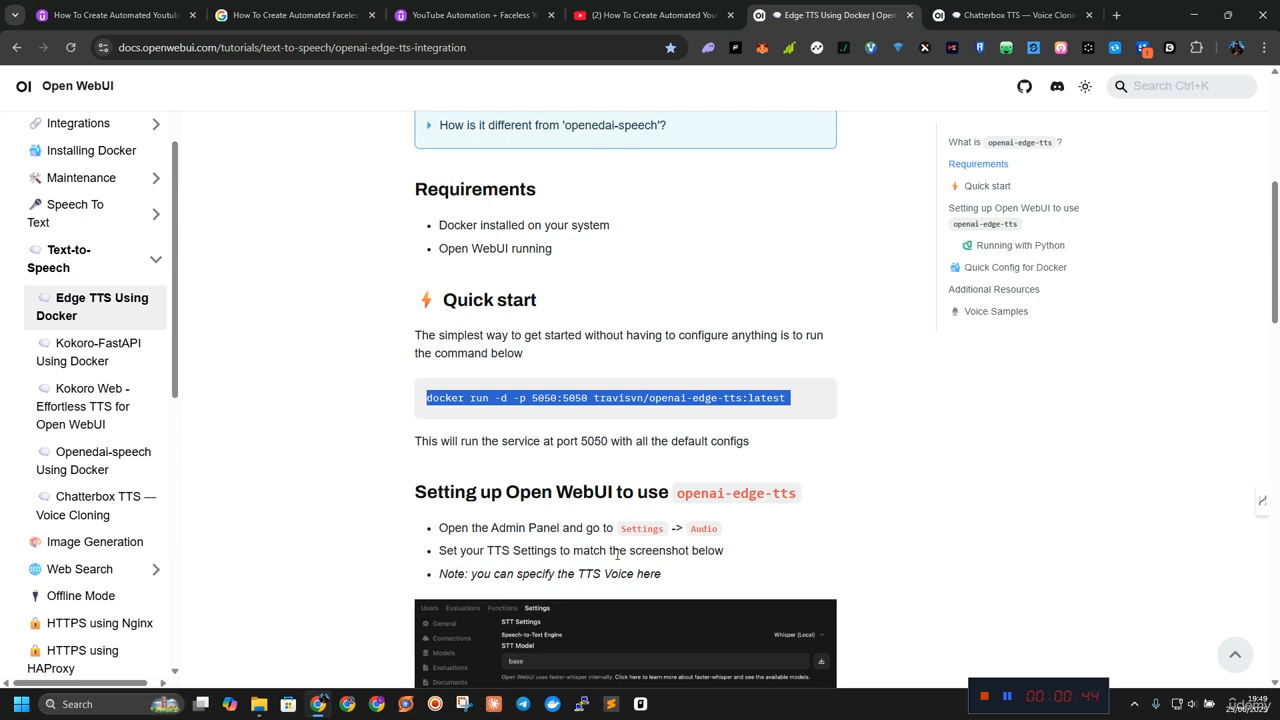
# Launch Docker Desktop and reopen its built-in terminal with a fresh PowerShell session
pyautogui.click(553, 705)
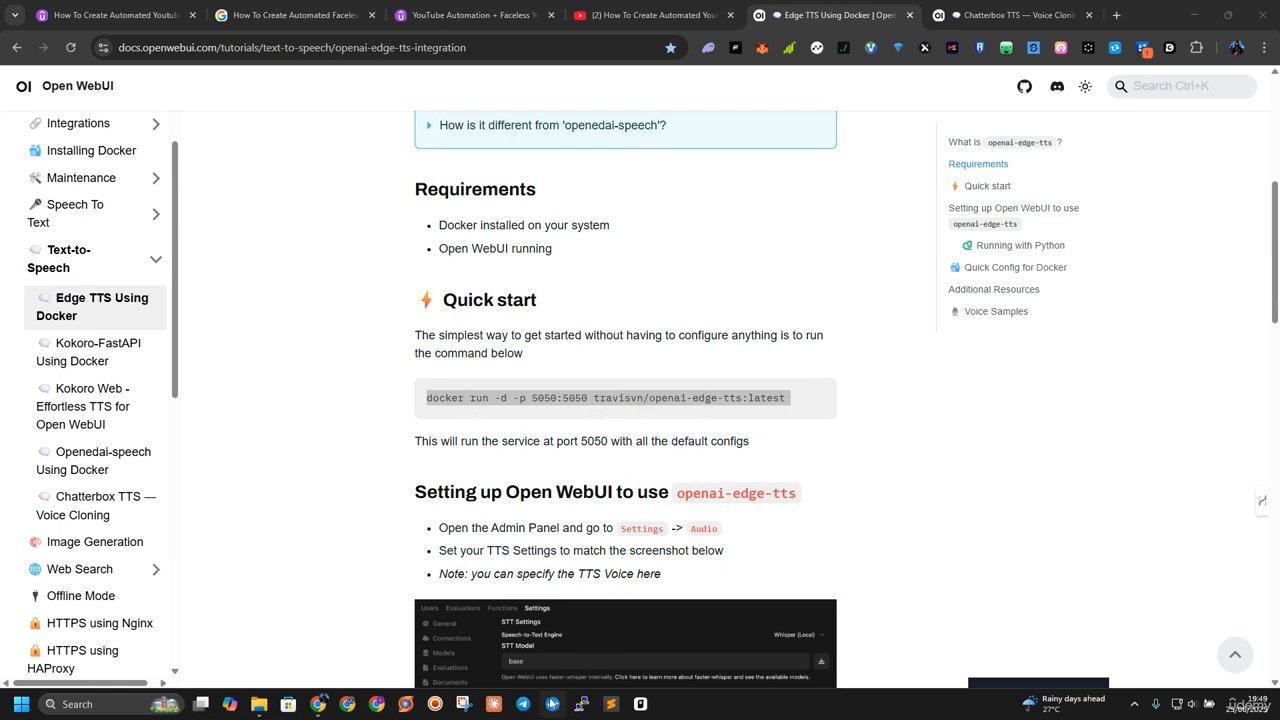
pyautogui.scroll(-2, 610, 560)
pyautogui.scroll(2, 622, 530)
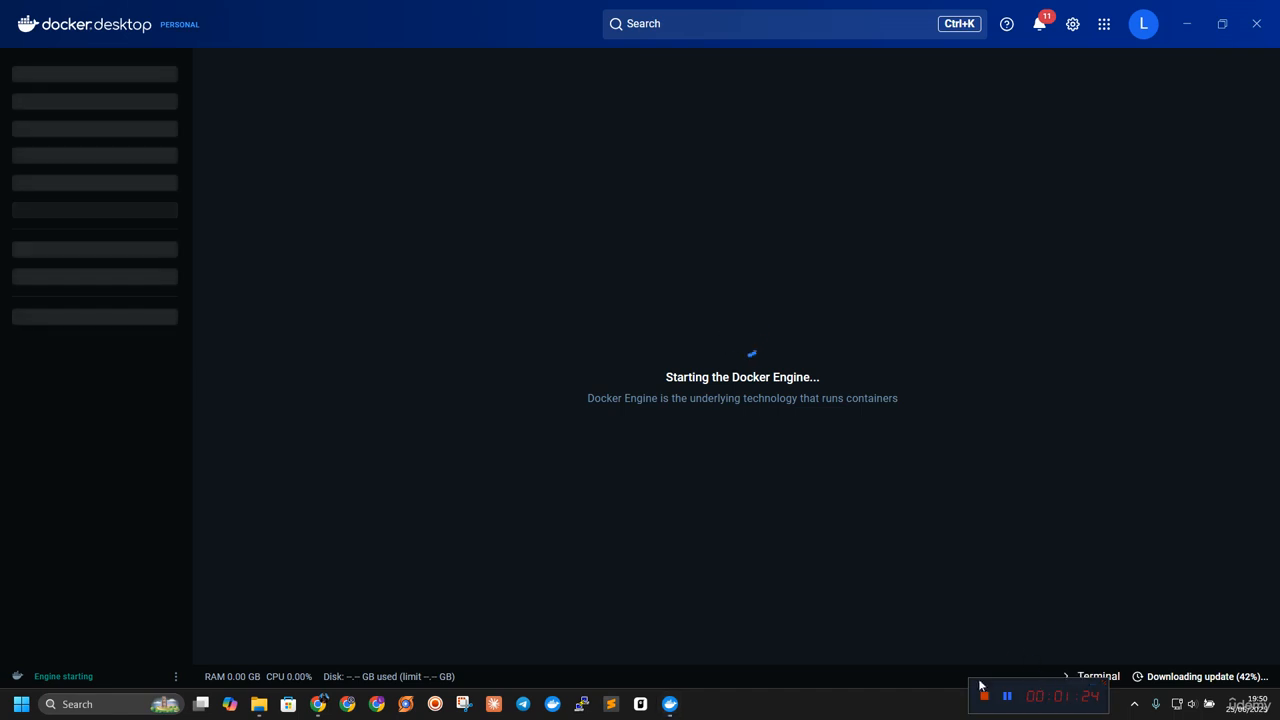
pyautogui.click(1006, 703)
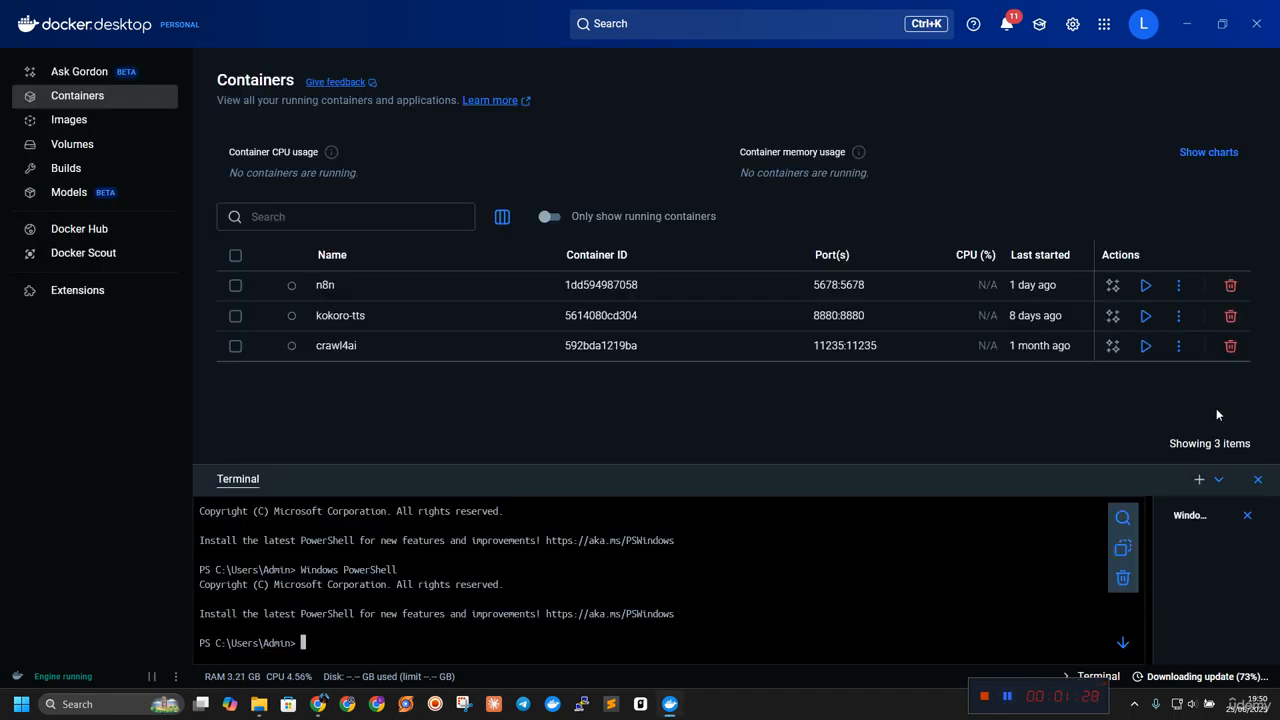
pyautogui.click(1258, 479)
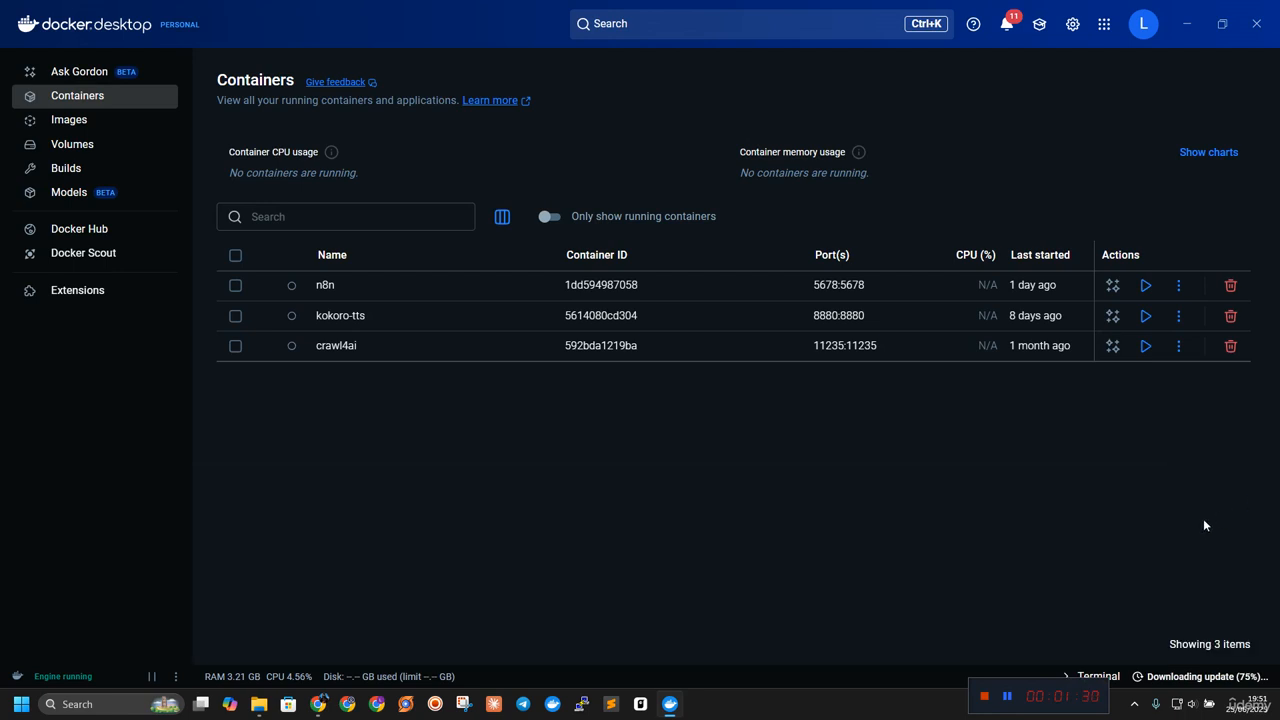
pyautogui.click(1105, 676)
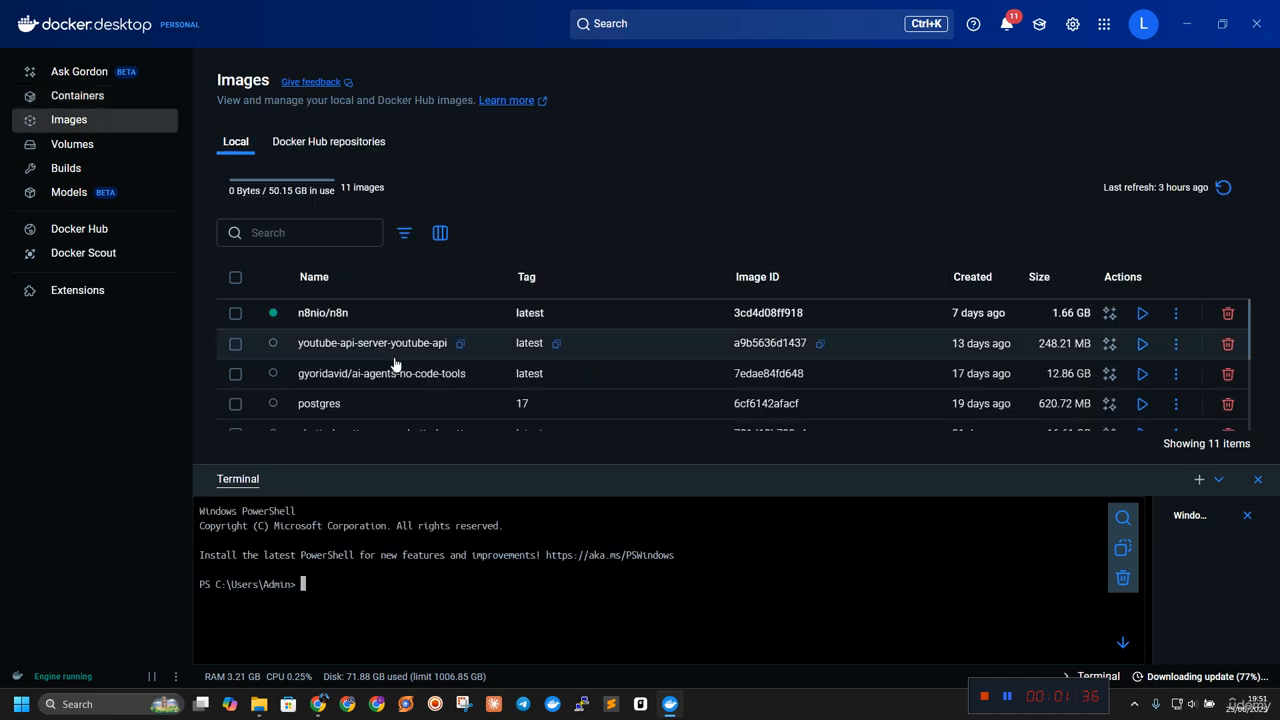
# Look through the local Docker images and return to the container list
pyautogui.scroll(-5, 403, 380)
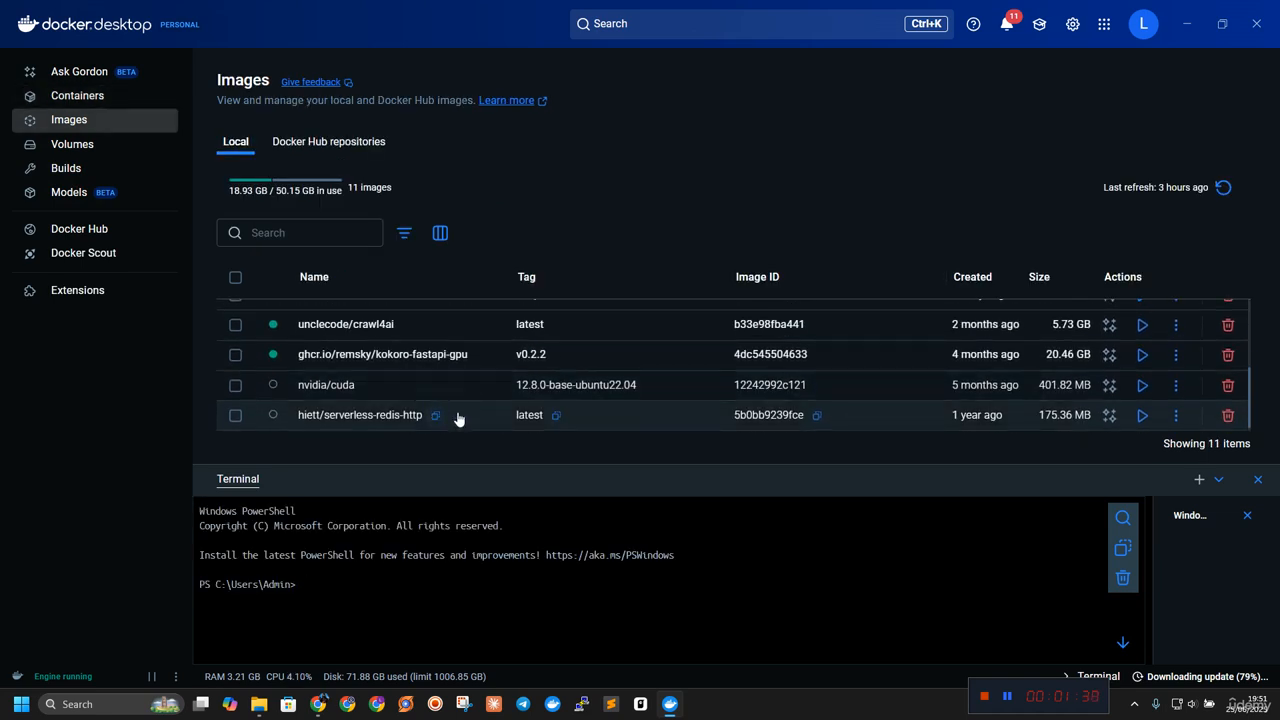
pyautogui.scroll(3, 455, 415)
pyautogui.scroll(3, 410, 403)
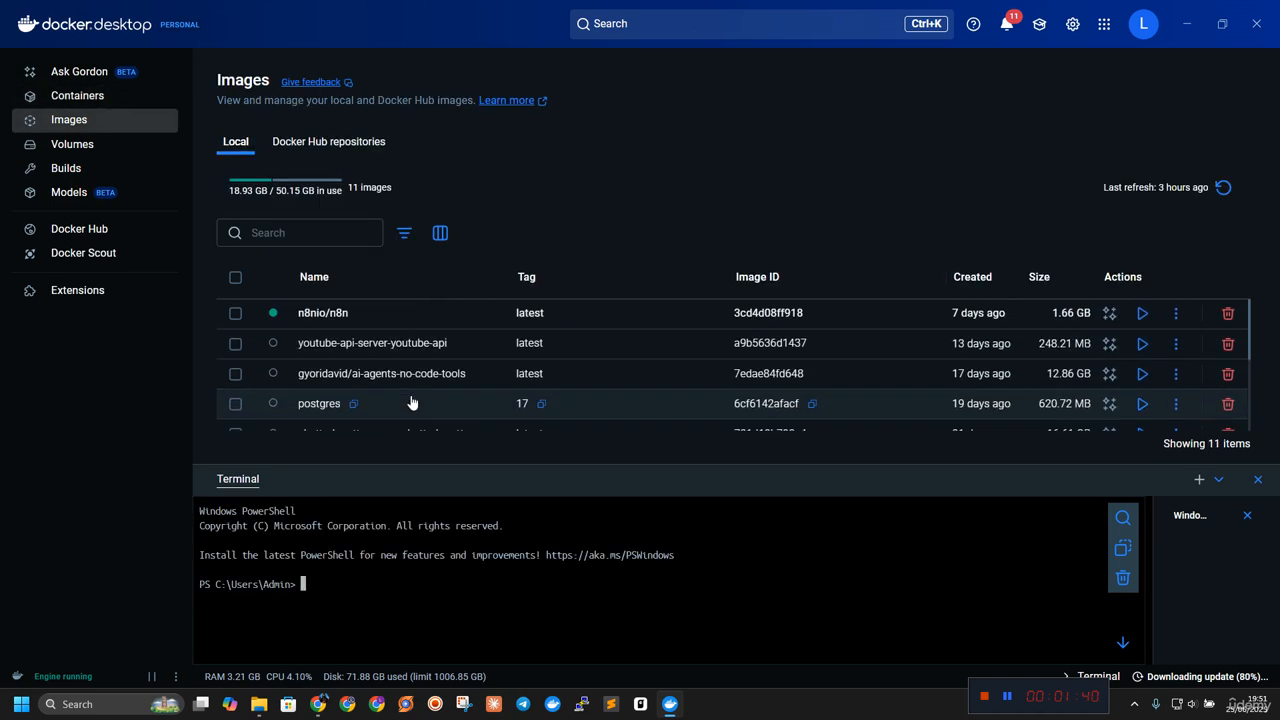
pyautogui.click(80, 100)
# Try to run the copied openai-edge-tts Docker command in the terminal
pyautogui.rightClick(355, 580)
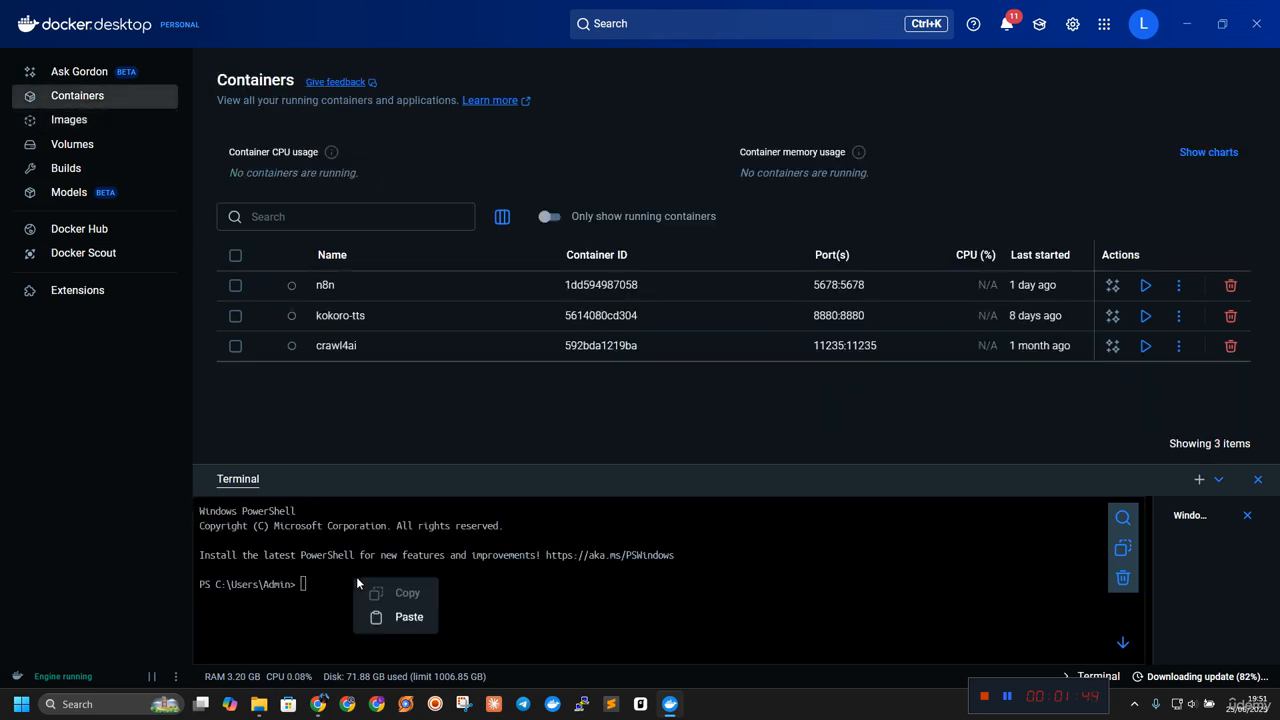
pyautogui.click(410, 617)
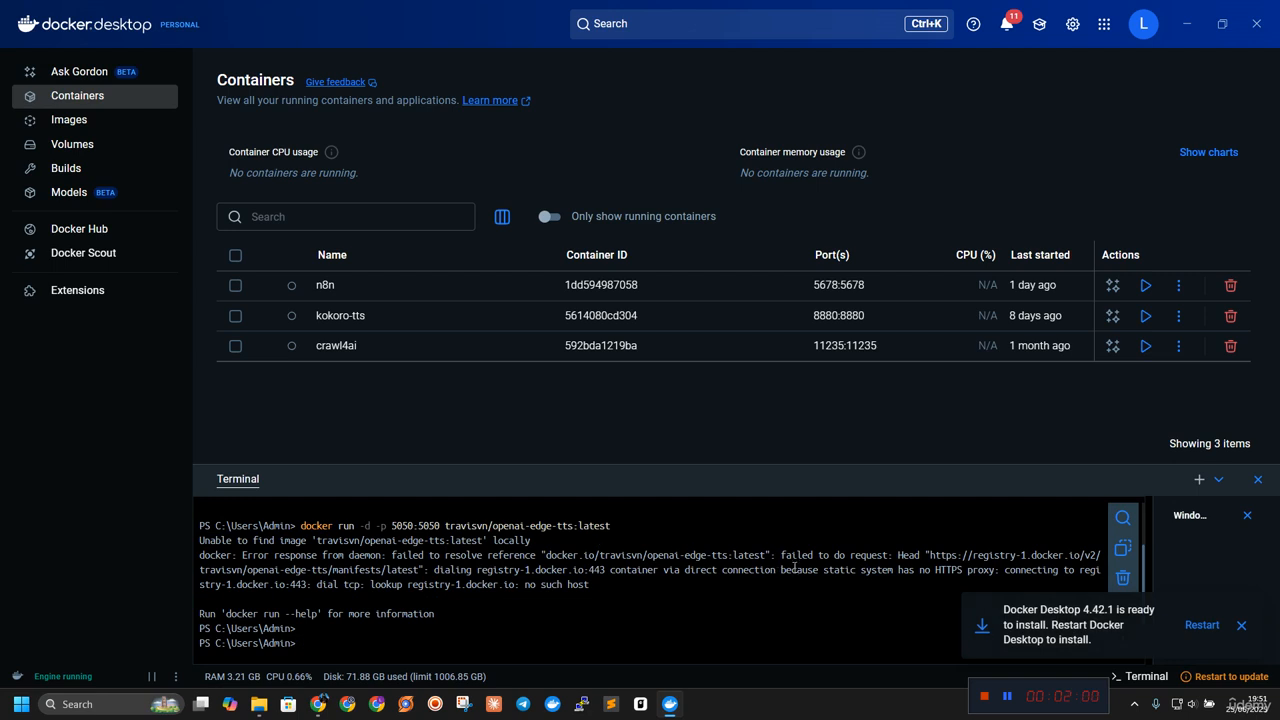
# Dismiss the update notice and run docker run -d -p 5050:5050 travisvn/openai-edge-tts:latest again, checking its host port mapping
pyautogui.click(1241, 625)
pyautogui.rightClick(411, 644)
pyautogui.click(430, 658)
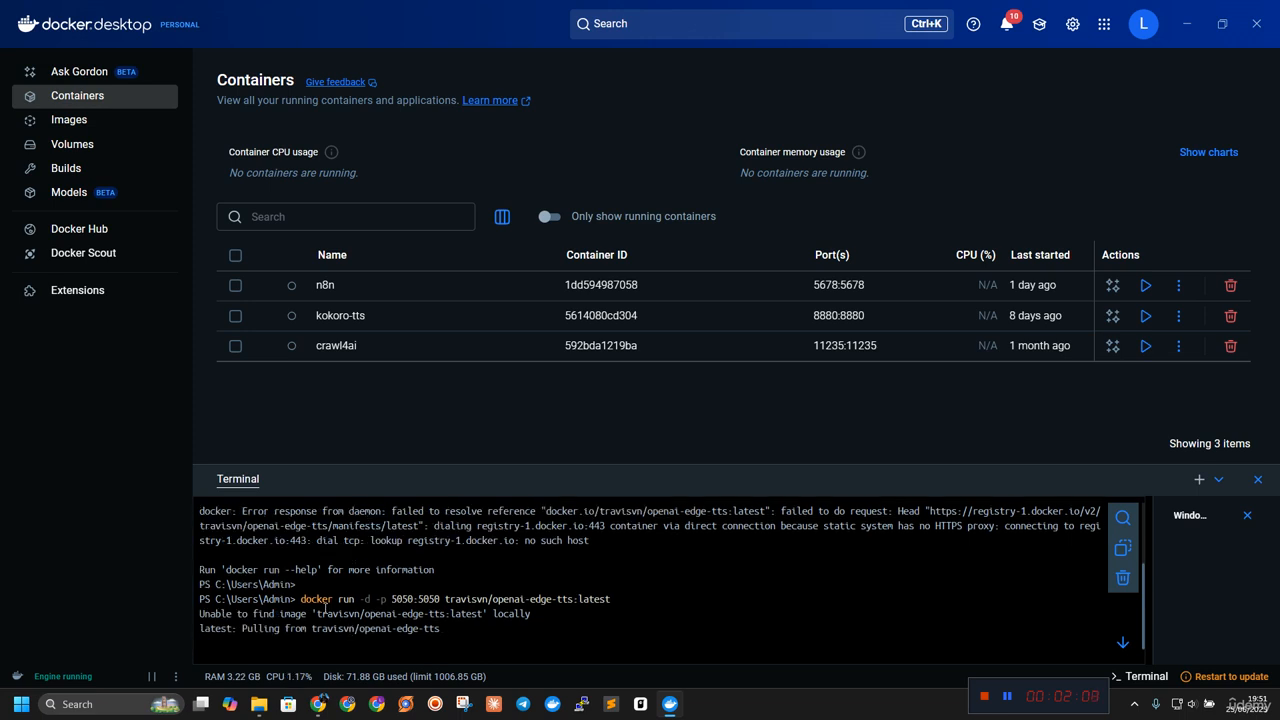
pyautogui.scroll(2, 340, 605)
pyautogui.scroll(-3, 340, 605)
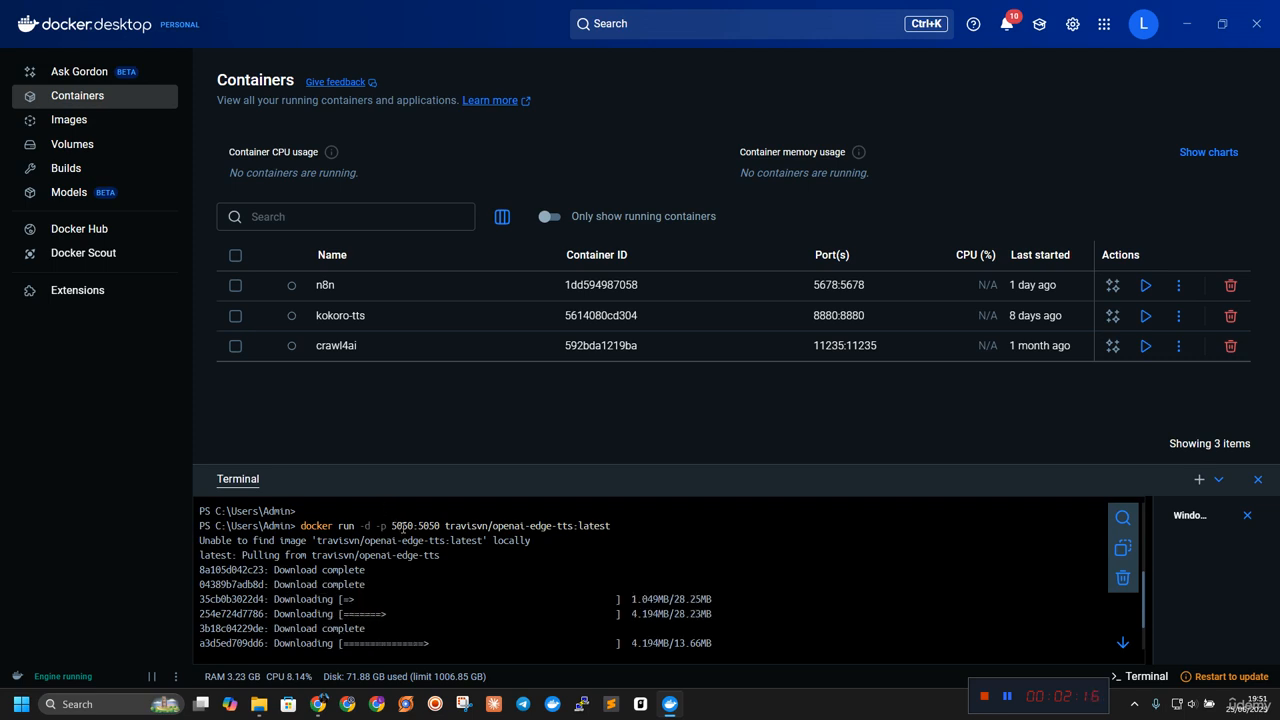
pyautogui.moveTo(398, 527); pyautogui.dragTo(413, 527)
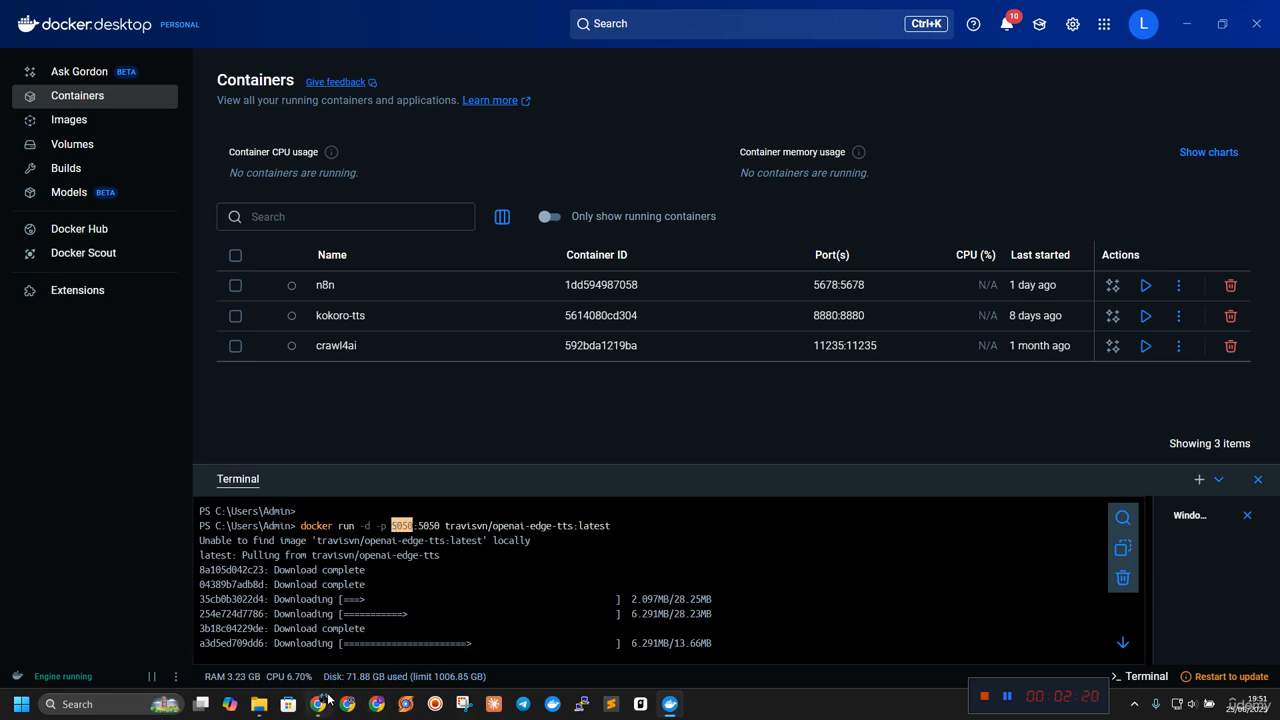
# Switch to the browser and review the Edge TTS guide's requirements, quick start and Open WebUI audio settings
pyautogui.click(326, 700)
pyautogui.scroll(5, 734, 306)
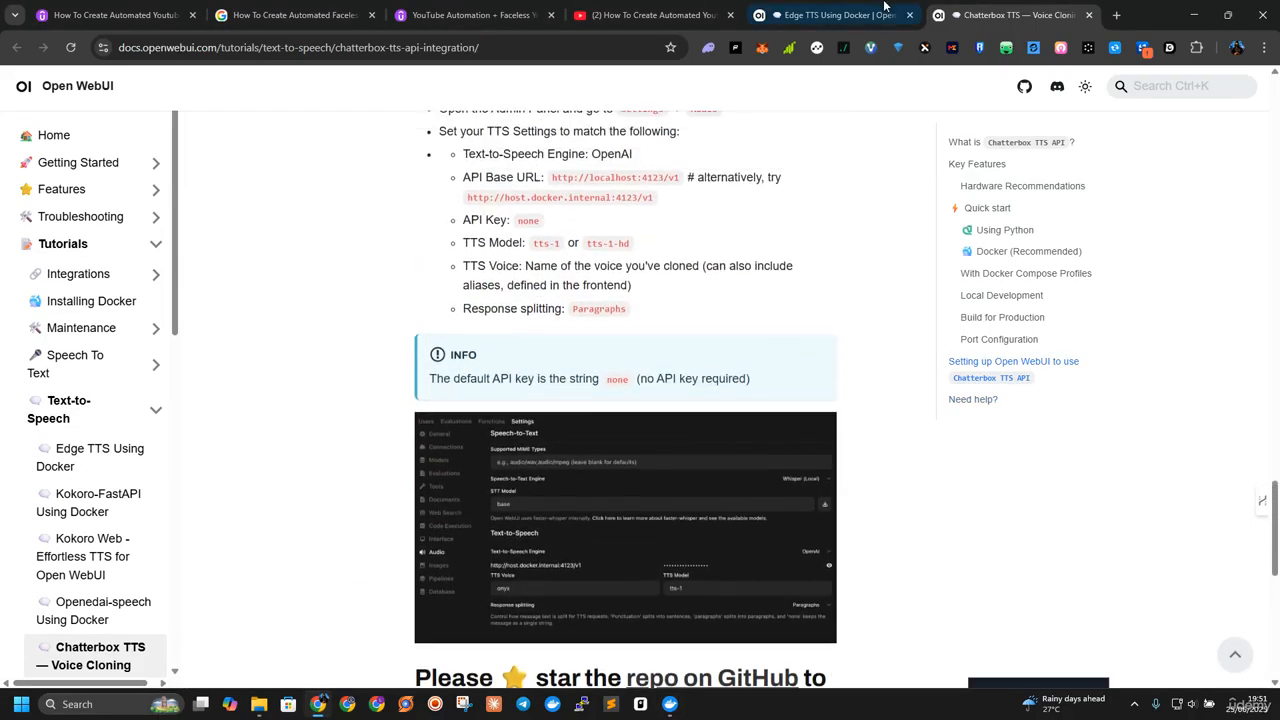
pyautogui.click(884, 7)
pyautogui.scroll(3, 449, 340)
pyautogui.scroll(-6, 449, 340)
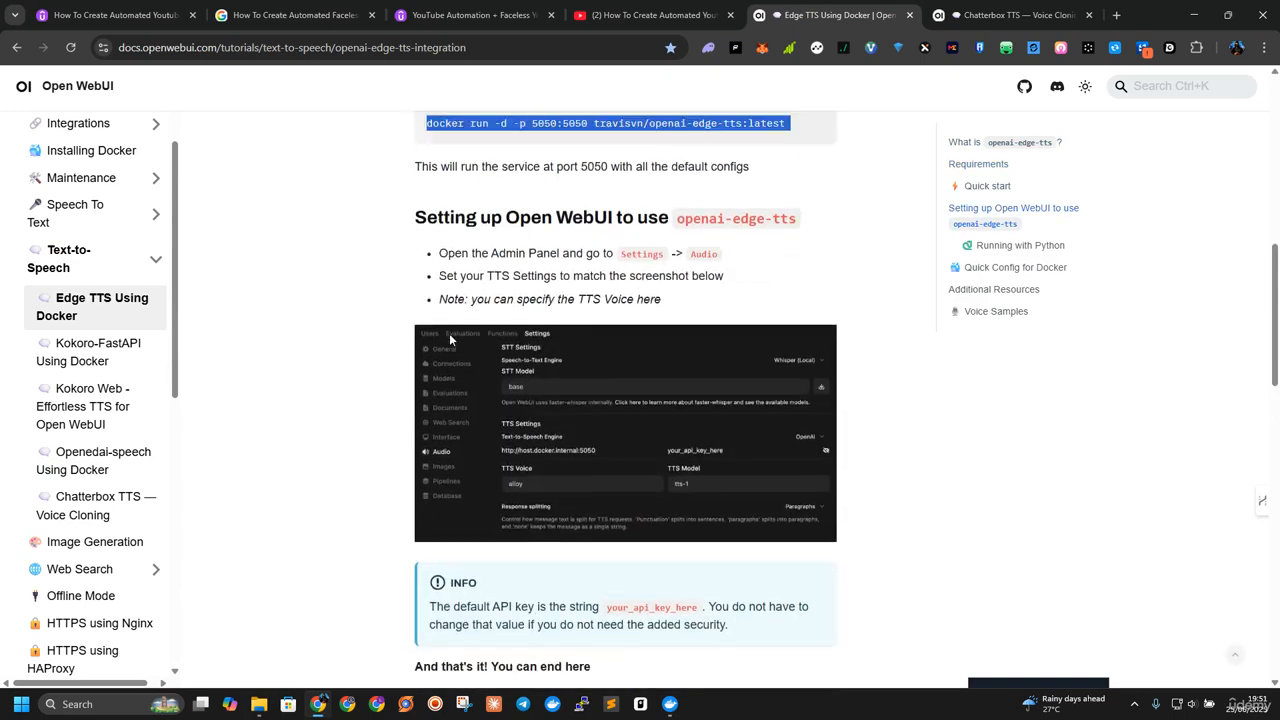
pyautogui.scroll(-3, 450, 338)
pyautogui.scroll(10, 450, 338)
pyautogui.scroll(-3, 452, 335)
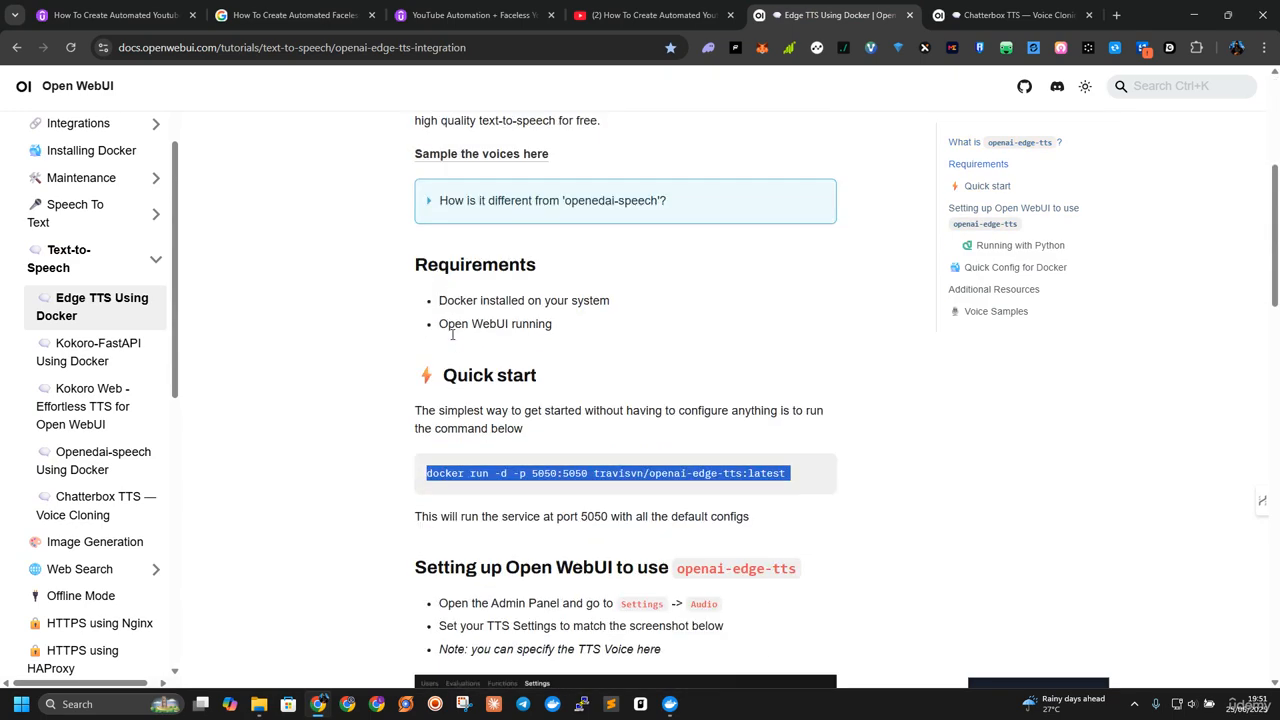
pyautogui.scroll(-9, 452, 335)
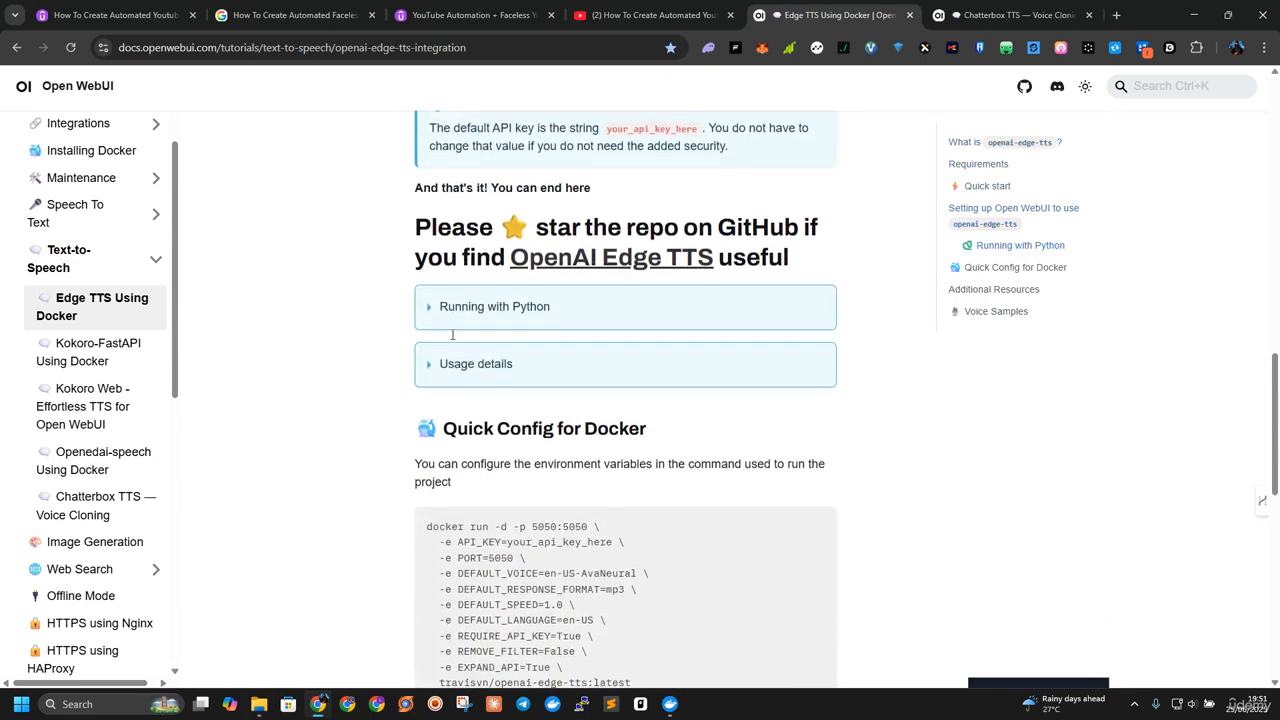
# Expand the guide's usage details and examine the optional parameters and the example curl request that saves an mp3
pyautogui.click(457, 368)
pyautogui.scroll(-4, 550, 347)
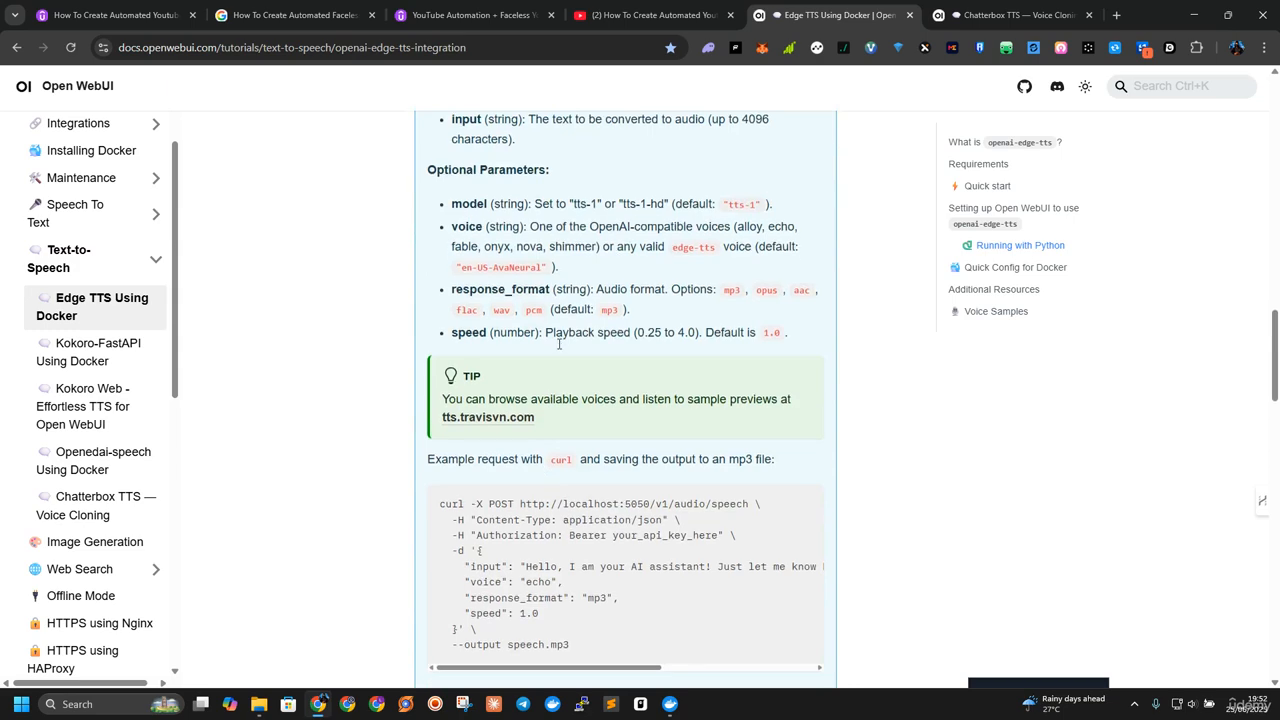
pyautogui.scroll(-3, 559, 344)
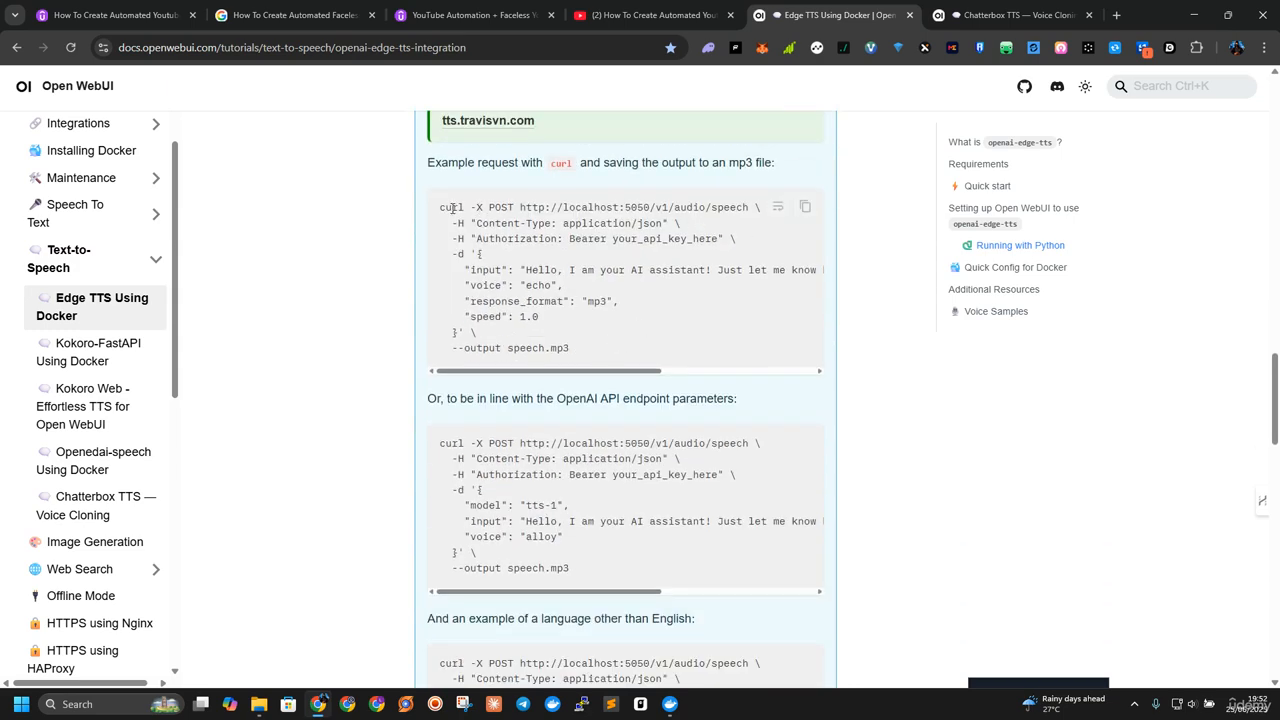
pyautogui.moveTo(441, 208); pyautogui.dragTo(467, 208)
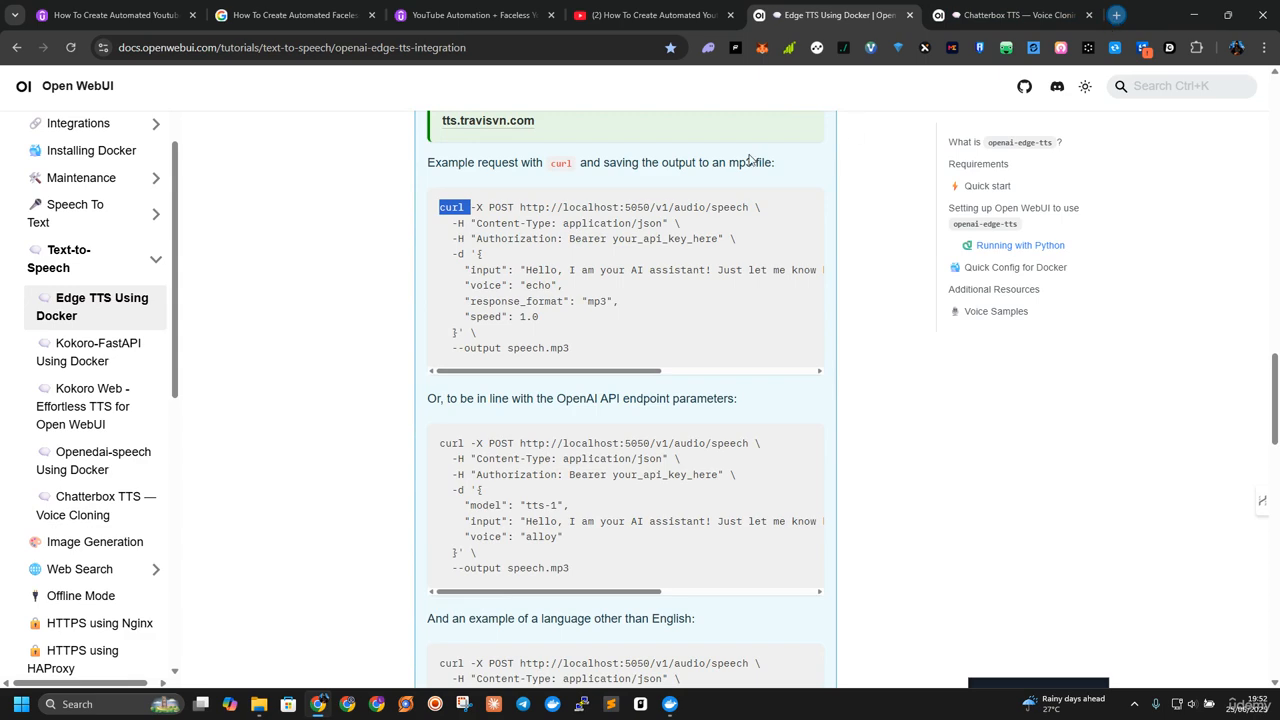
# Start the n8n container in Docker Desktop and load localhost:5678 in a new browser tab
pyautogui.click(1115, 15)
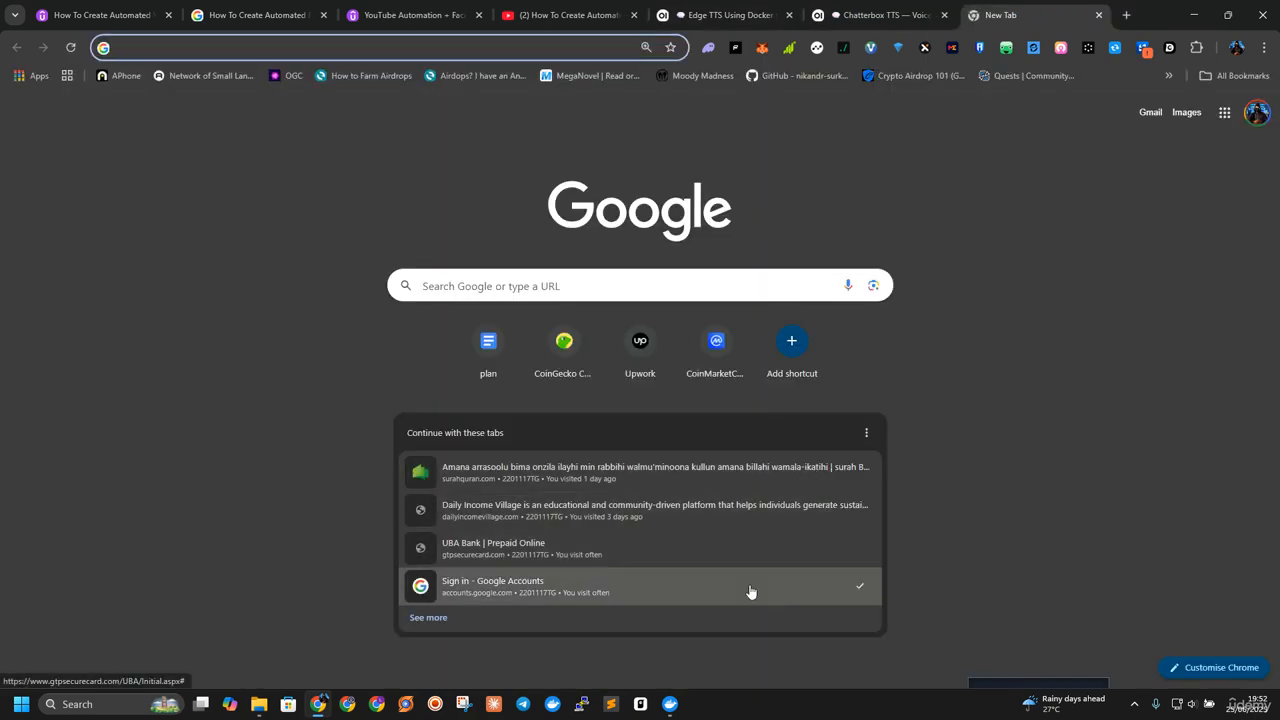
pyautogui.click(670, 704)
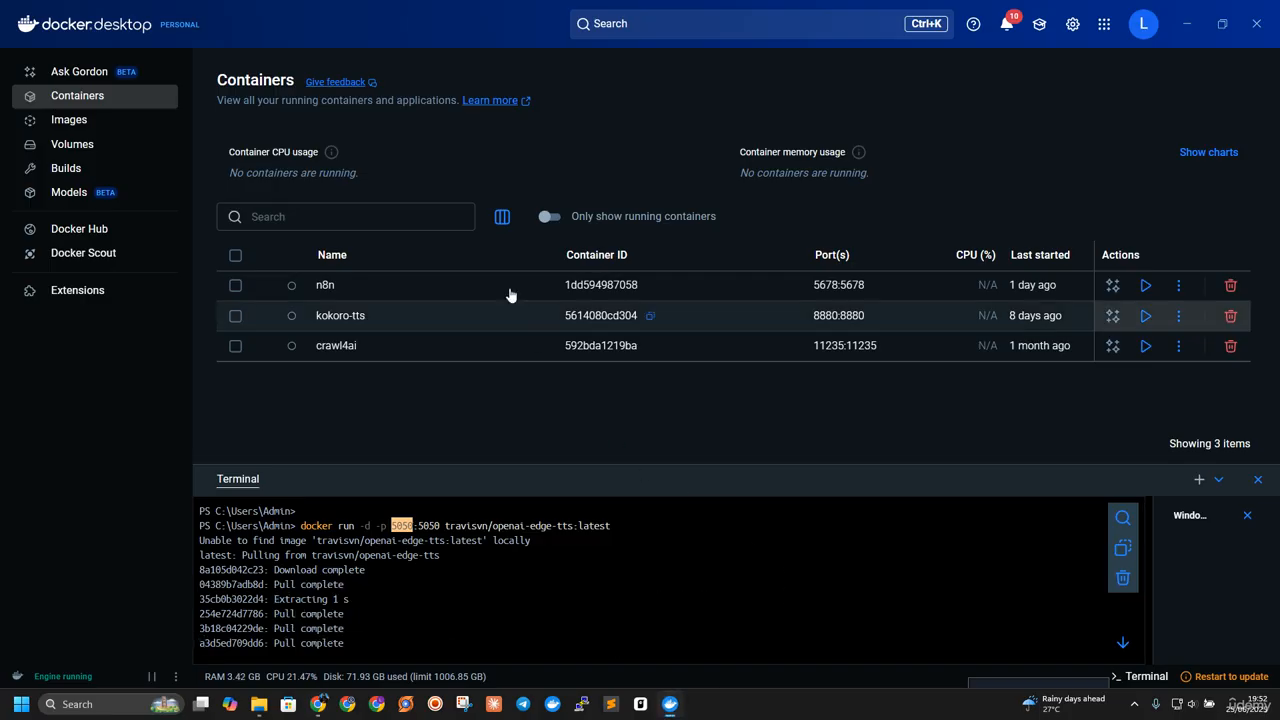
pyautogui.click(1145, 290)
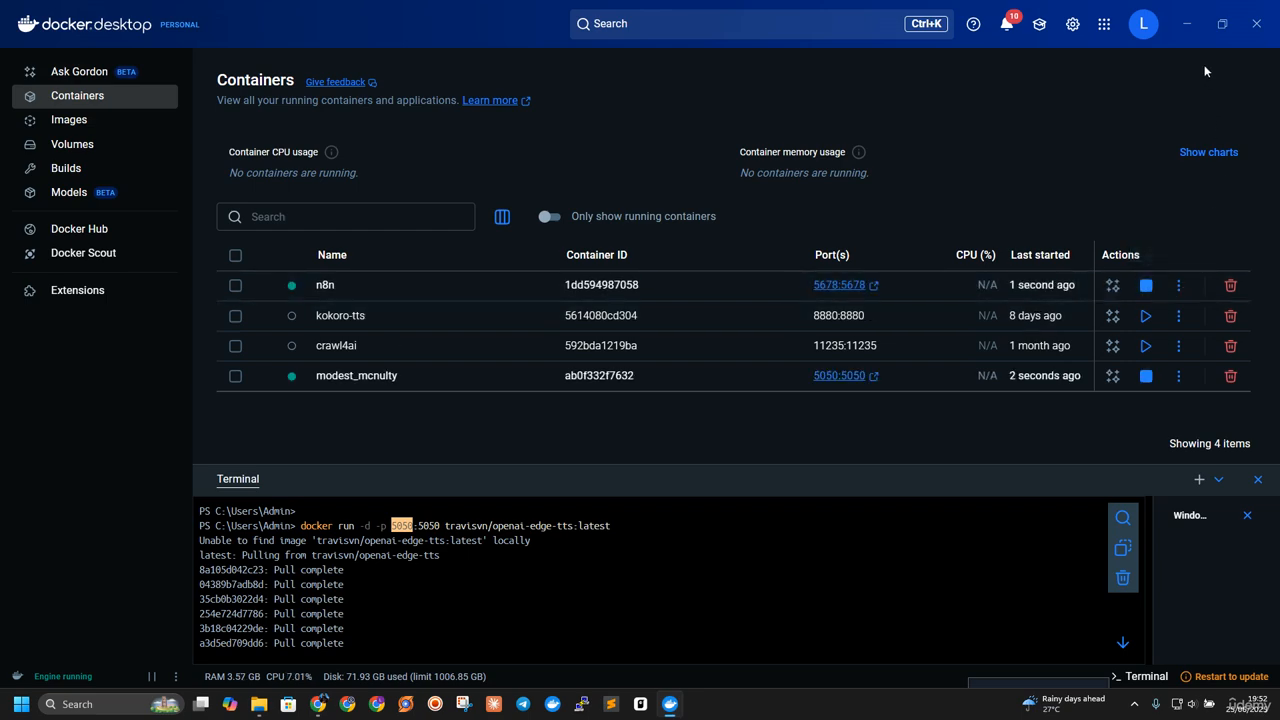
pyautogui.click(1186, 23)
pyautogui.write('localhost:5678')
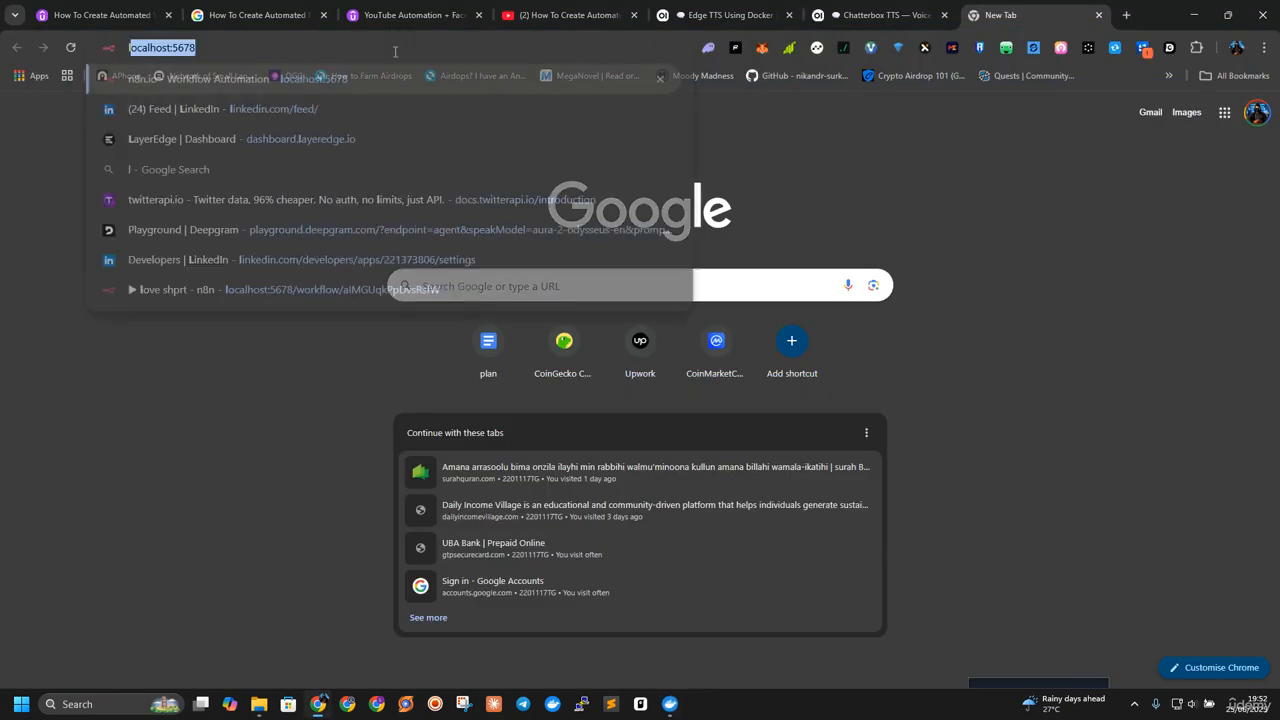
pyautogui.press('Return')
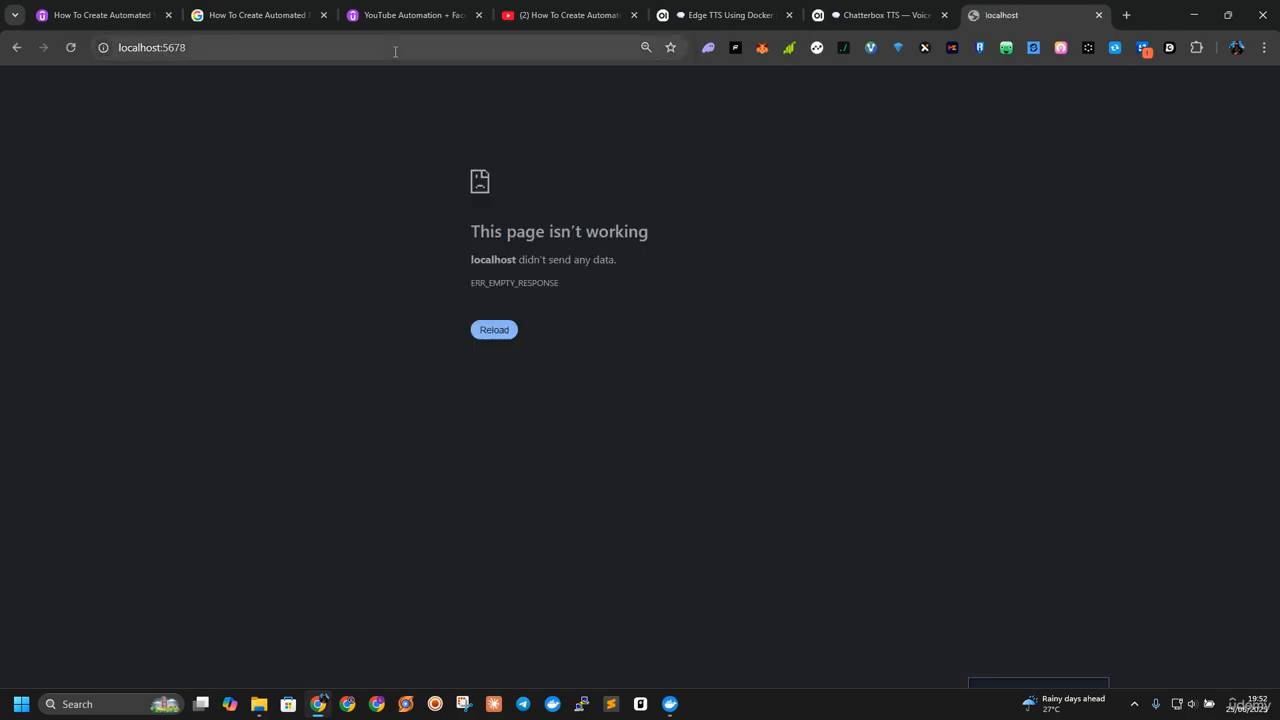
# Switch to Docker Desktop and open the new TTS container's 5050:5050 port link in the browser
pyautogui.click(662, 708)
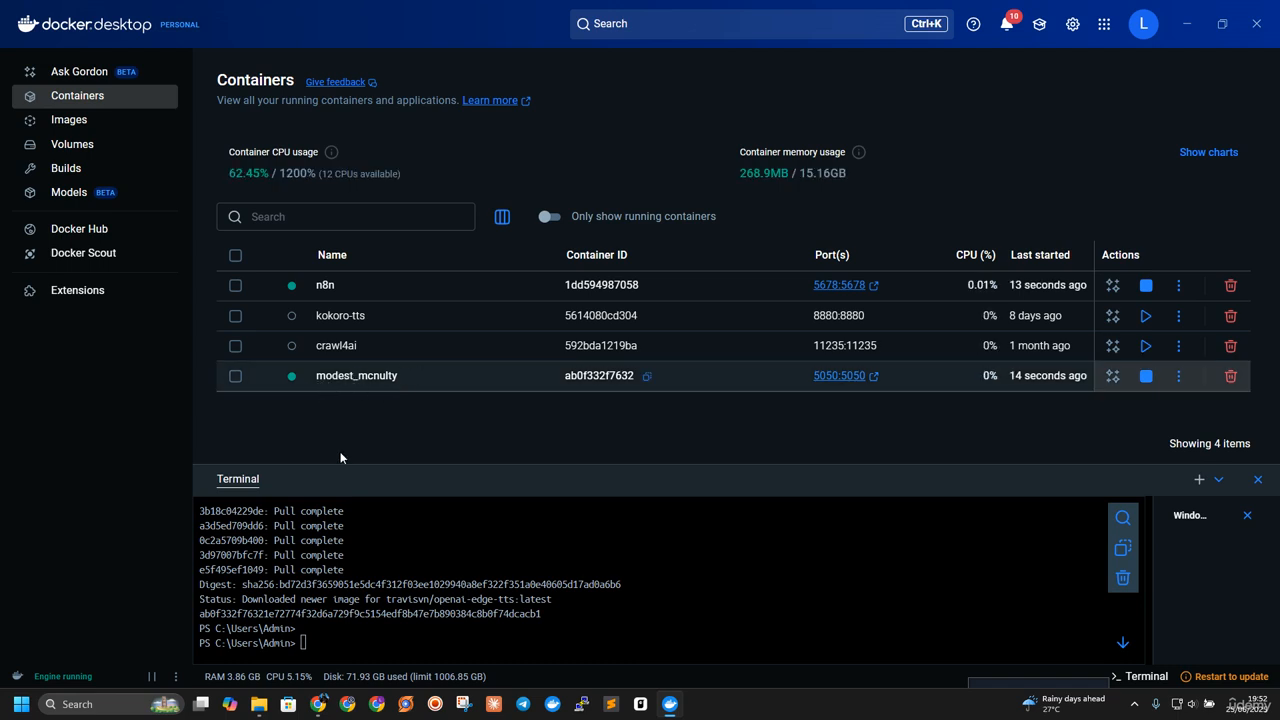
pyautogui.click(845, 375)
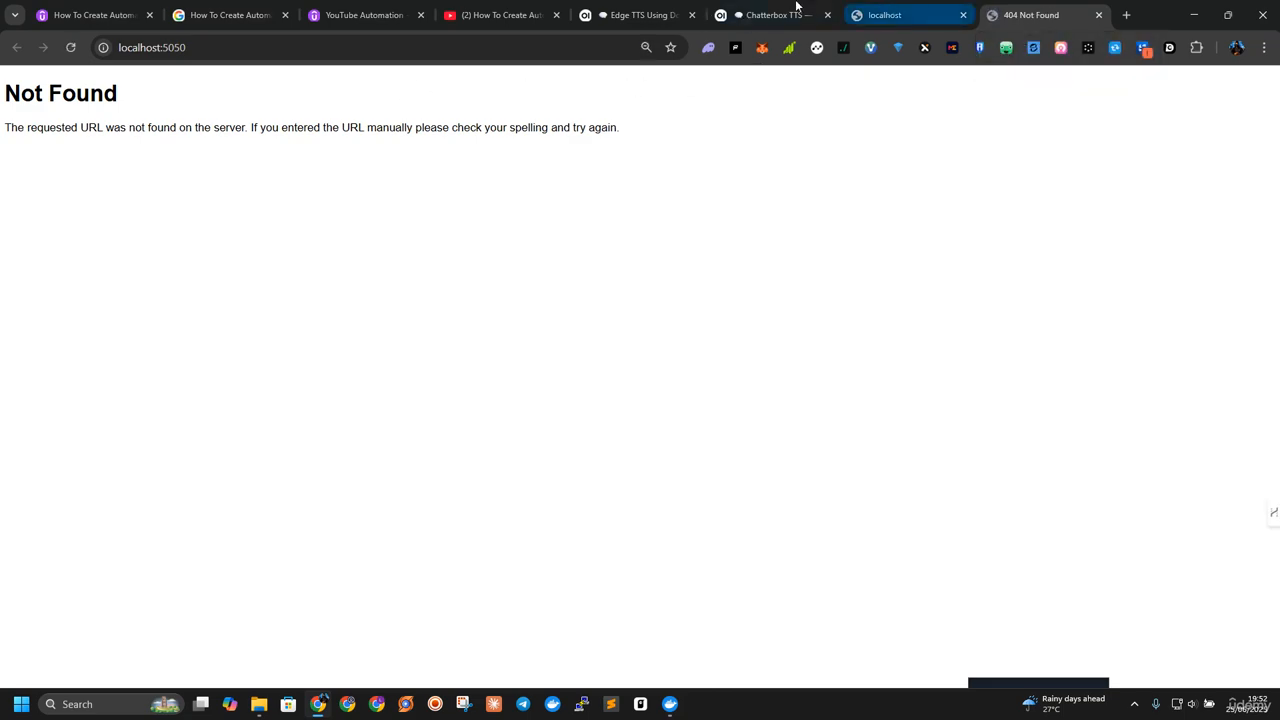
# Examine the Edge TTS guide's speech endpoint, parameters, additional endpoints and Docker environment variable configuration
pyautogui.click(640, 14)
pyautogui.scroll(5, 592, 287)
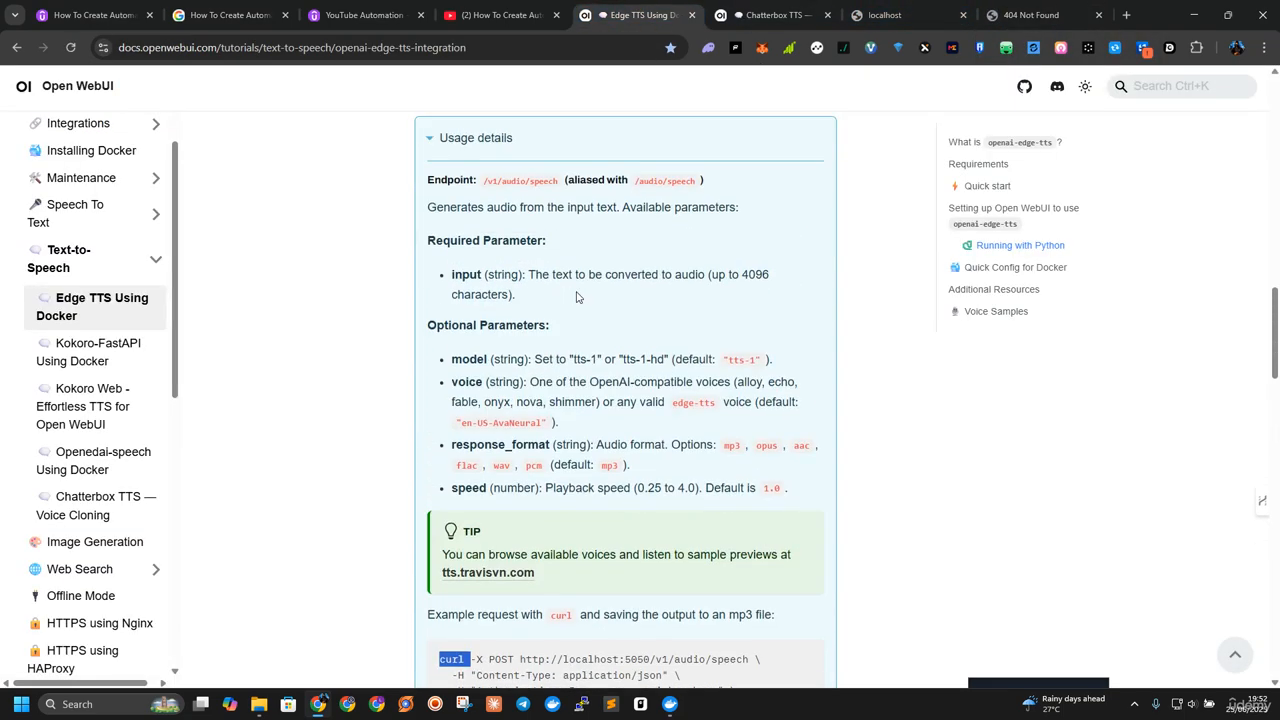
pyautogui.scroll(1, 566, 286)
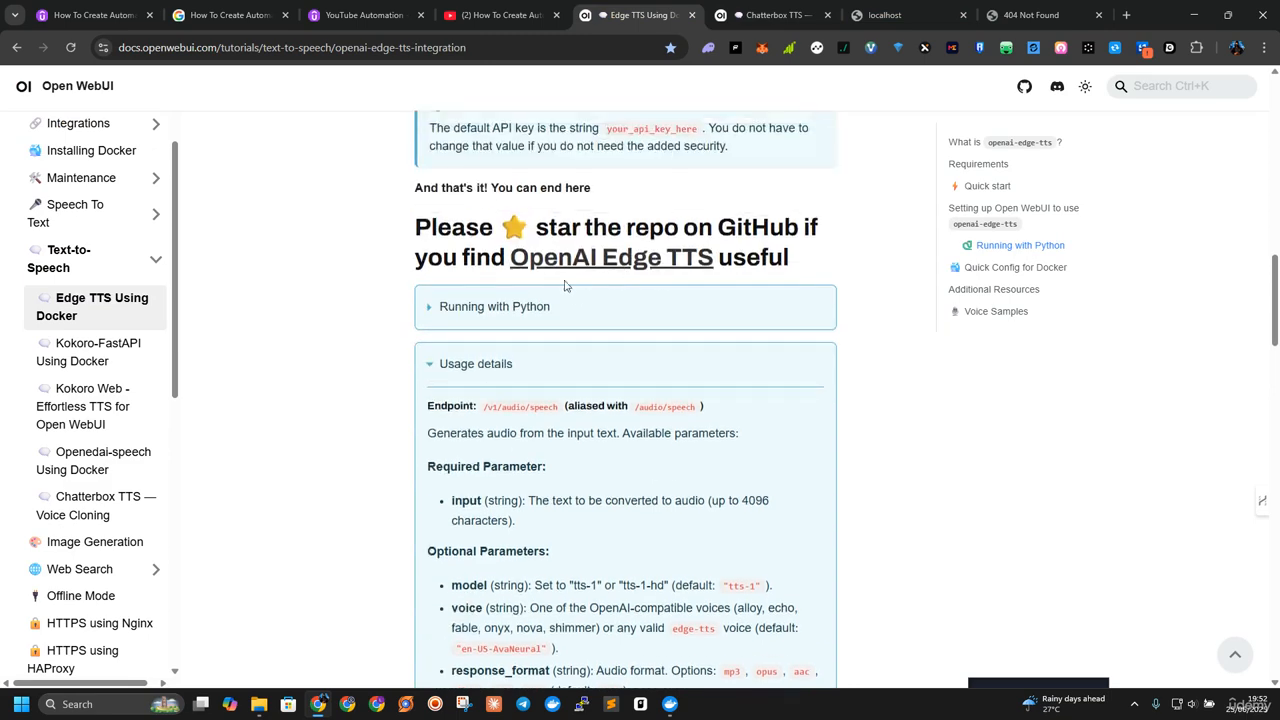
pyautogui.scroll(2, 571, 294)
pyautogui.scroll(-3, 575, 295)
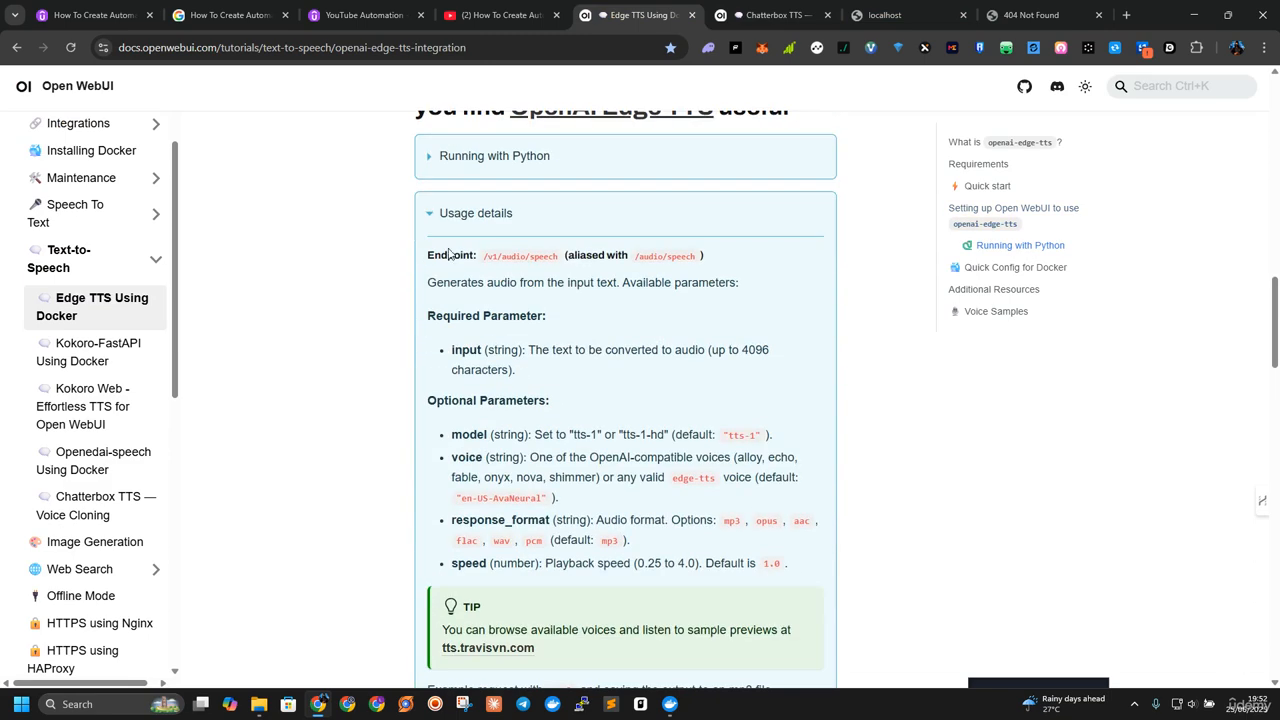
pyautogui.scroll(-5, 575, 295)
pyautogui.scroll(-8, 491, 262)
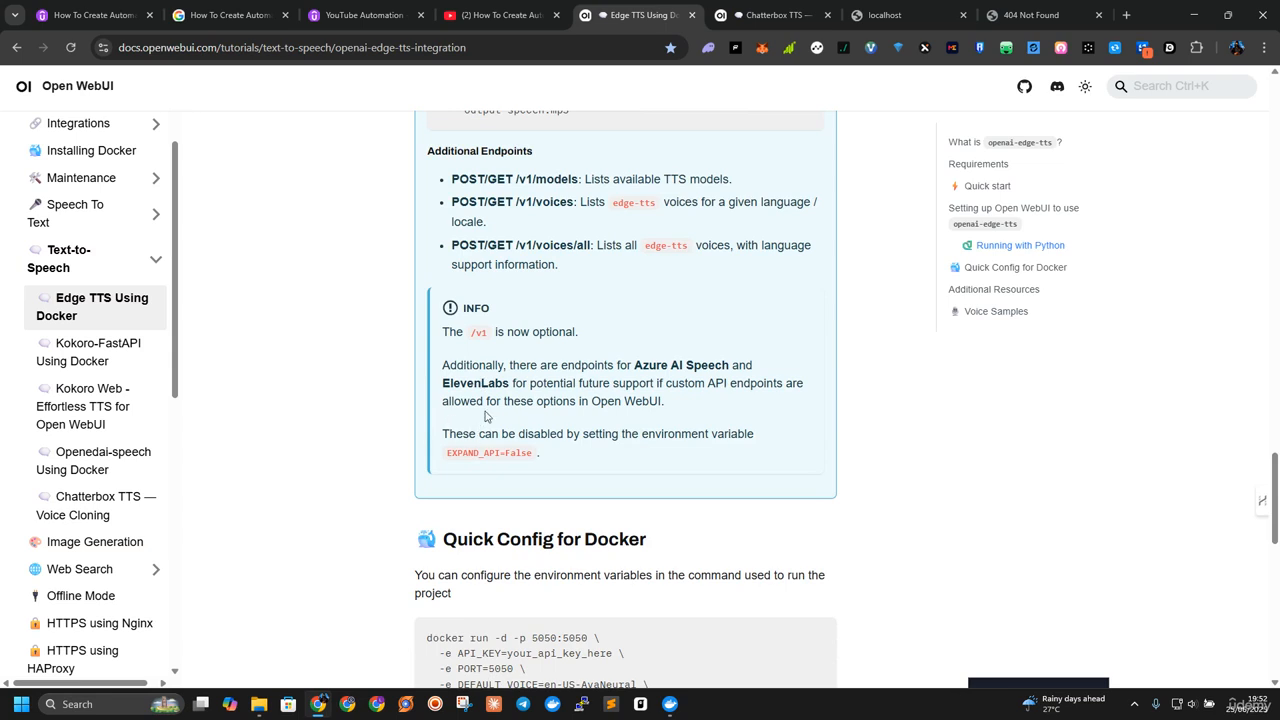
pyautogui.scroll(-5, 478, 343)
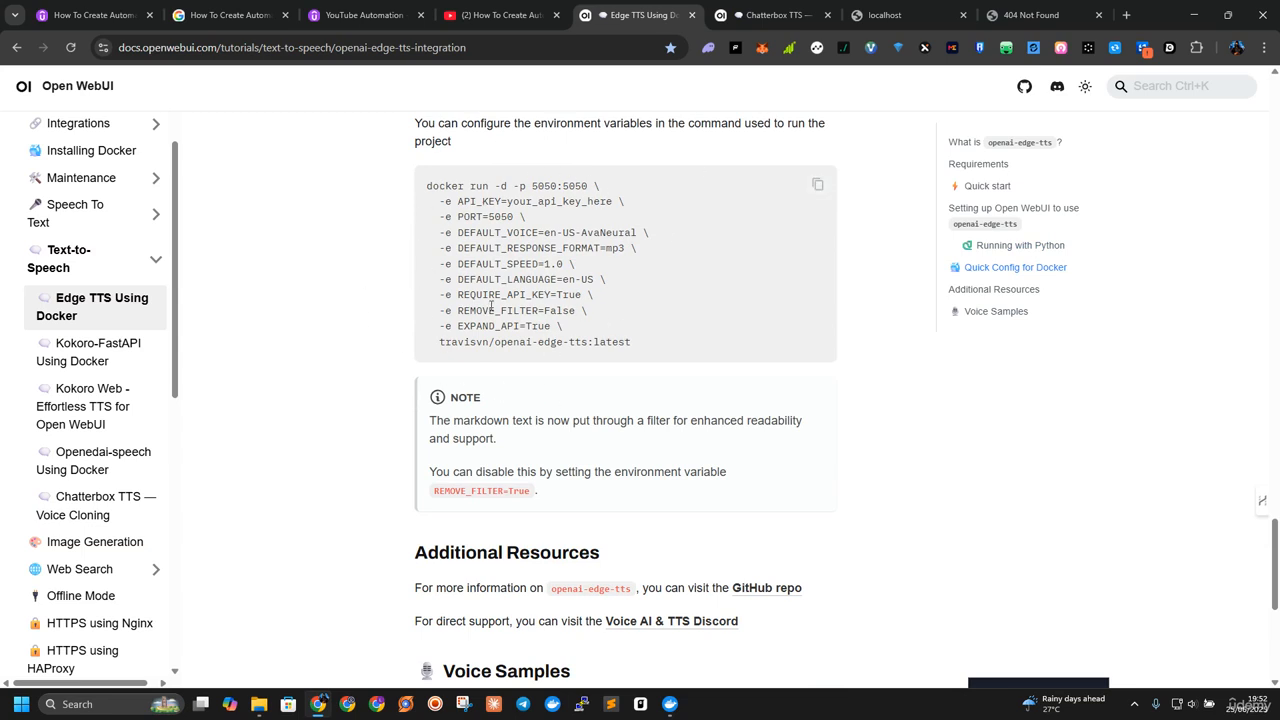
# Switch to Docker Desktop, stop the modest_mcnulty container with docker stop and its copied container ID, and delete that container permanently
pyautogui.moveTo(437, 186); pyautogui.dragTo(612, 281)
pyautogui.click(669, 704)
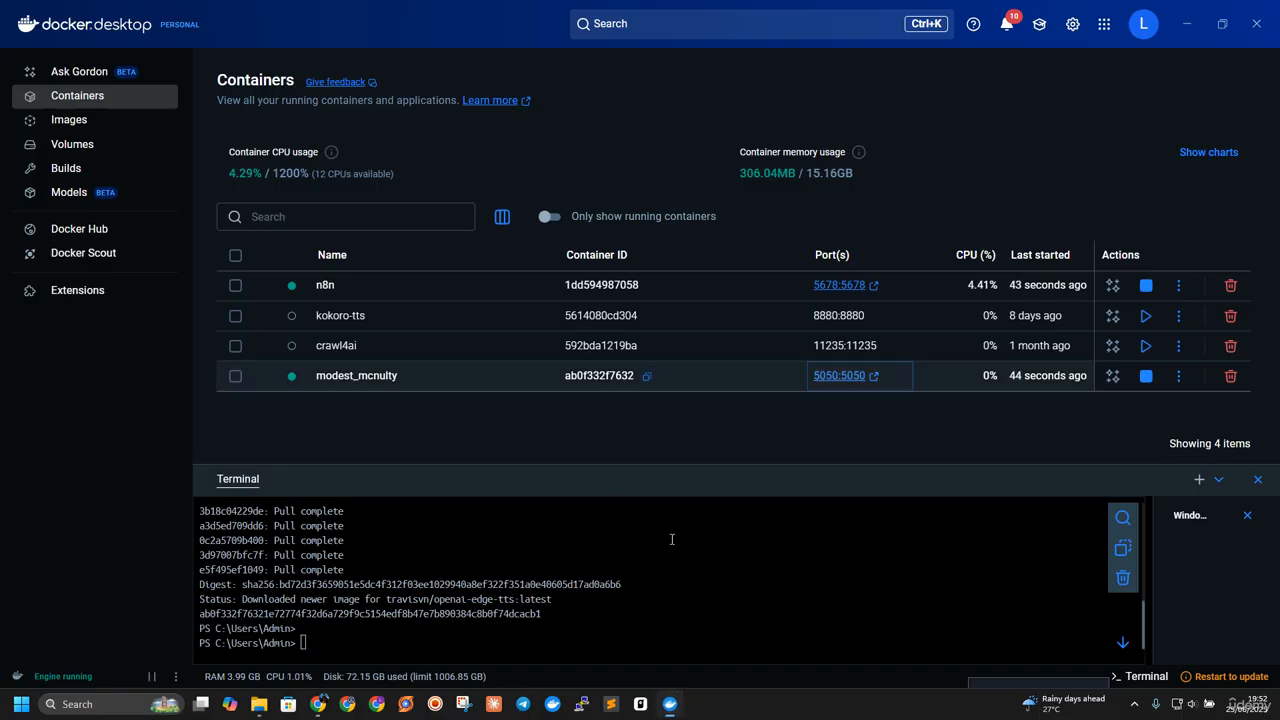
pyautogui.write('dock')
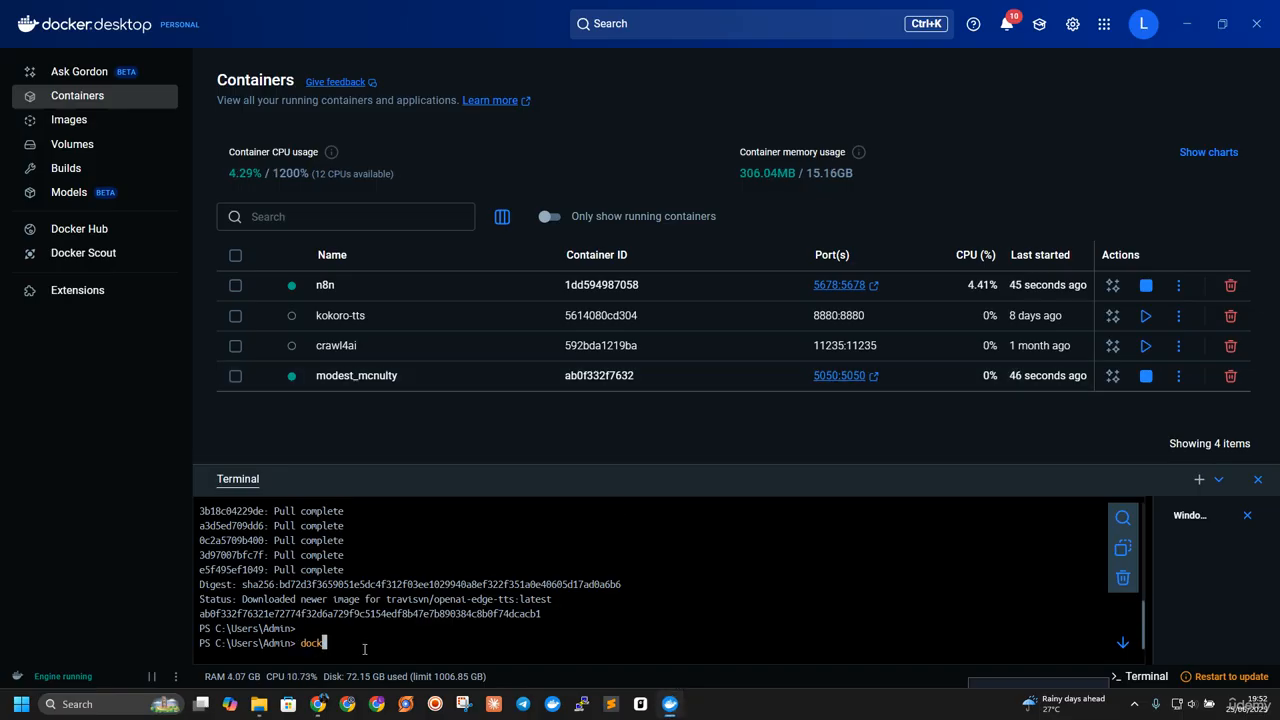
pyautogui.write('er sto')
pyautogui.write('p')
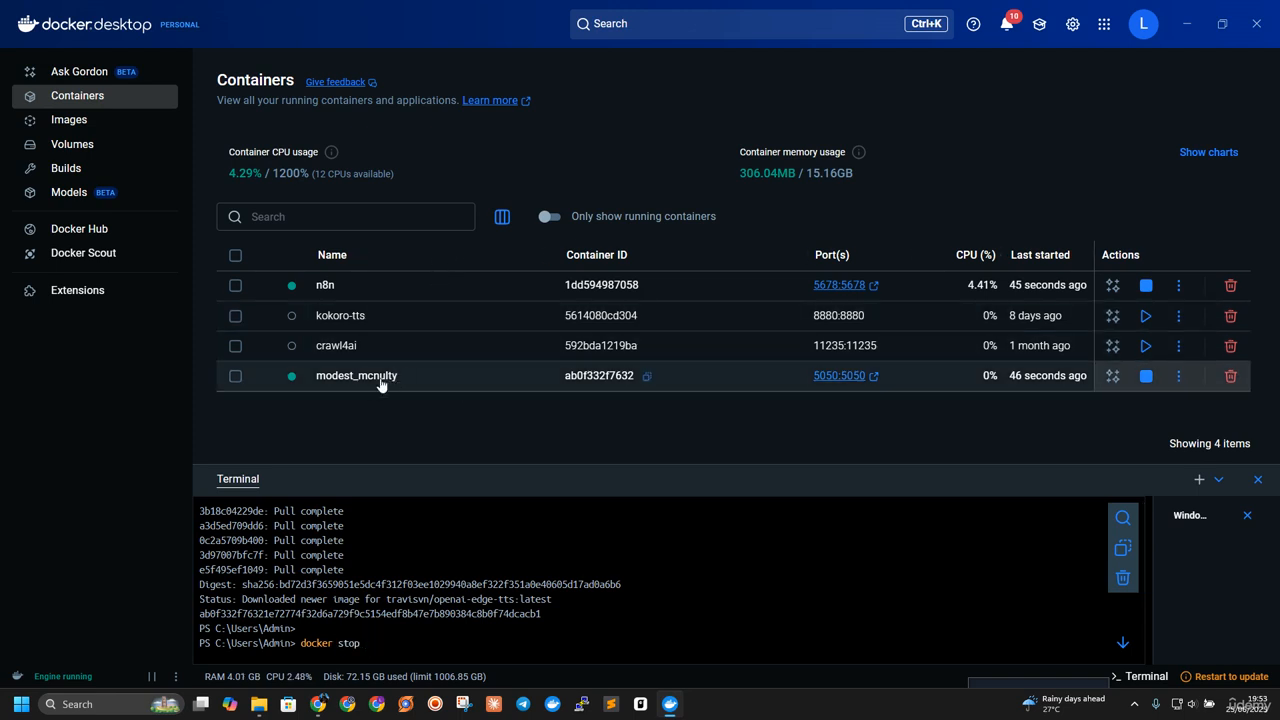
pyautogui.click(647, 375)
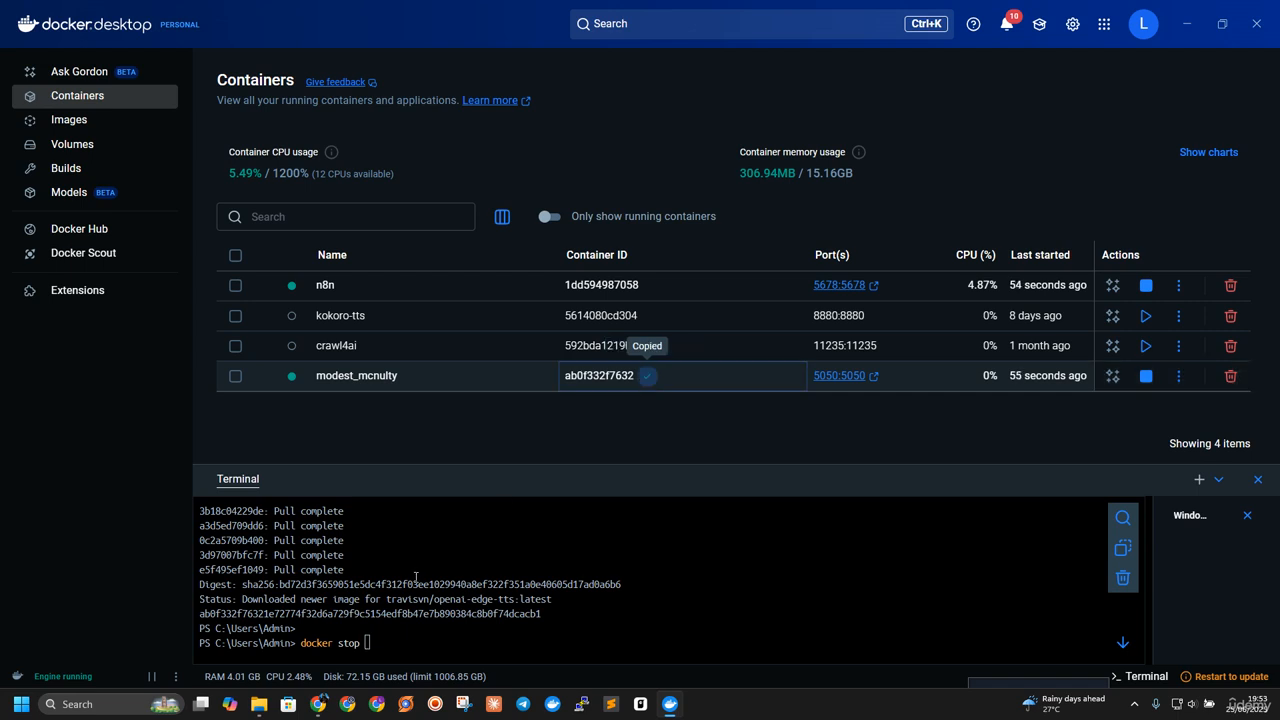
pyautogui.rightClick(393, 627)
pyautogui.click(412, 659)
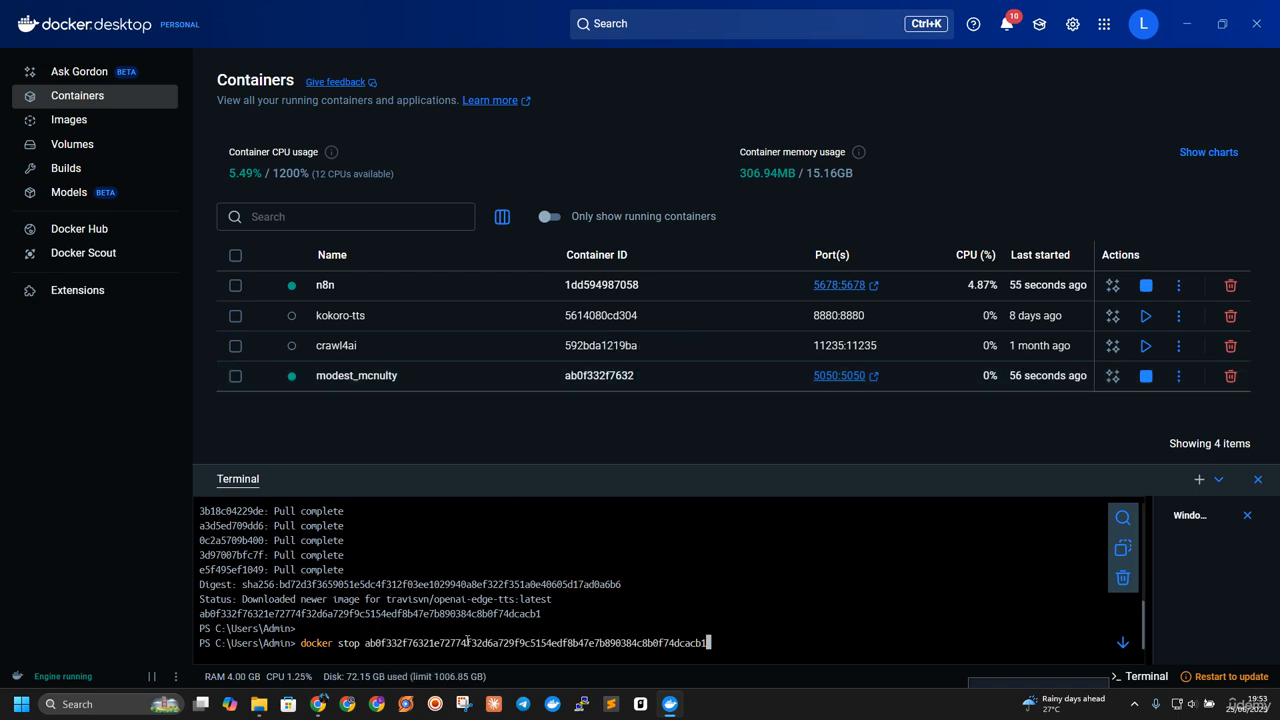
pyautogui.press('Return')
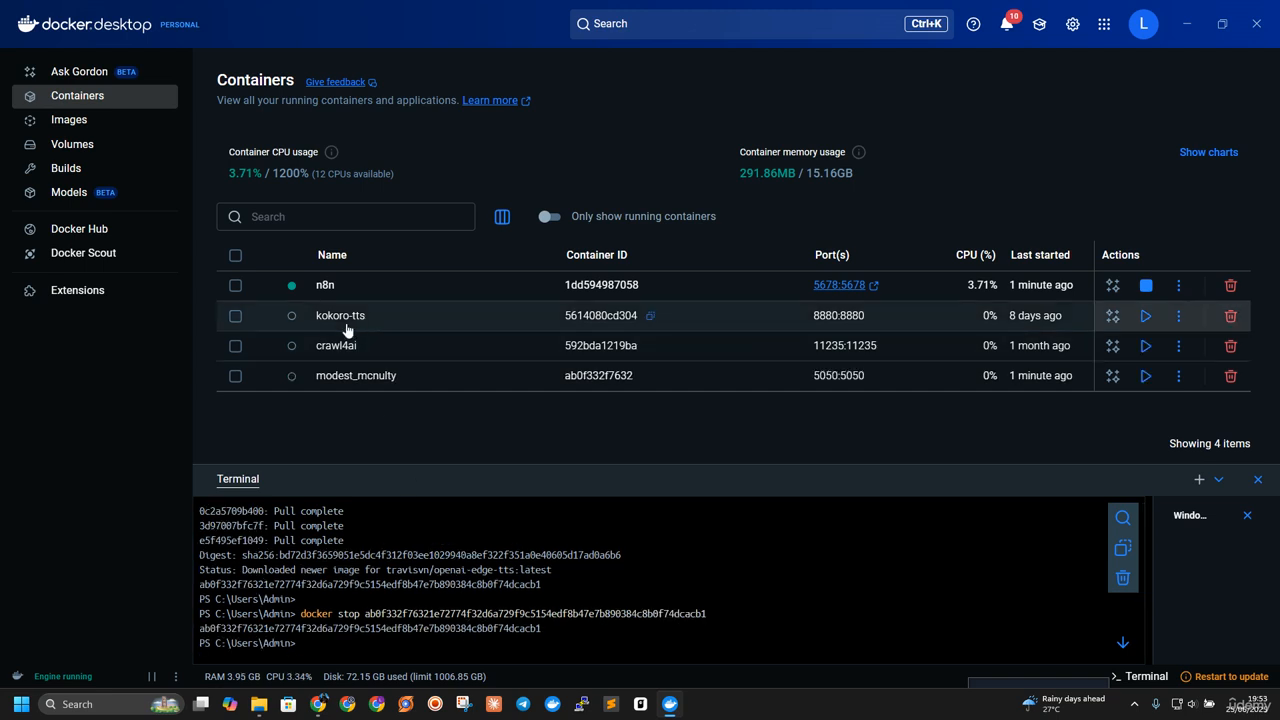
pyautogui.click(1230, 375)
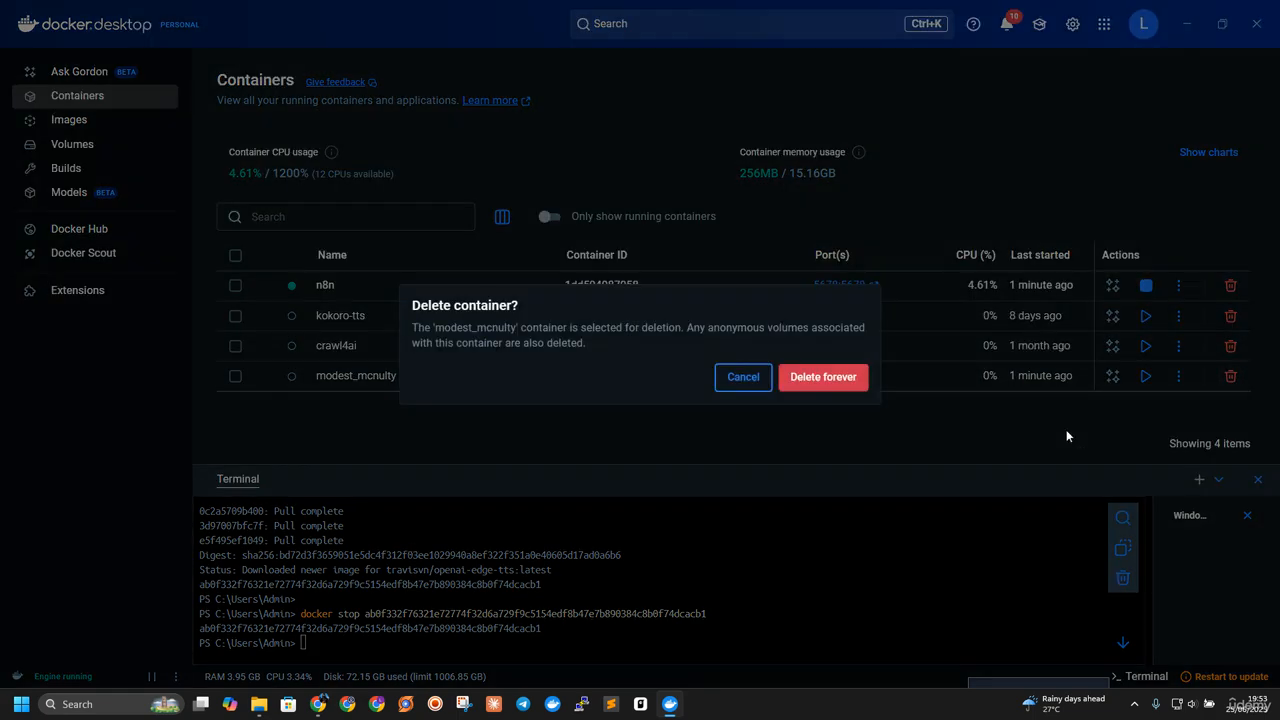
pyautogui.click(829, 376)
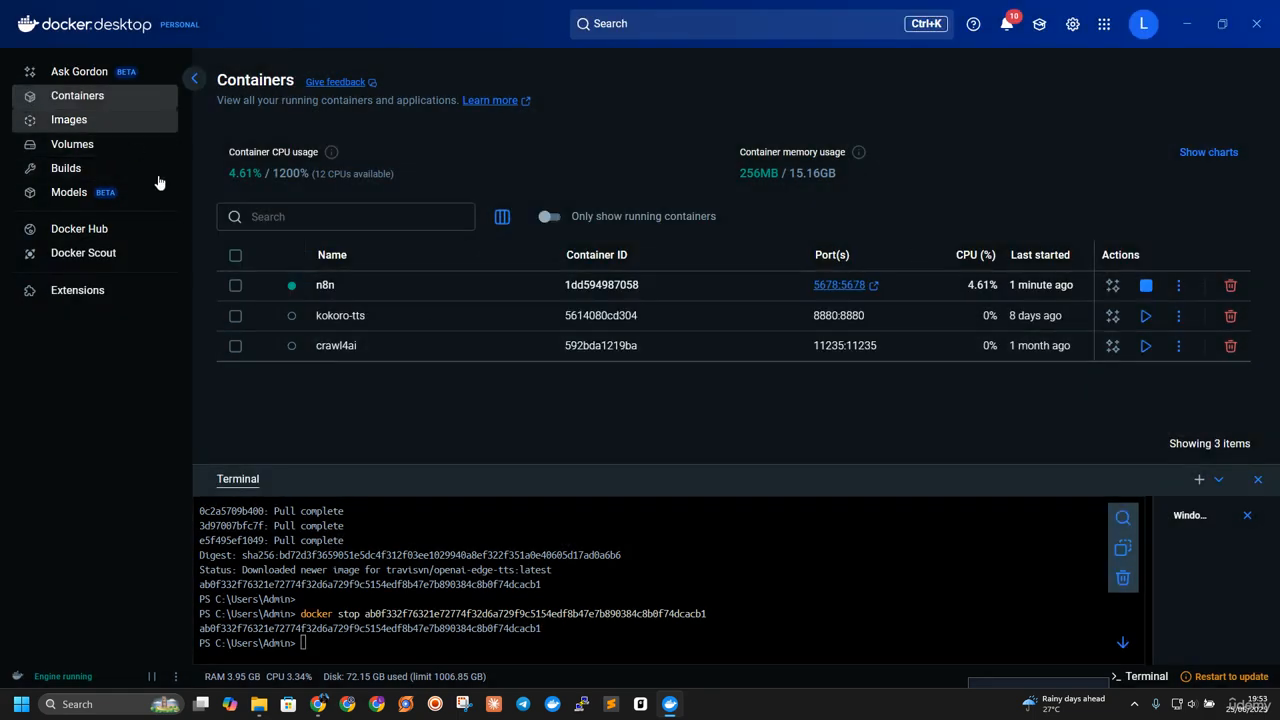
# Find the travisvn/openai-edge-tts image among the local images and delete it permanently
pyautogui.click(72, 120)
pyautogui.scroll(-3, 400, 367)
pyautogui.scroll(-2, 380, 371)
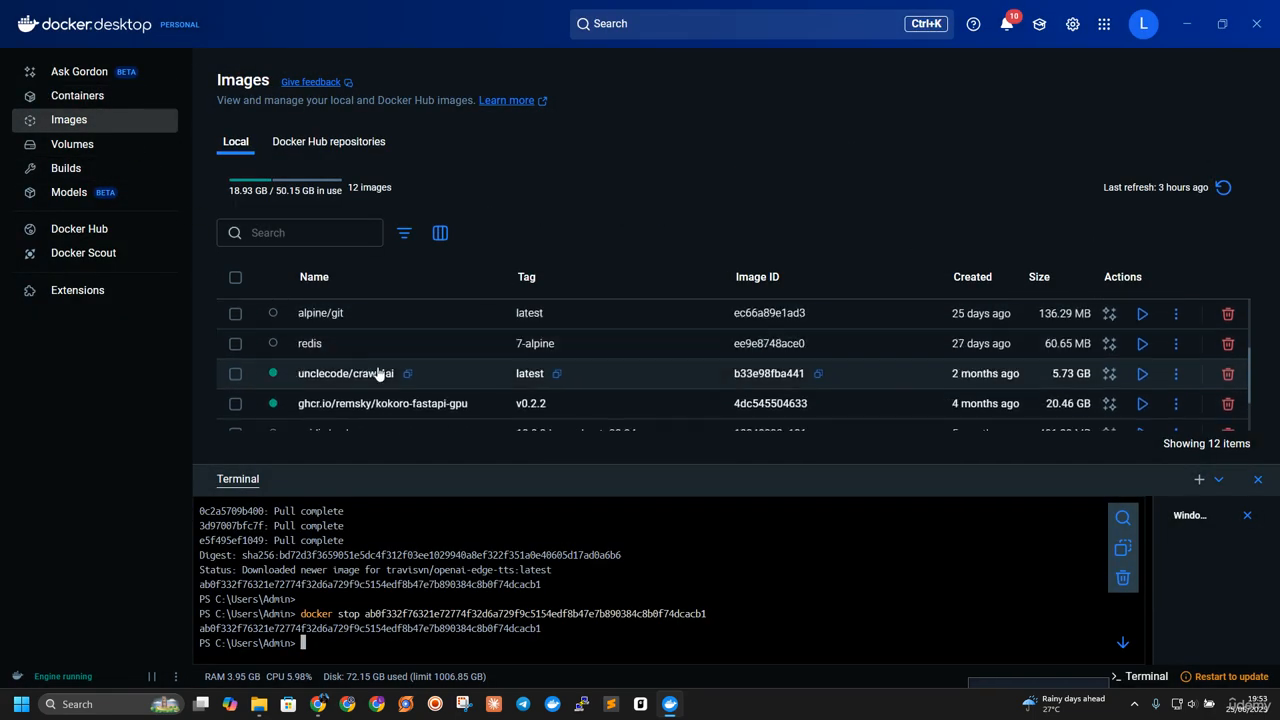
pyautogui.scroll(2, 380, 371)
pyautogui.scroll(-2, 380, 372)
pyautogui.scroll(-2, 380, 372)
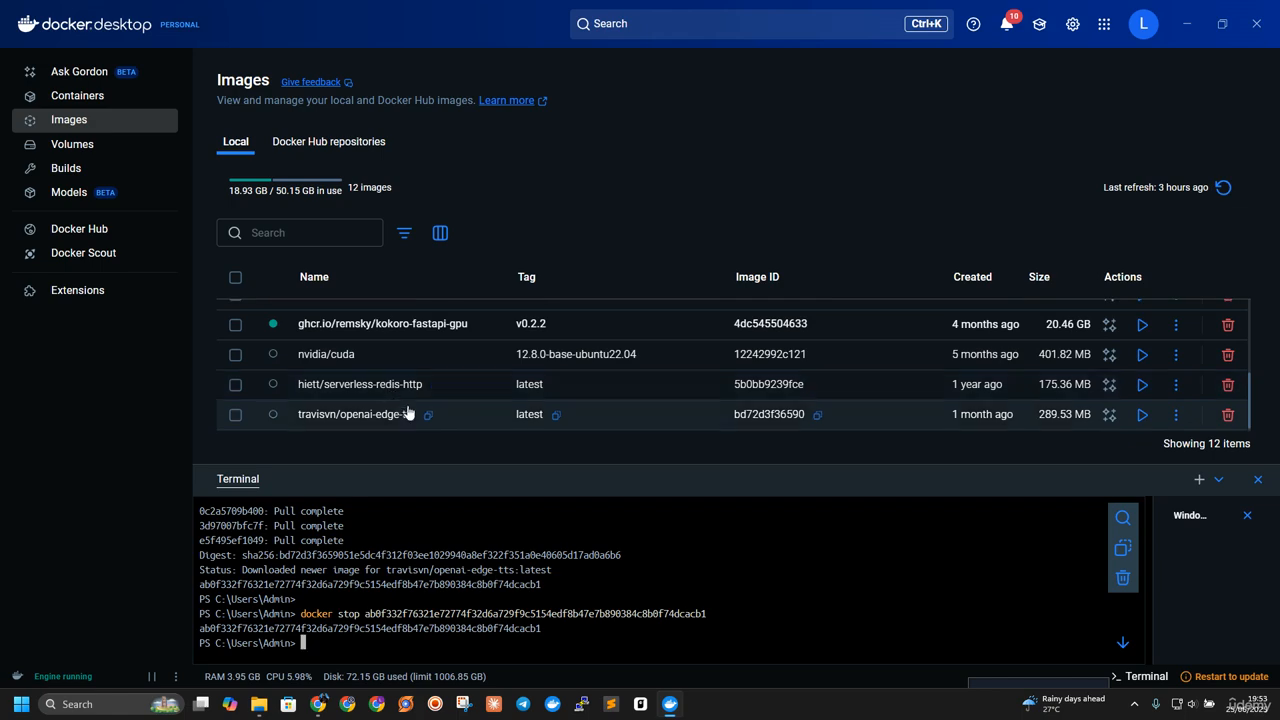
pyautogui.click(1229, 420)
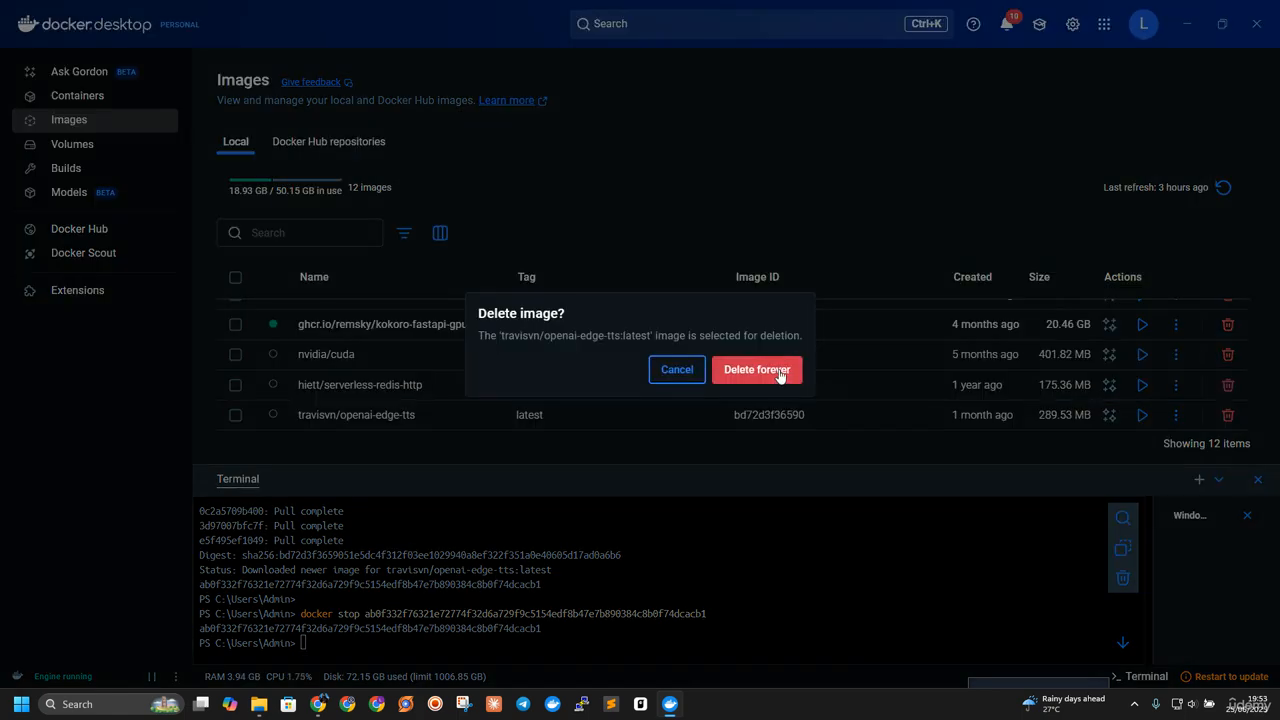
pyautogui.click(766, 369)
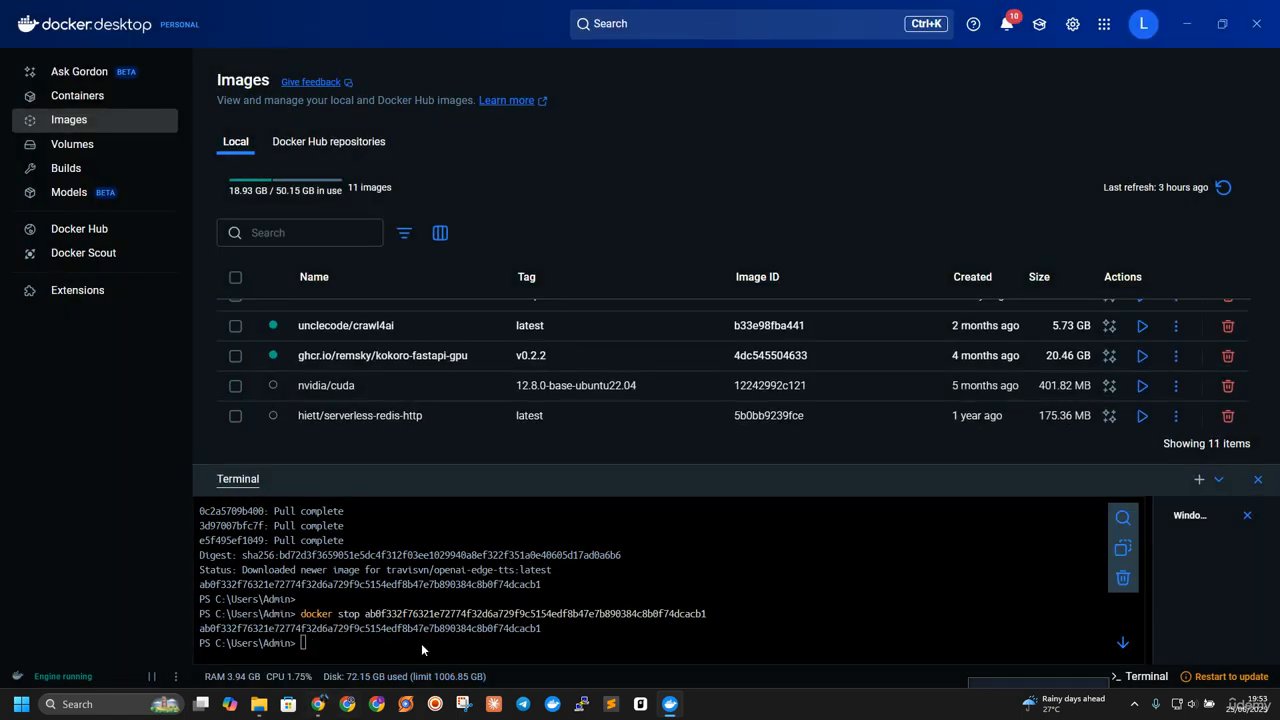
# Copy the Edge TTS guide's docker run command with the environment variables and paste it into a new Git Bash terminal in Docker Desktop
pyautogui.click(318, 704)
pyautogui.click(466, 229)
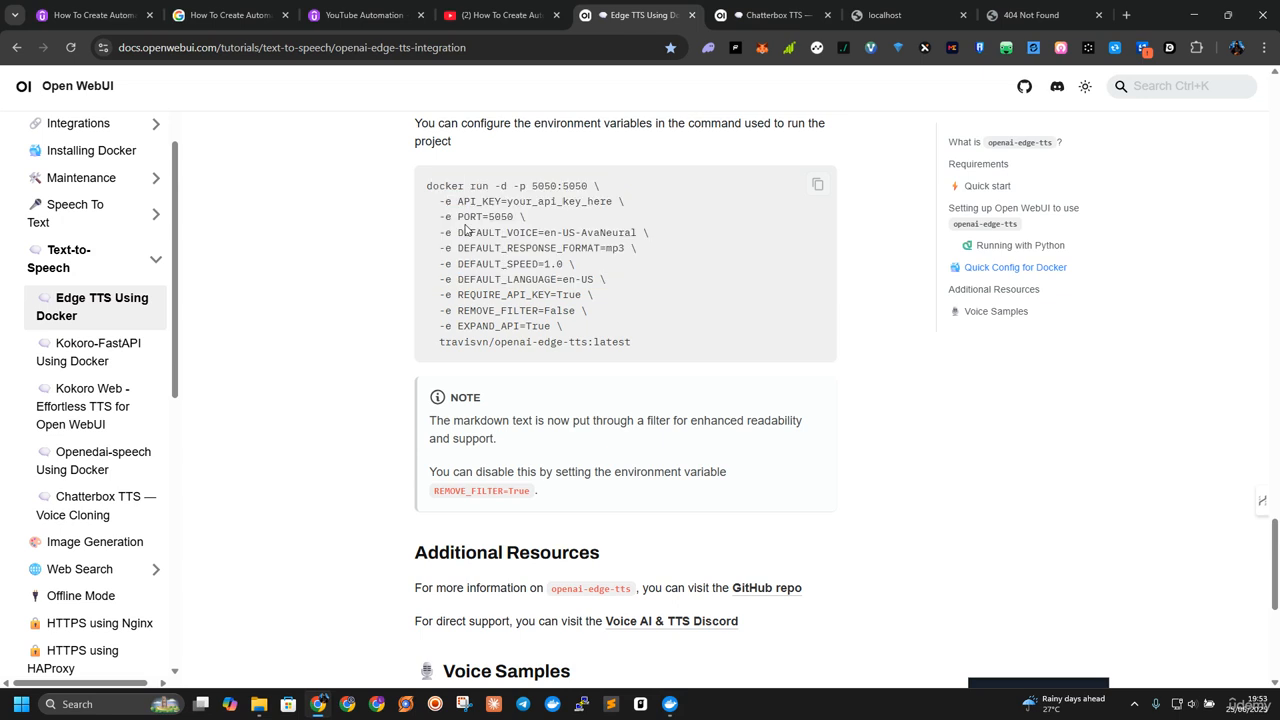
pyautogui.moveTo(428, 189); pyautogui.dragTo(657, 342)
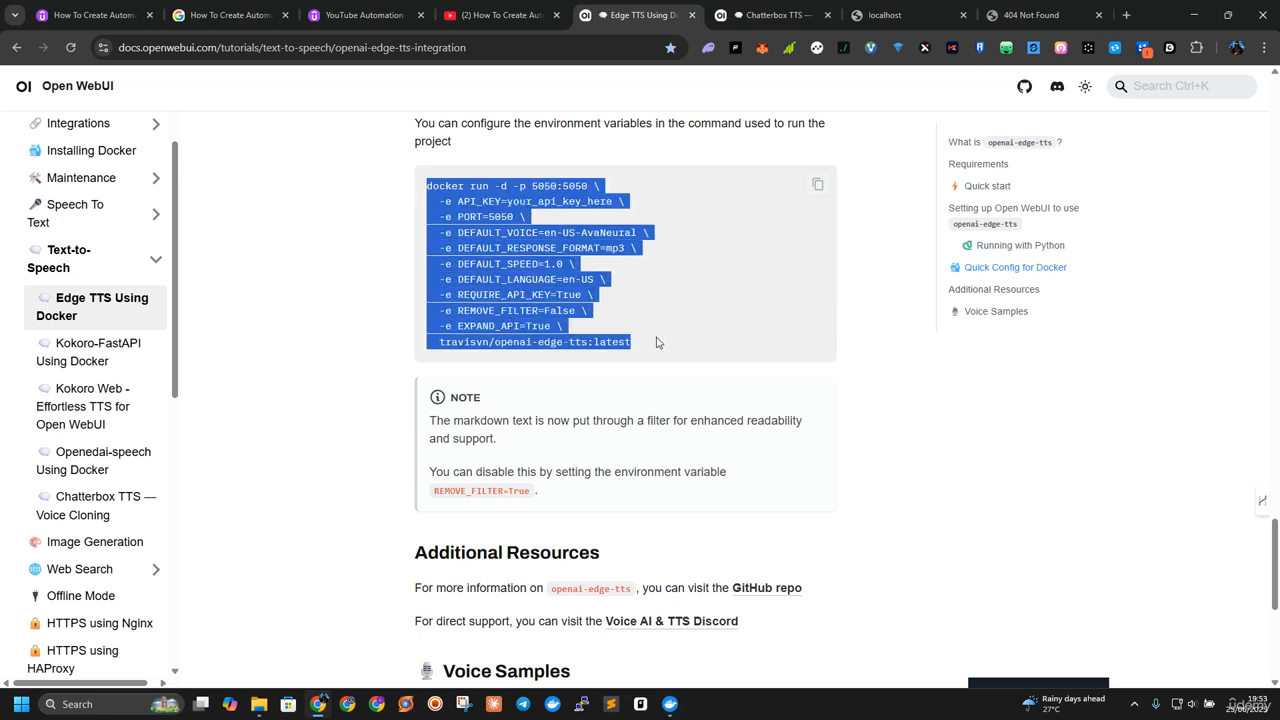
pyautogui.click(669, 704)
pyautogui.click(1218, 479)
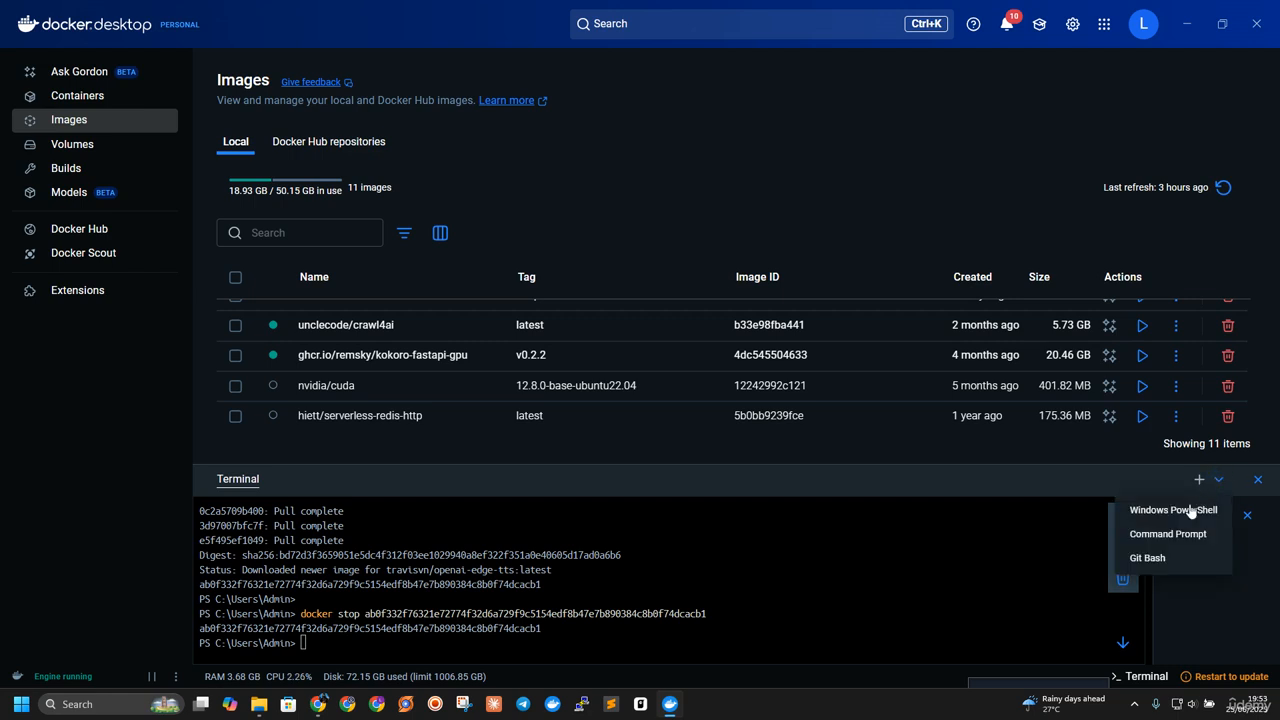
pyautogui.click(1152, 559)
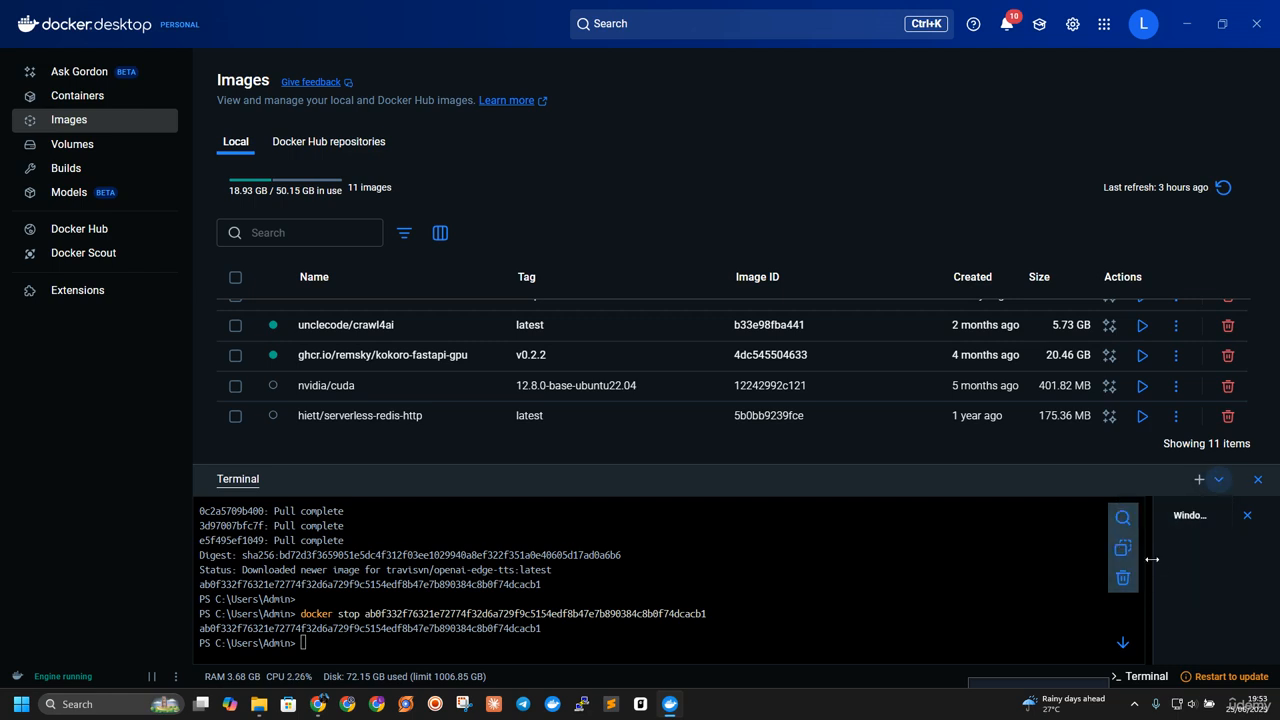
pyautogui.rightClick(262, 546)
pyautogui.click(305, 584)
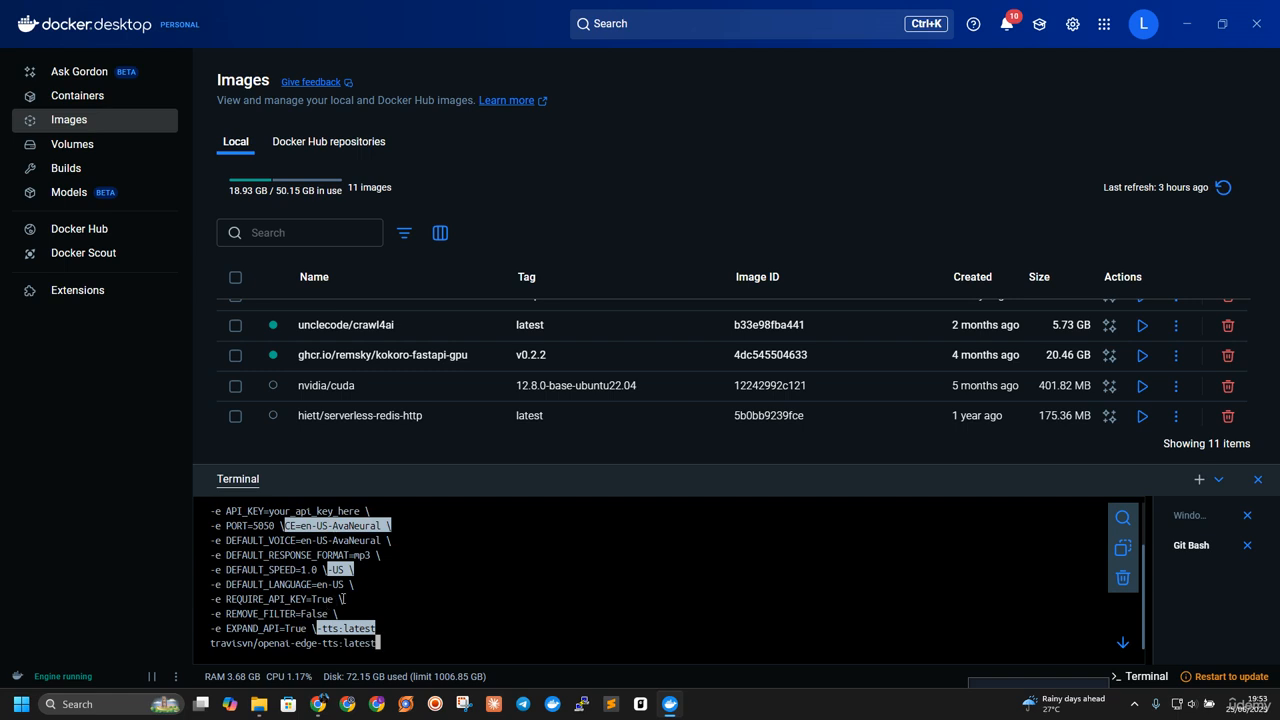
# Set REQUIRE_API_KEY to False in the pasted docker run command and execute it
pyautogui.press('Left')
pyautogui.press('Left')
pyautogui.press('Left')
pyautogui.press('Left')
pyautogui.press('Left')
pyautogui.press('Left')
pyautogui.press('Left')
pyautogui.press('Left')
pyautogui.press('Left')
pyautogui.press('Left')
pyautogui.press('Left')
pyautogui.press('Left')
pyautogui.press('Left')
pyautogui.press('Left')
pyautogui.press('Left')
pyautogui.press('Left')
pyautogui.press('Left')
pyautogui.press('Left')
pyautogui.press('Left')
pyautogui.press('Left')
pyautogui.press('BackSpace')
pyautogui.press('BackSpace')
pyautogui.press('BackSpace')
pyautogui.press('BackSpace')
pyautogui.write('False')
pyautogui.press('Return')
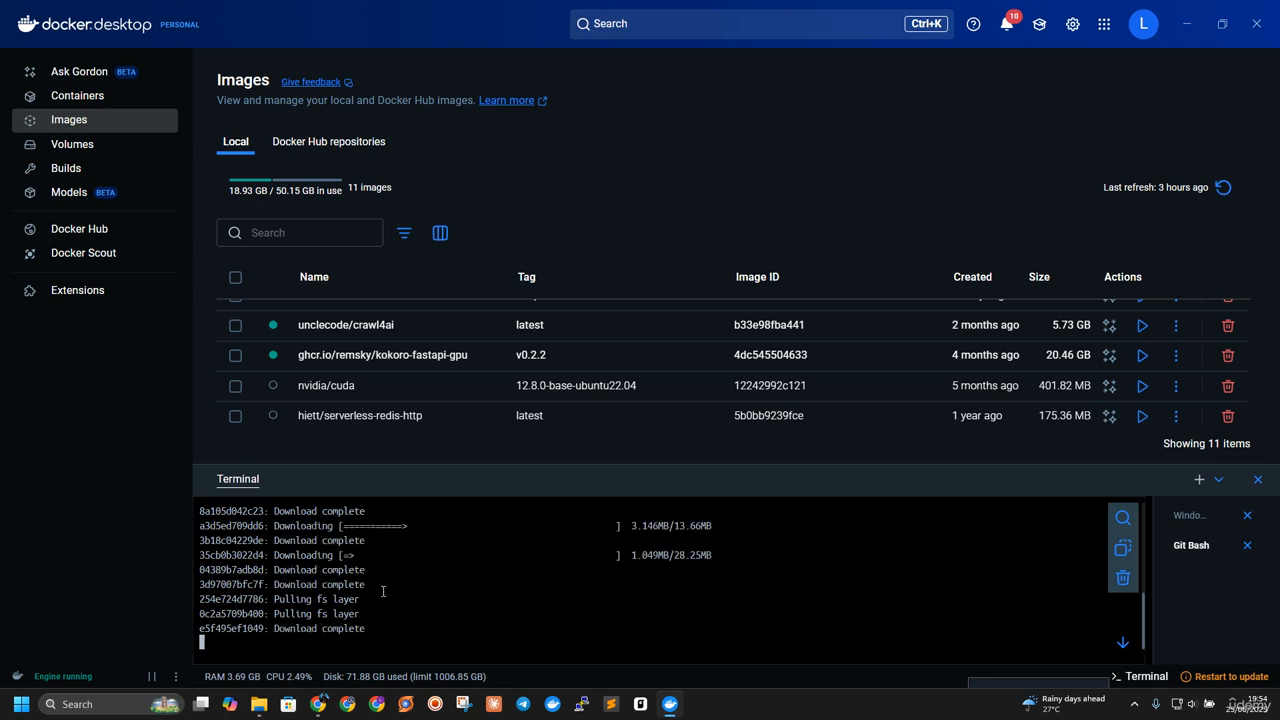
# Switch to the browser and reload the n8n page at localhost:5678
pyautogui.click(325, 709)
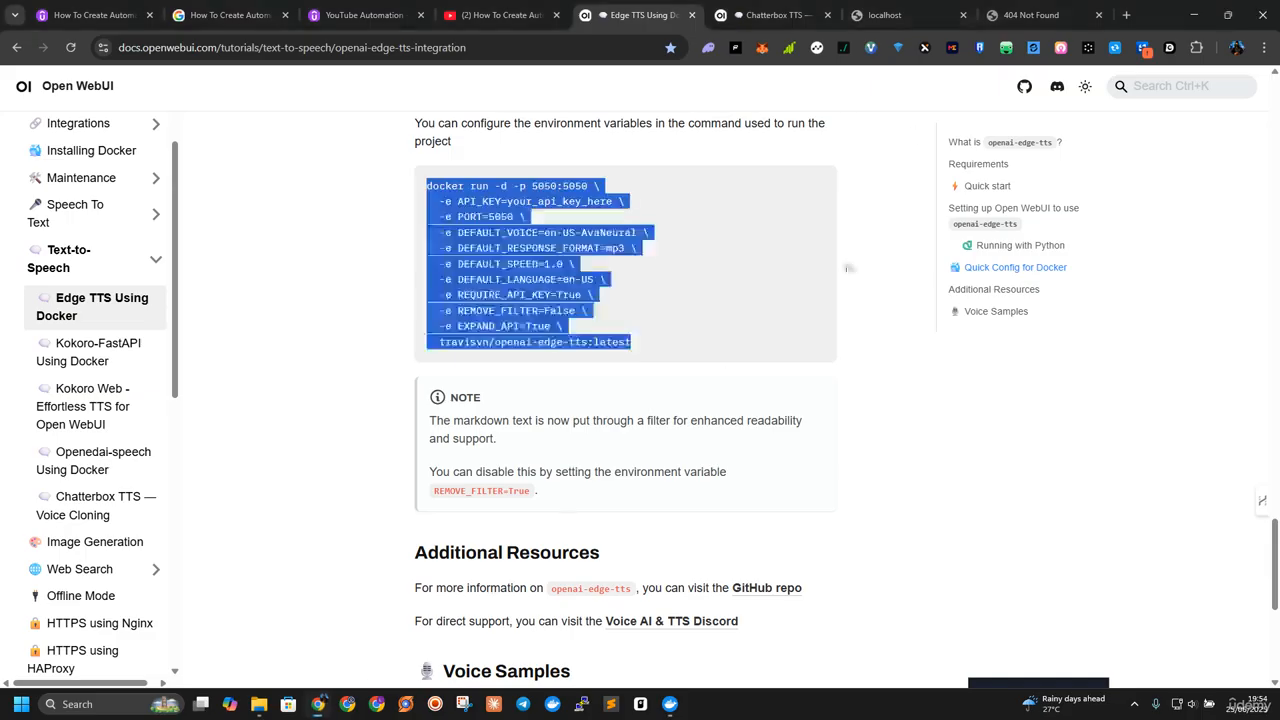
pyautogui.click(885, 15)
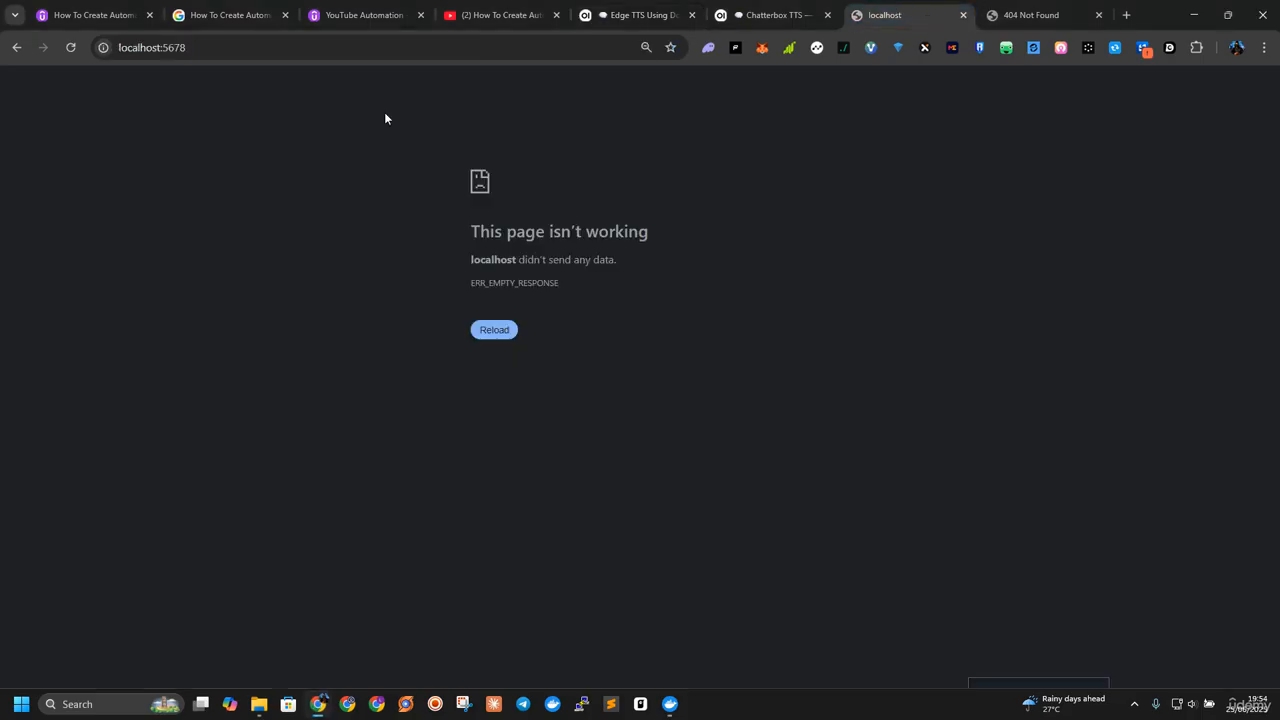
pyautogui.click(495, 343)
# Switch to Docker Desktop, examine the n8n container's logs, and restart the container
pyautogui.click(670, 704)
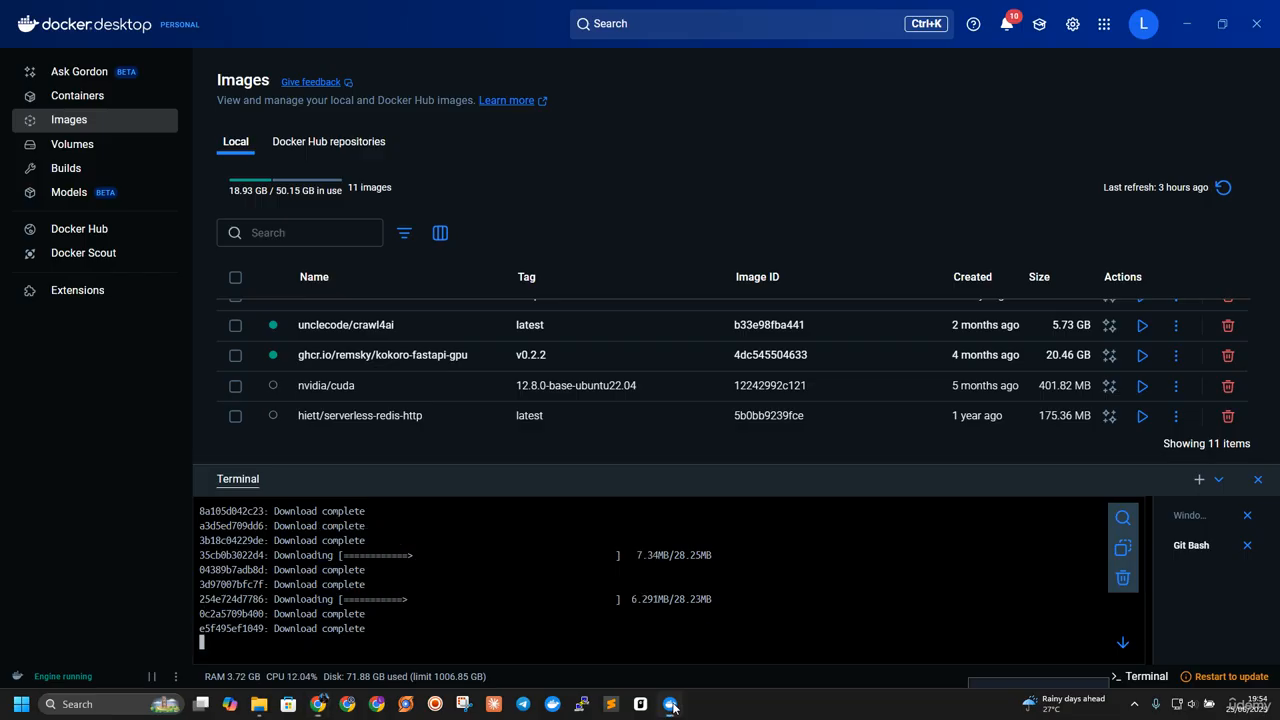
pyautogui.scroll(5, 447, 385)
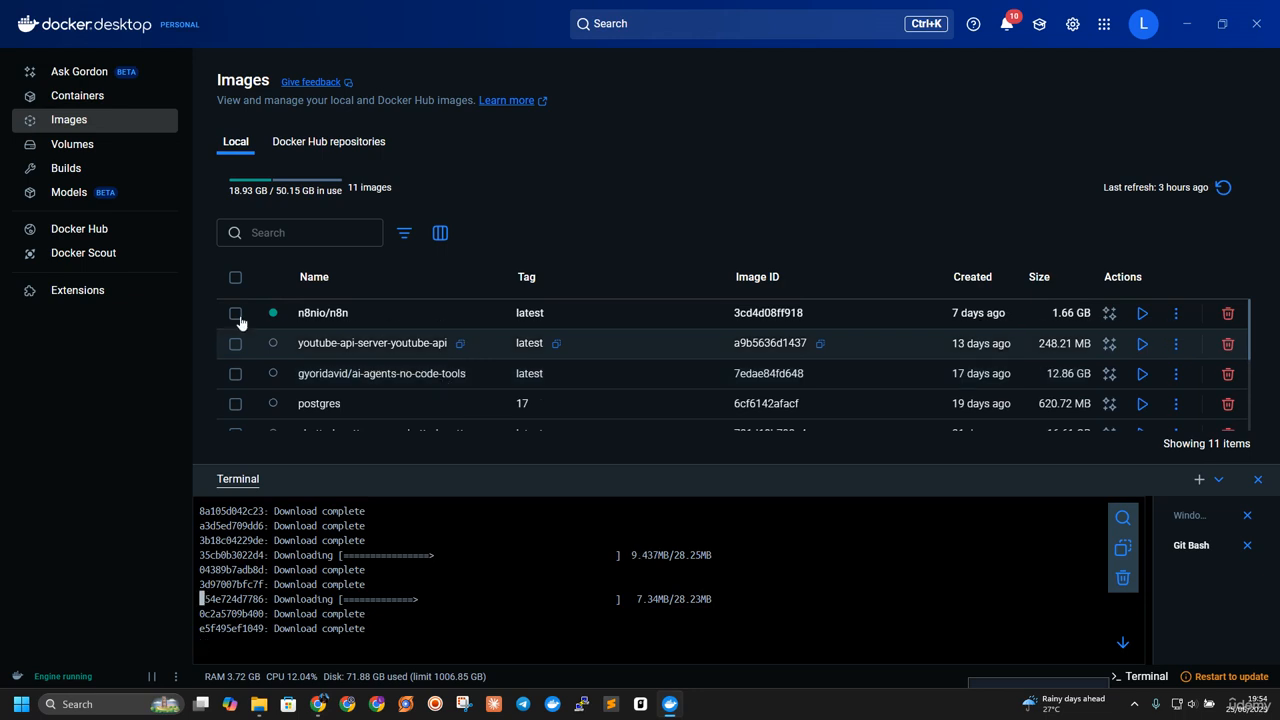
pyautogui.click(322, 320)
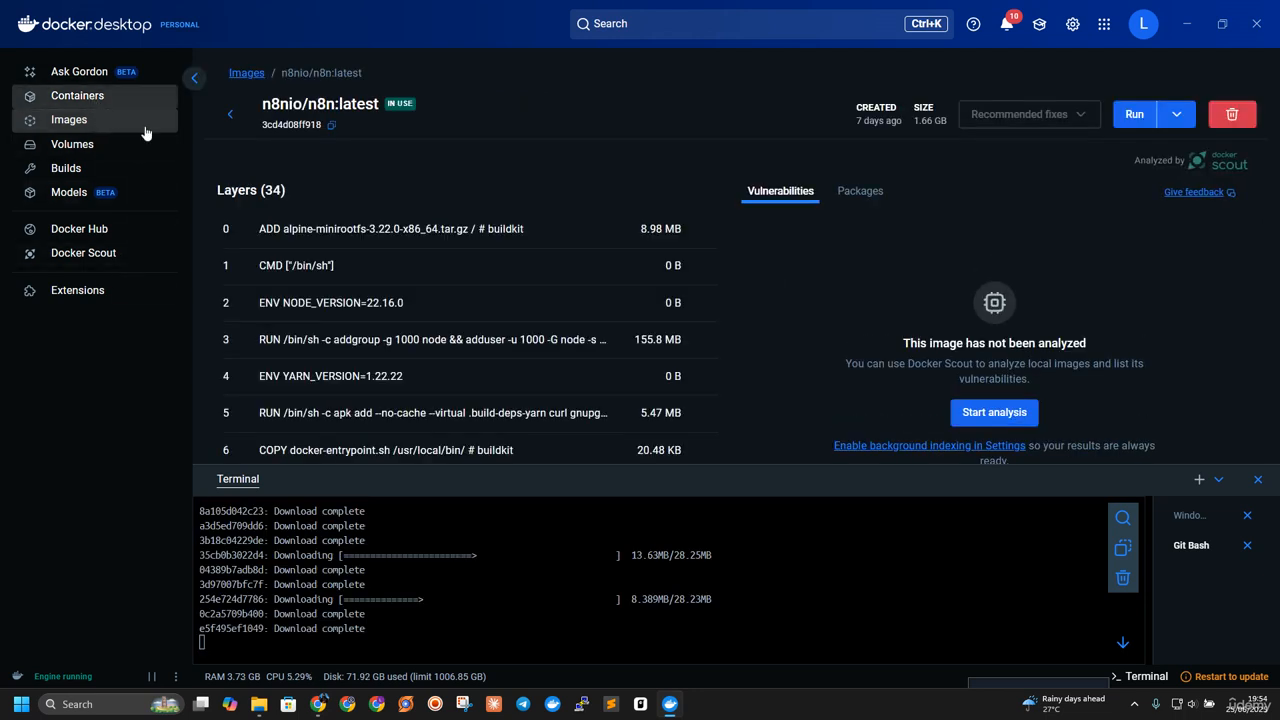
pyautogui.click(90, 96)
pyautogui.click(322, 285)
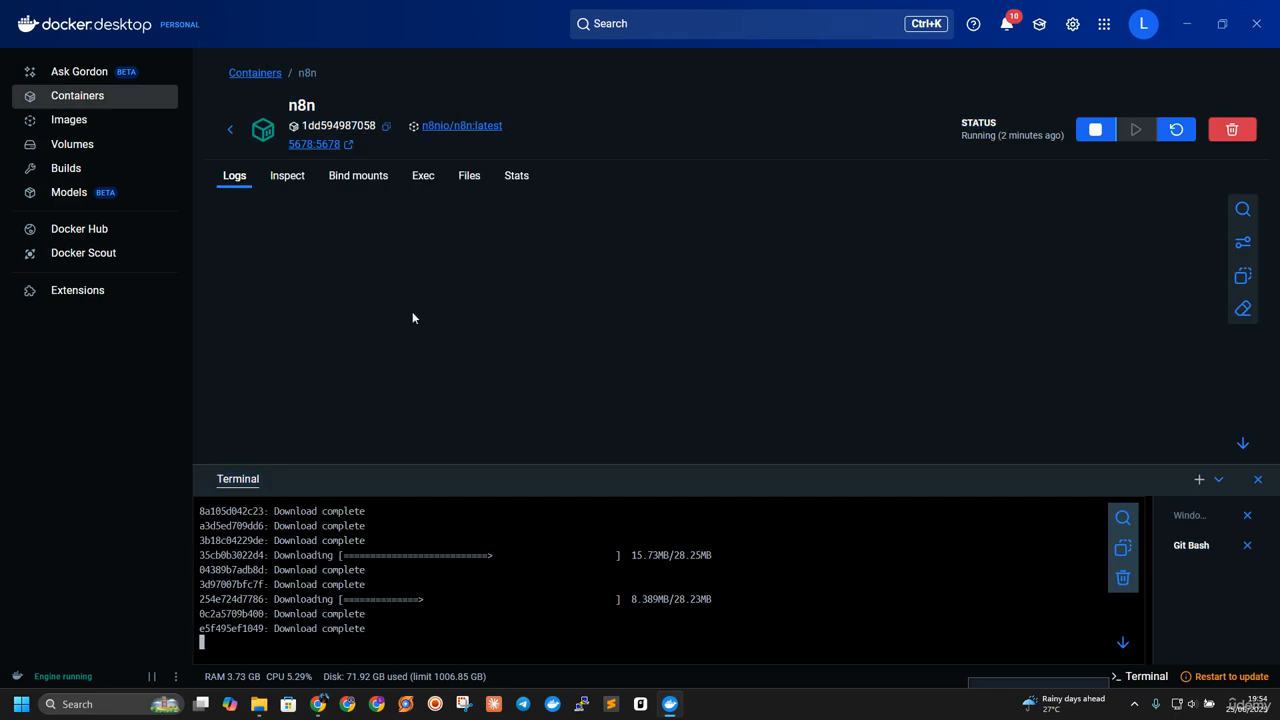
pyautogui.scroll(15, 520, 369)
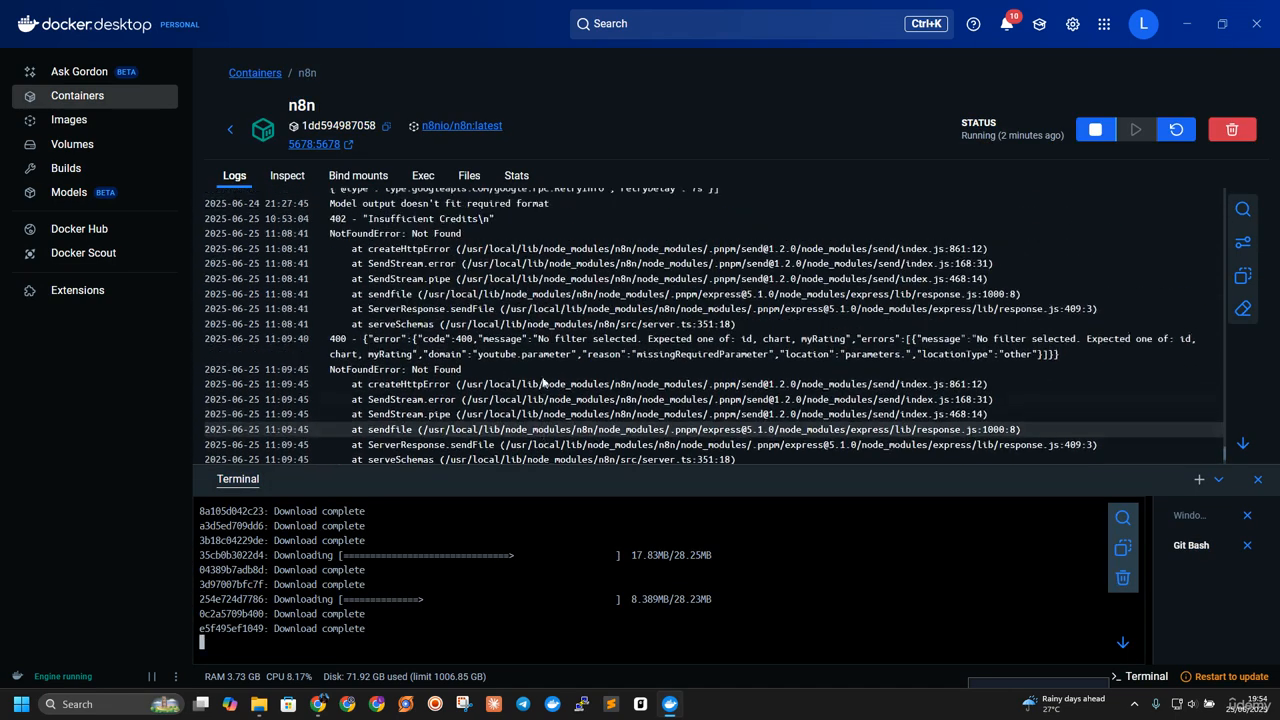
pyautogui.click(1178, 133)
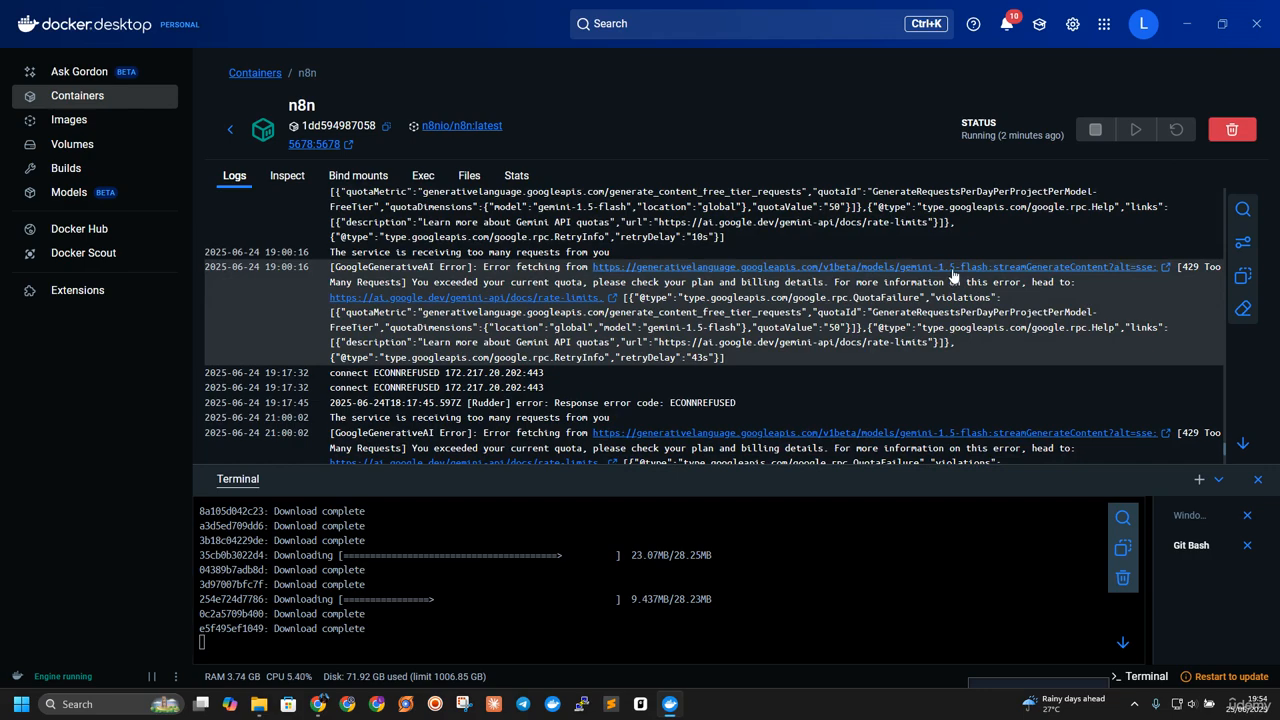
pyautogui.scroll(-15, 906, 300)
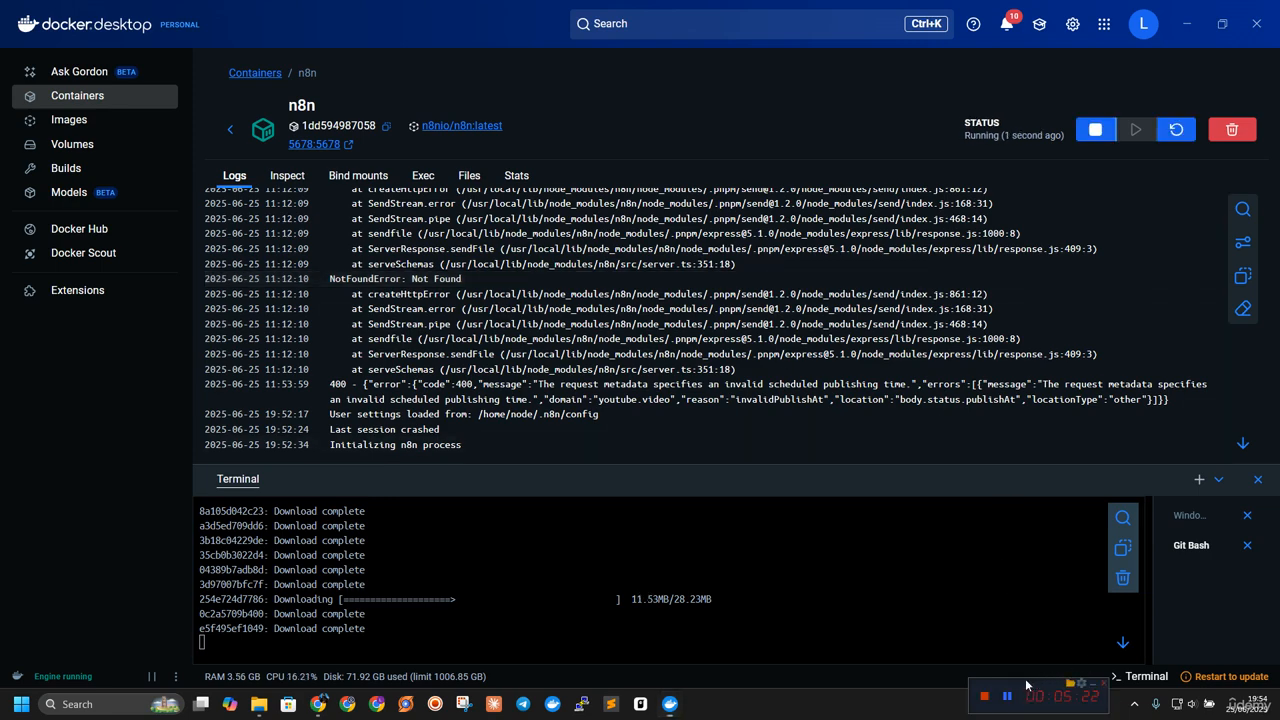
pyautogui.click(1007, 697)
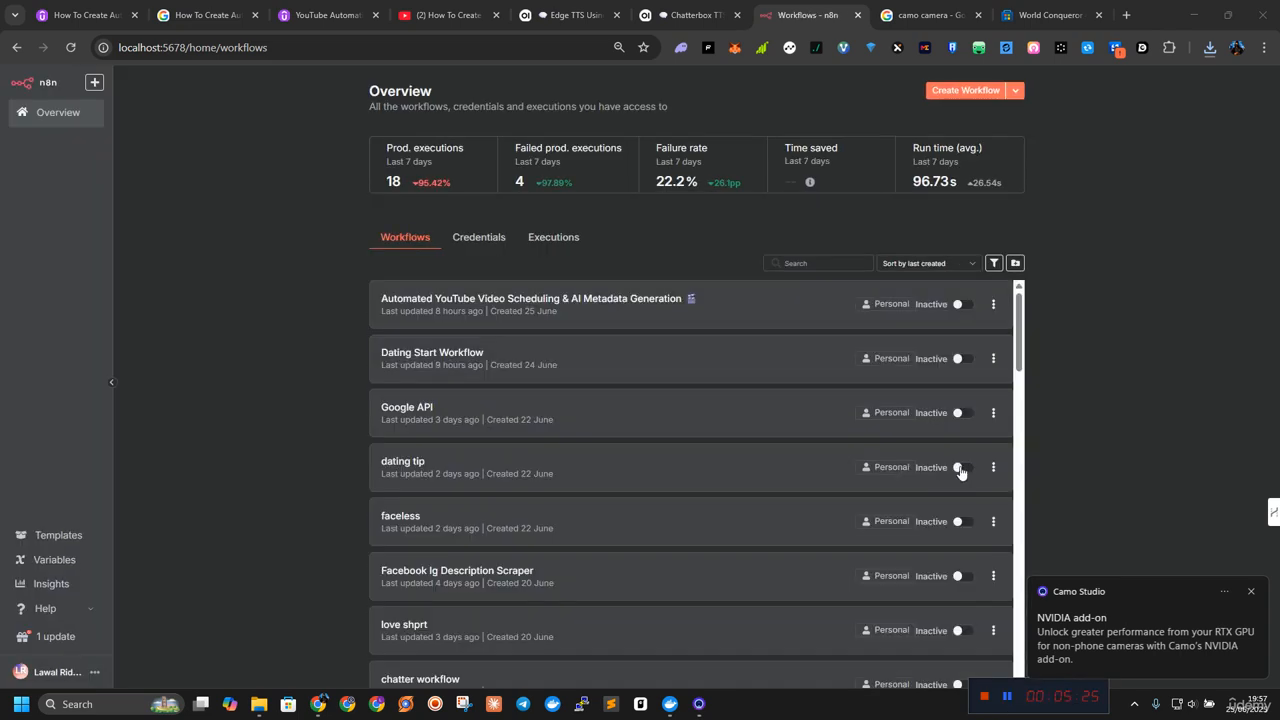
# Create a new n8n workflow and add an HTTP Request node to it
pyautogui.click(966, 91)
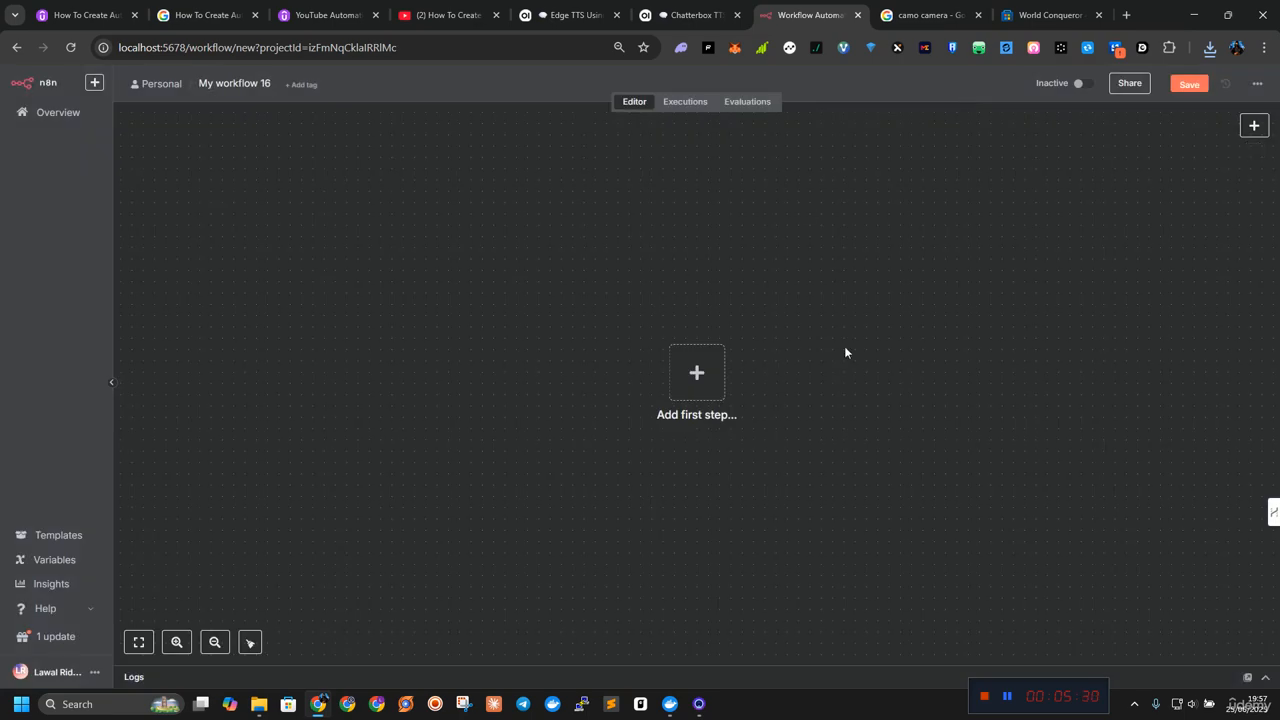
pyautogui.click(1253, 127)
pyautogui.write('https')
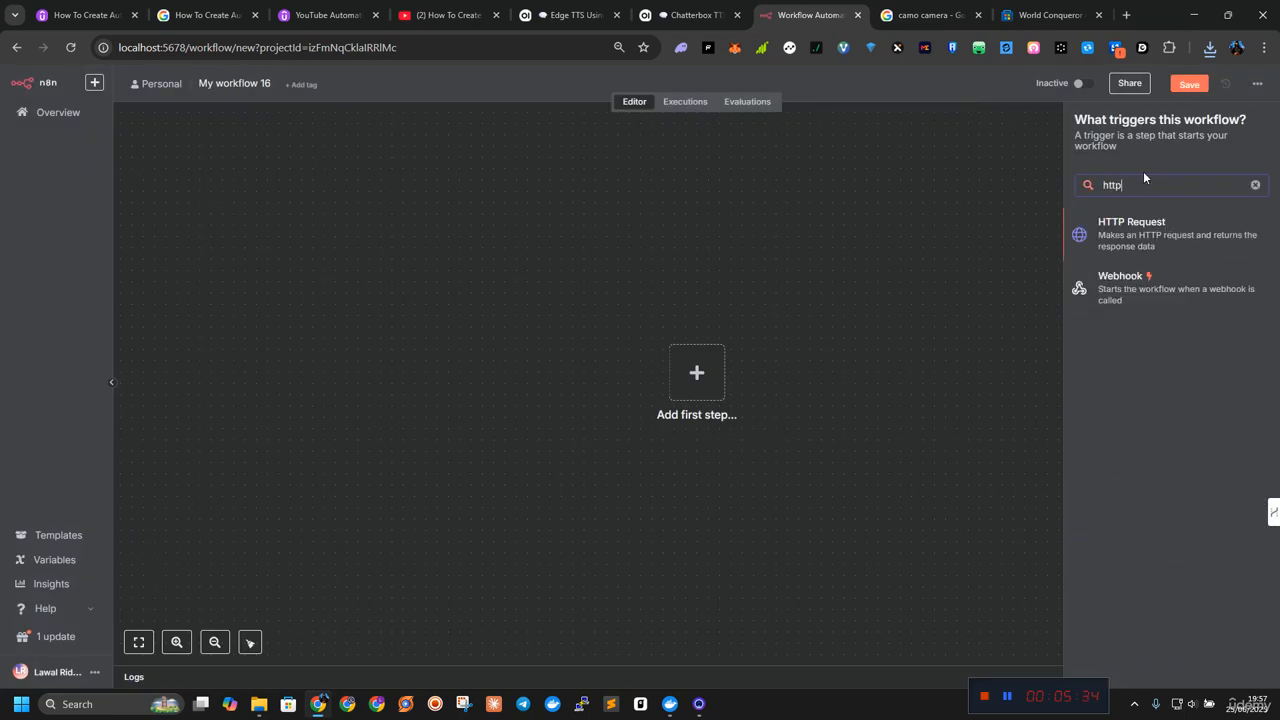
pyautogui.click(1145, 236)
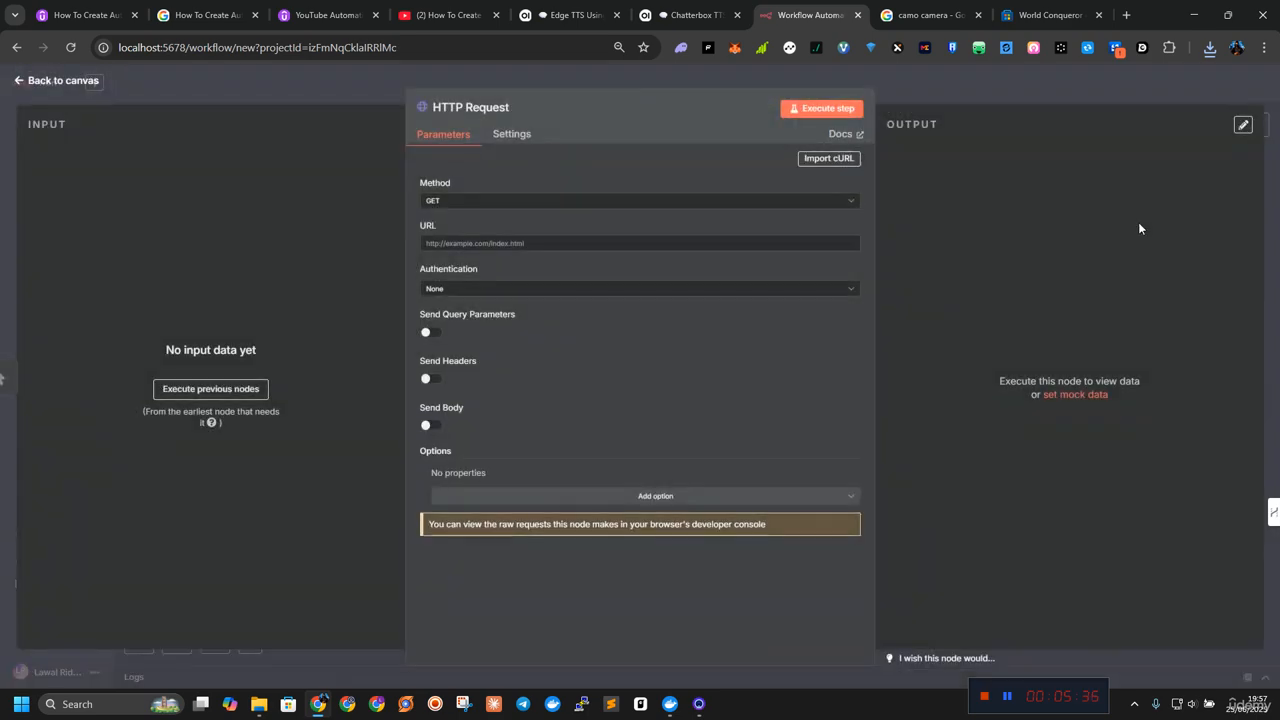
# Copy the Edge TTS guide's example curl request with the echo voice and mp3 format, and return to the n8n HTTP Request node
pyautogui.click(621, 7)
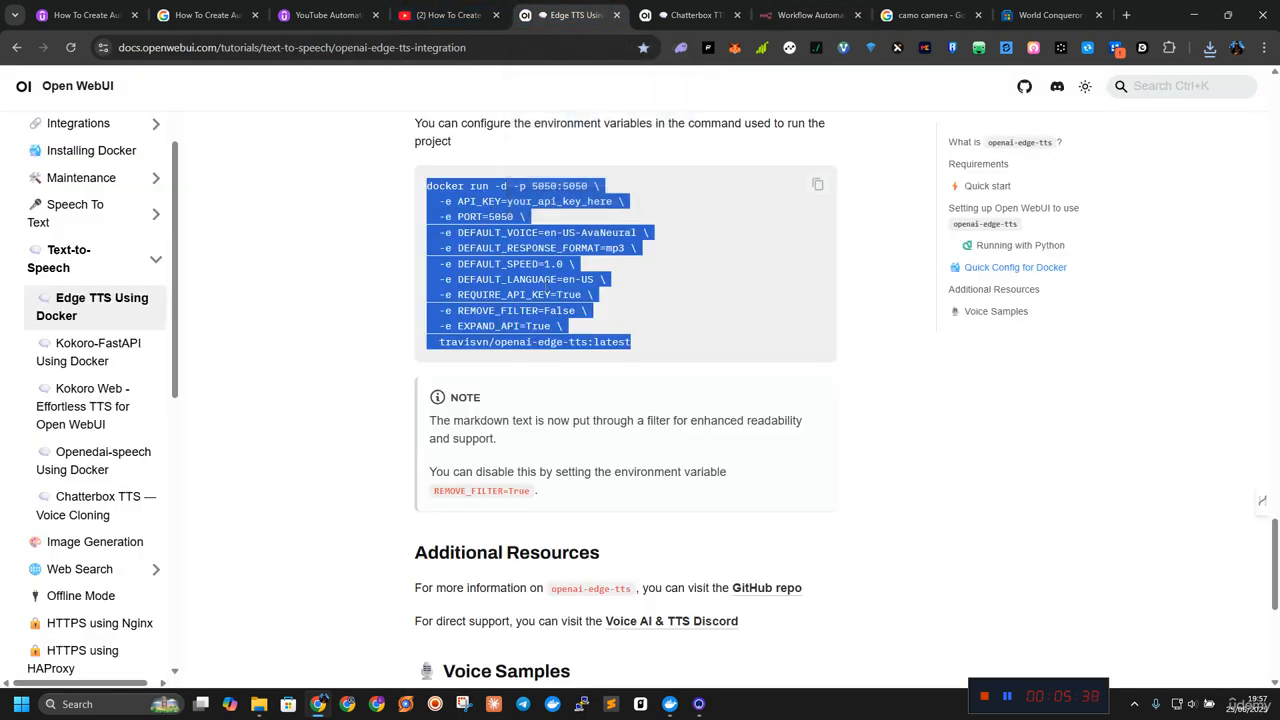
pyautogui.scroll(-3, 699, 288)
pyautogui.scroll(10, 699, 288)
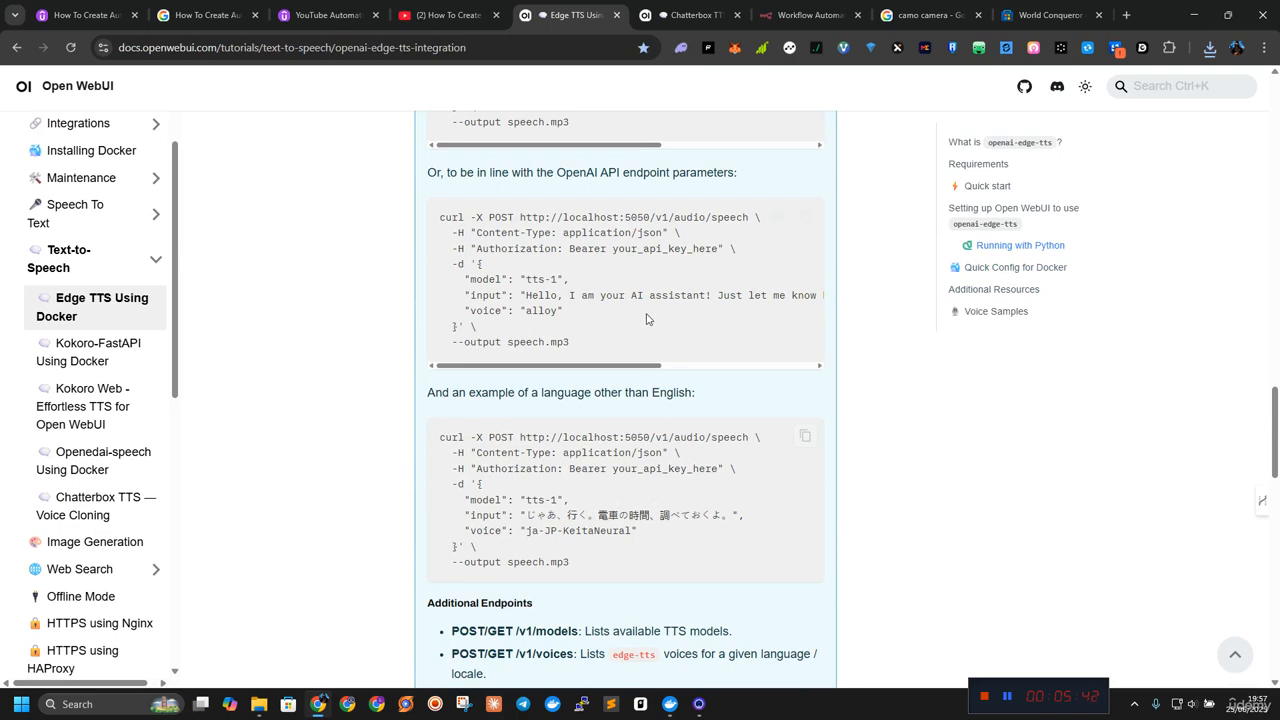
pyautogui.scroll(3, 649, 320)
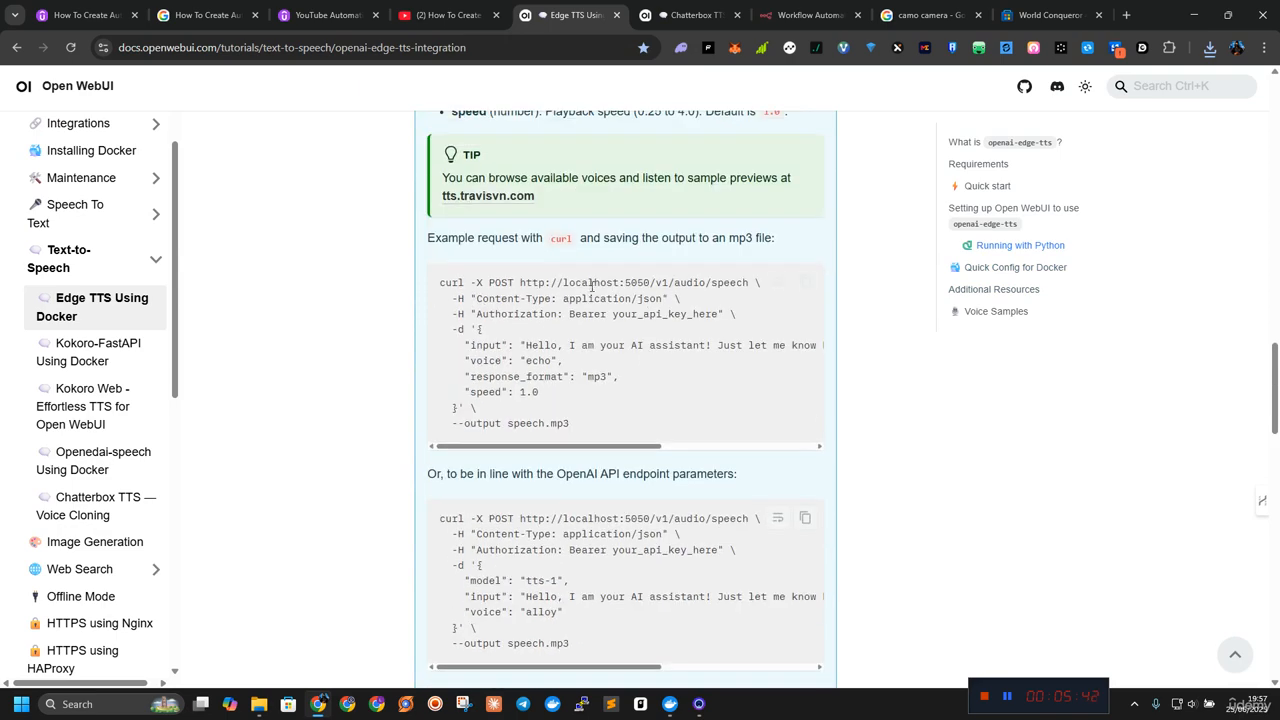
pyautogui.click(800, 288)
pyautogui.click(805, 15)
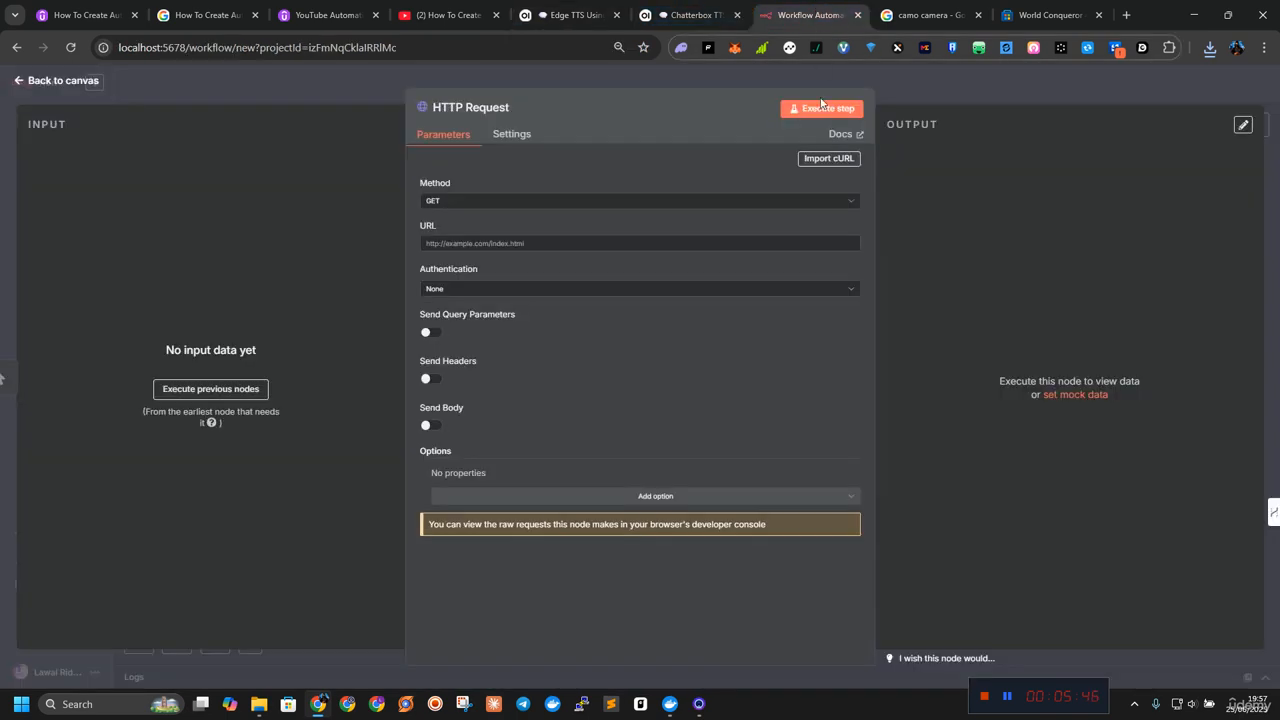
# Import the copied curl command into the HTTP Request node to fill in its request settings
pyautogui.click(828, 160)
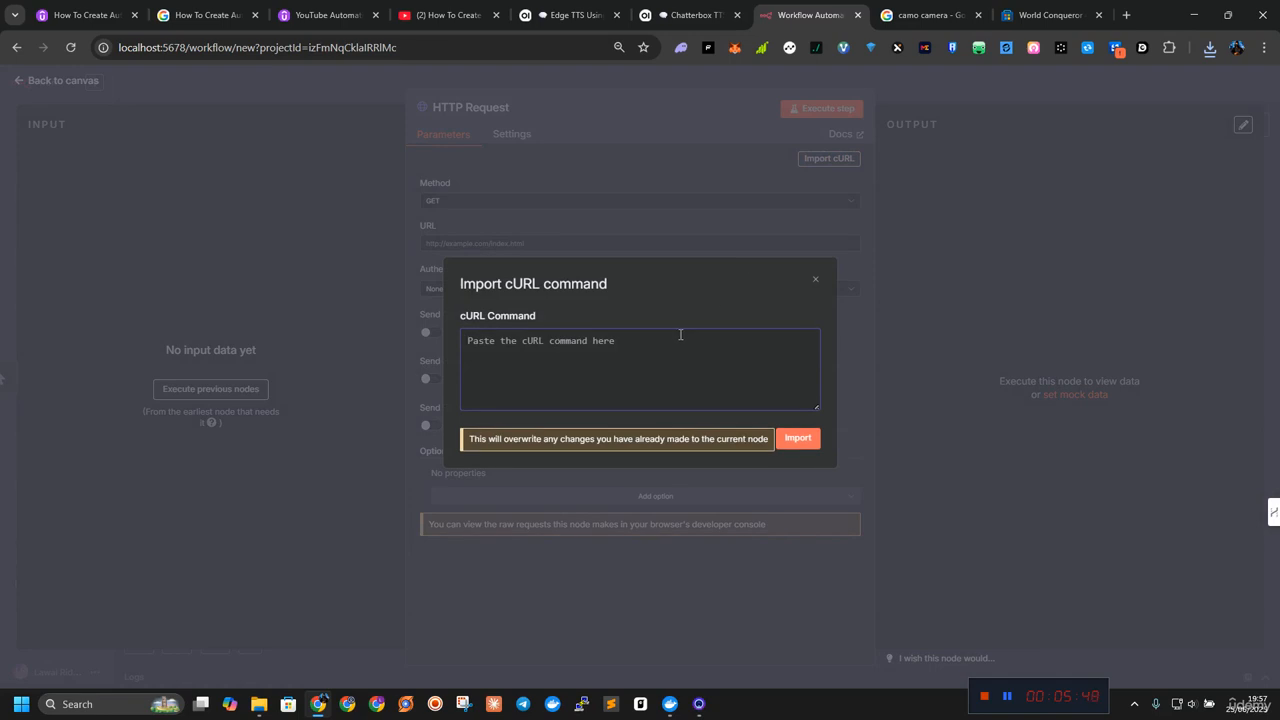
pyautogui.hotkey('ctrl', 'v')
pyautogui.click(809, 441)
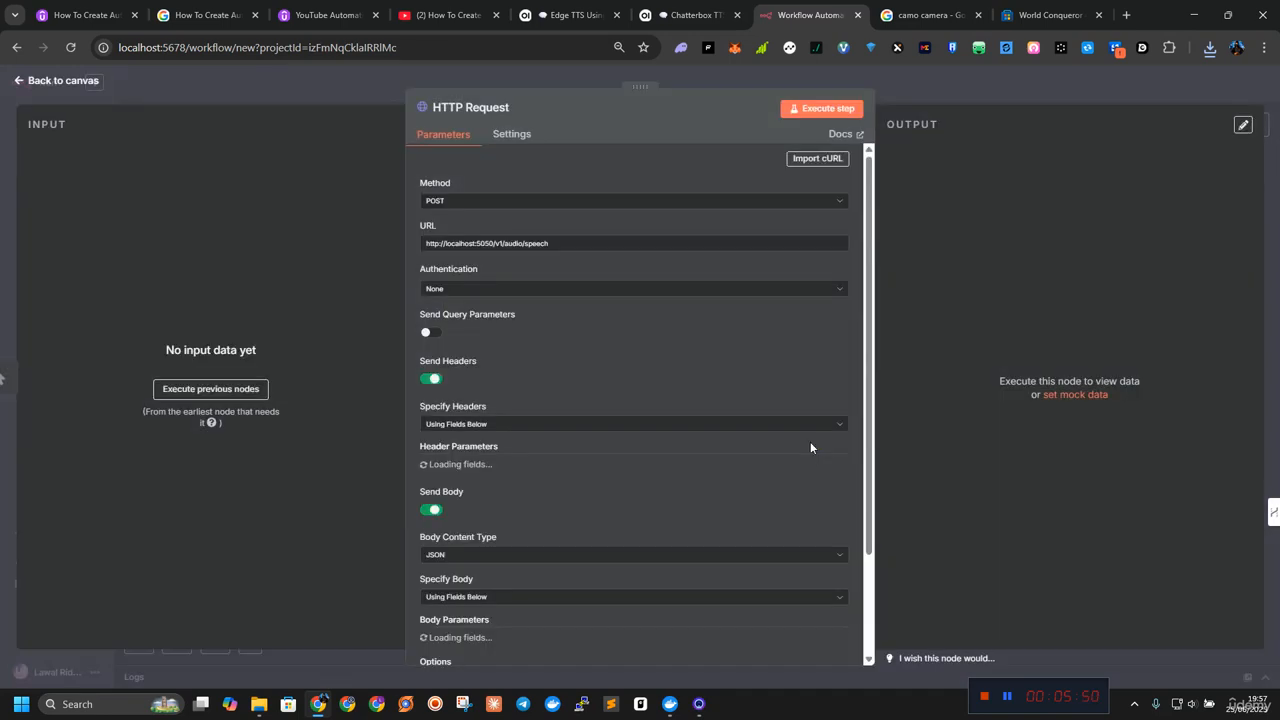
# Disable sending headers in the HTTP Request node, check the body parameters, and execute the step
pyautogui.scroll(-3, 477, 297)
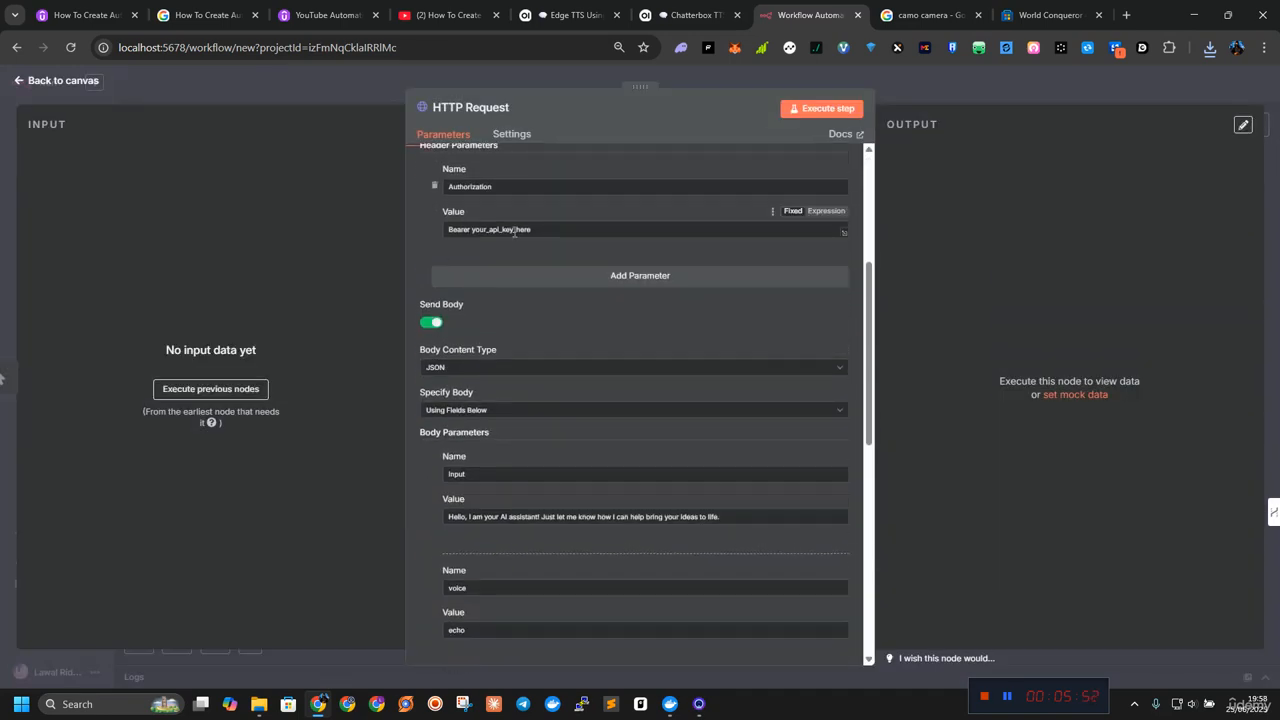
pyautogui.scroll(3, 514, 230)
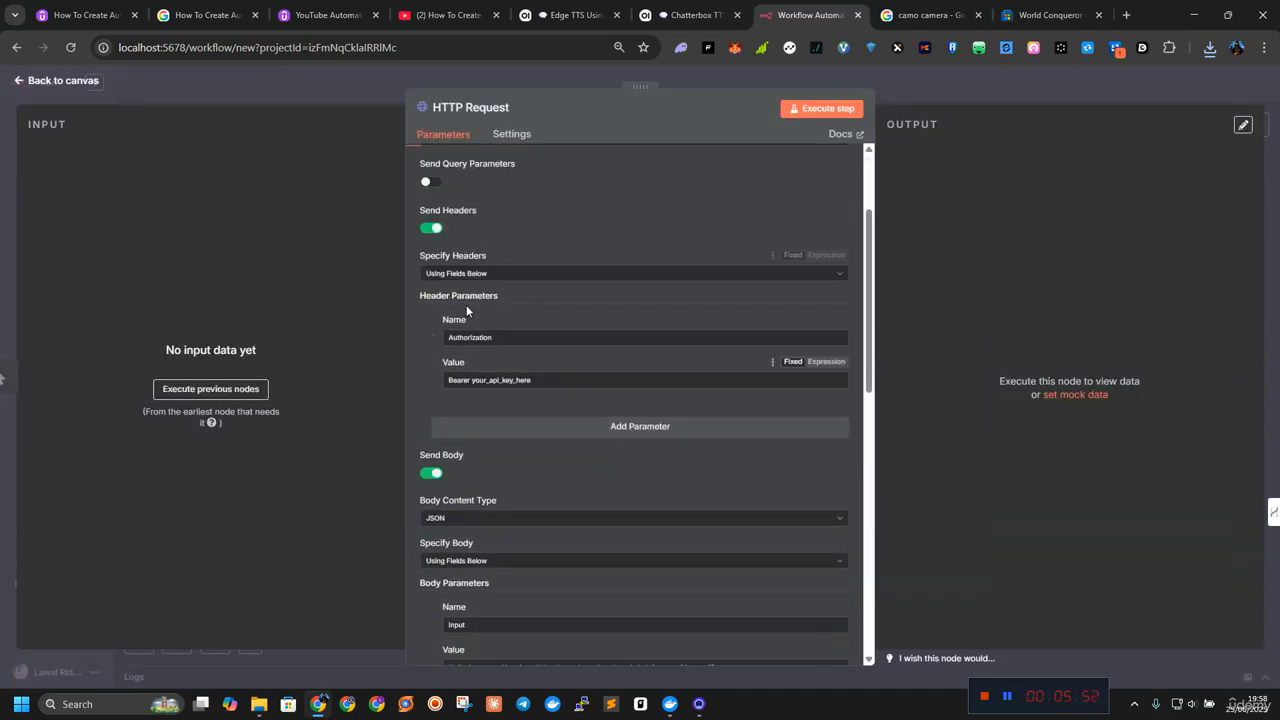
pyautogui.click(430, 229)
pyautogui.scroll(-3, 486, 300)
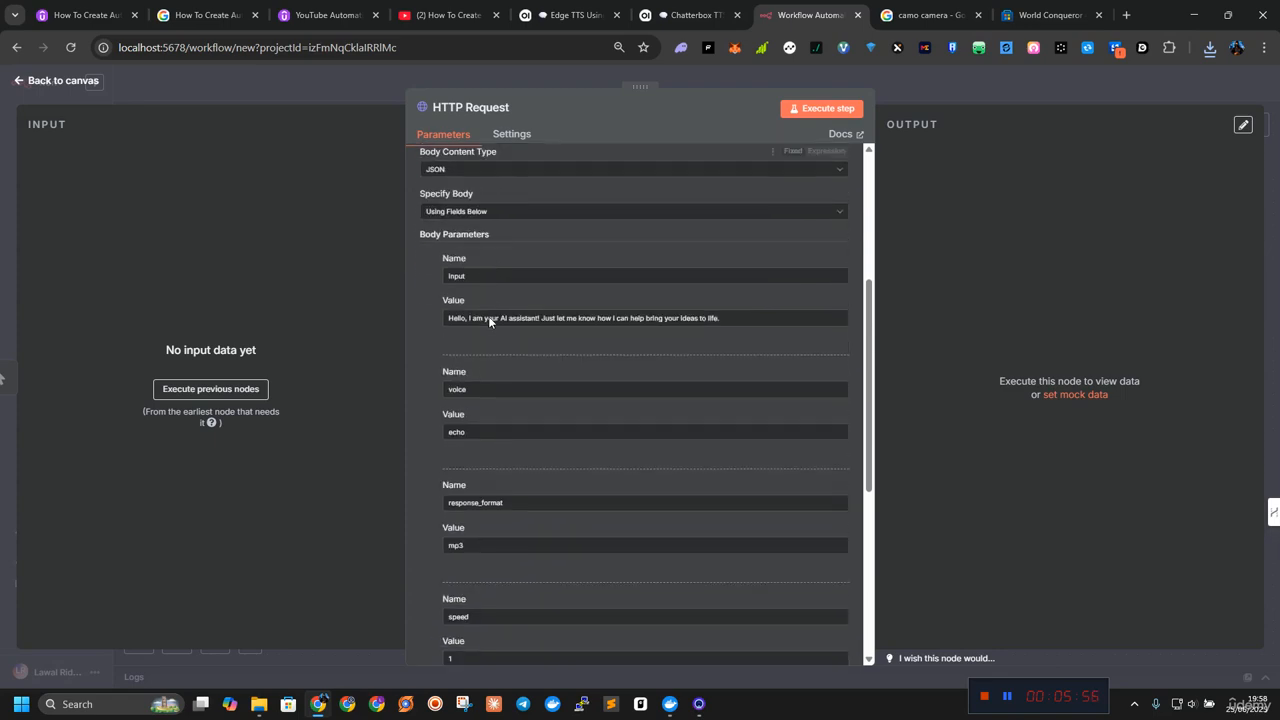
pyautogui.scroll(-3, 488, 316)
pyautogui.scroll(6, 726, 241)
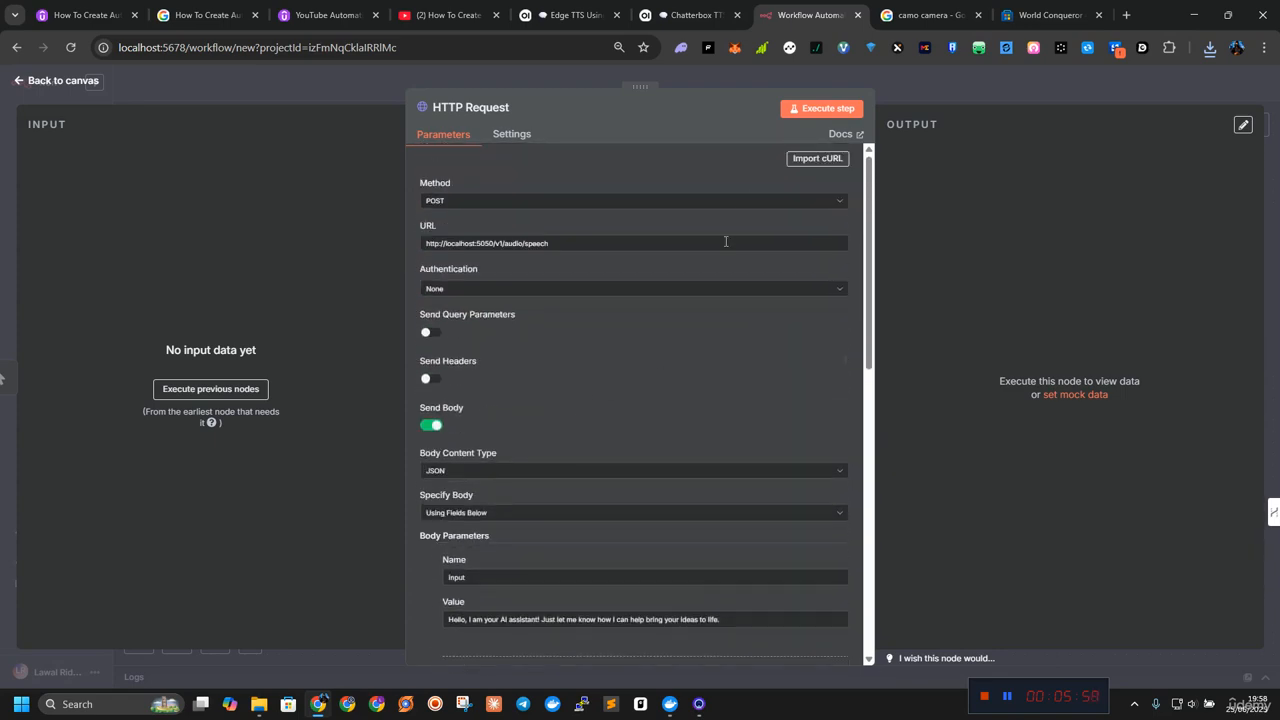
pyautogui.click(810, 111)
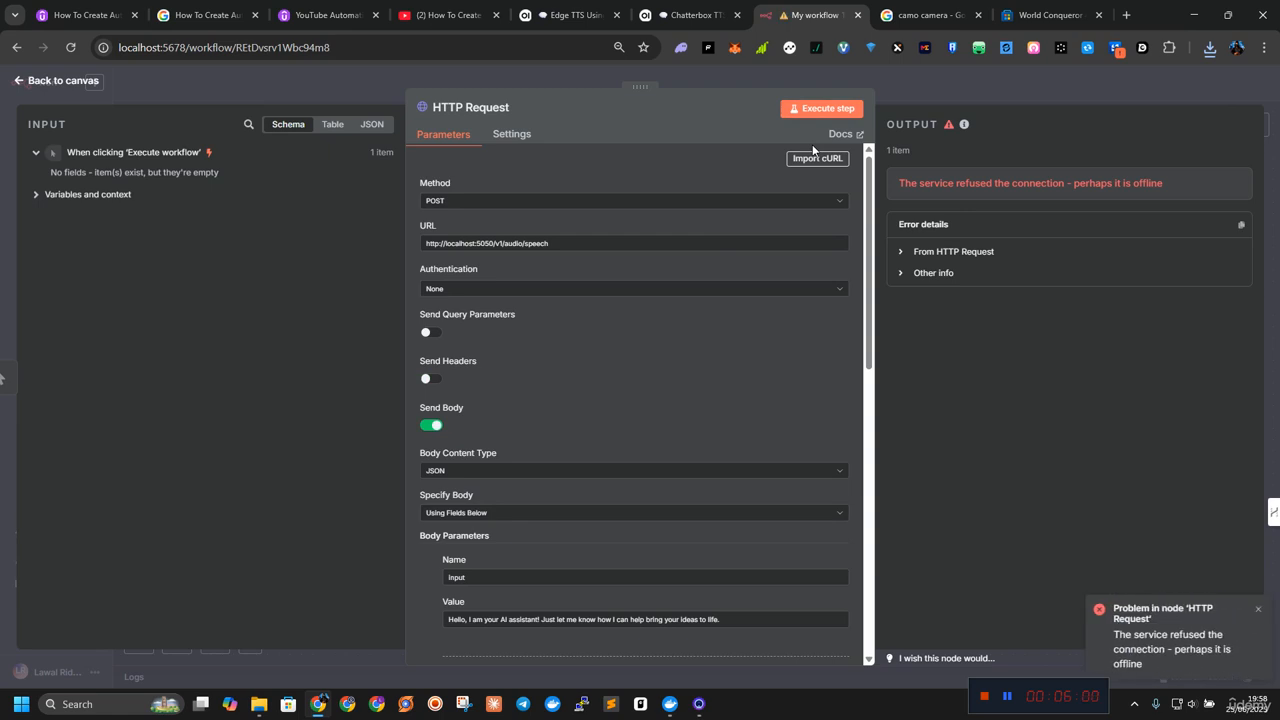
# Open whatismyipaddress.com in a new browser tab and copy the computer's public IPv4 address
pyautogui.scroll(-3, 585, 365)
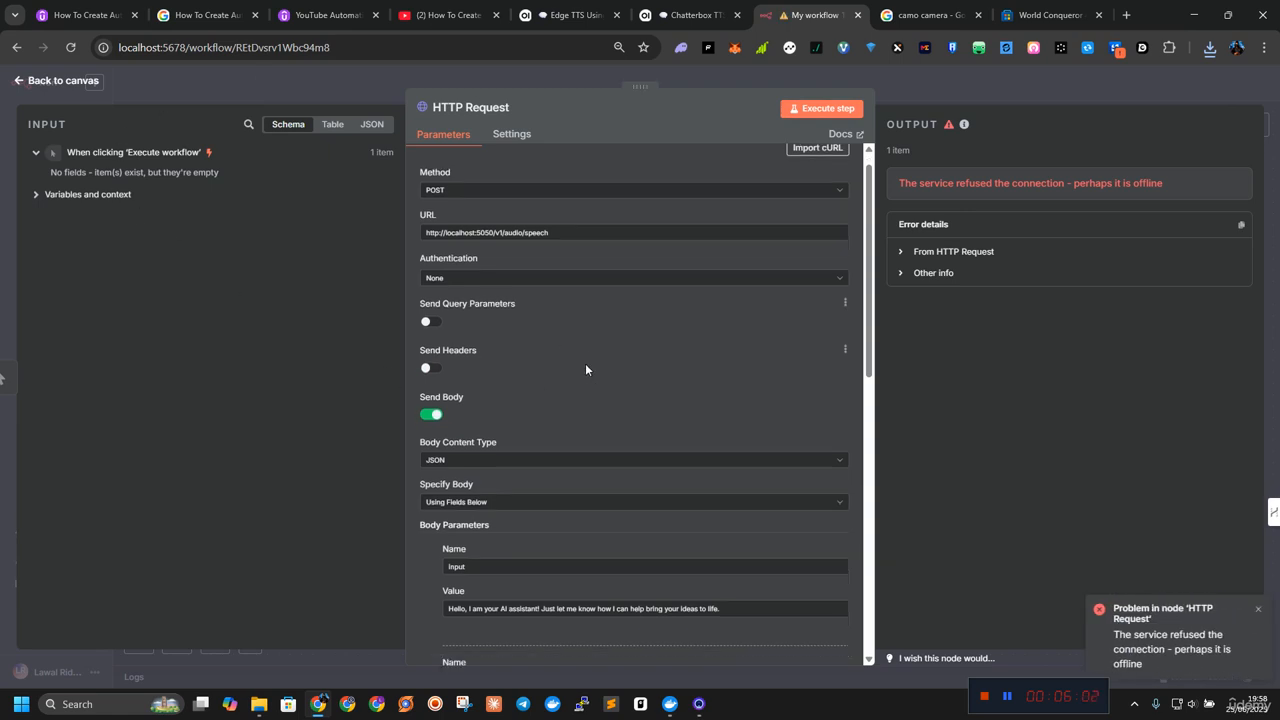
pyautogui.scroll(3, 560, 362)
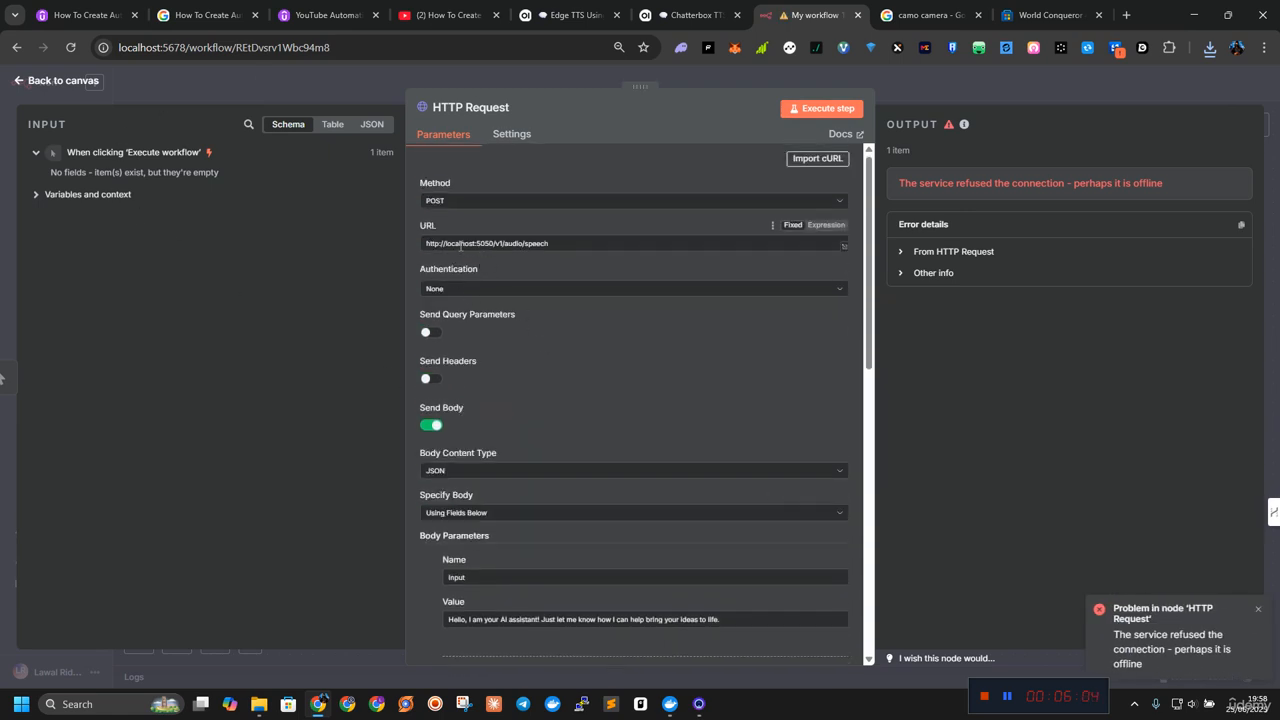
pyautogui.doubleClick(461, 244)
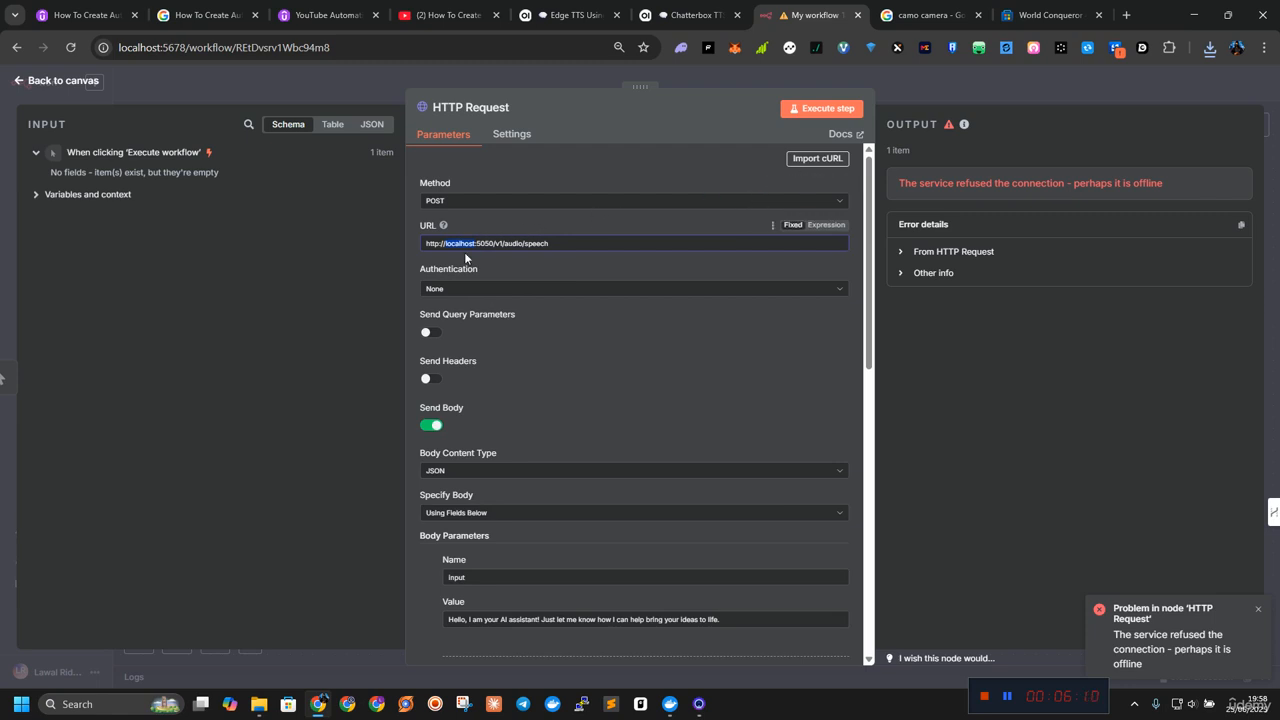
pyautogui.click(1126, 15)
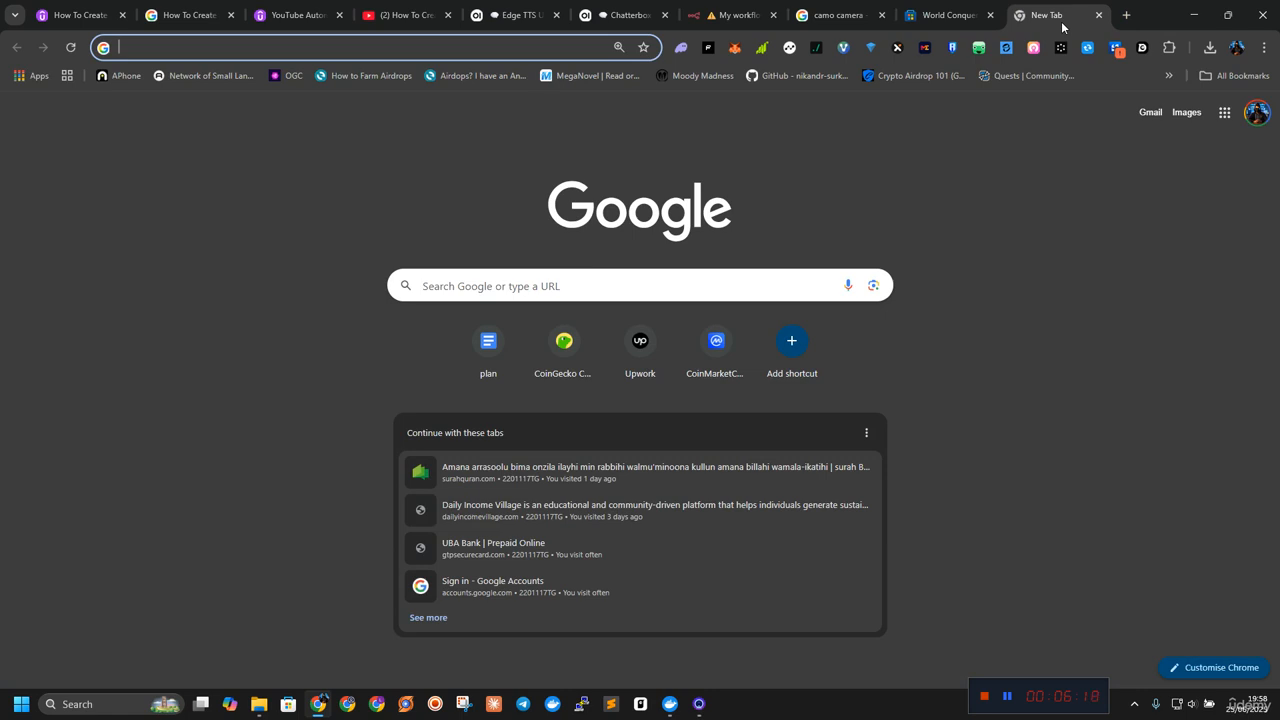
pyautogui.click(735, 15)
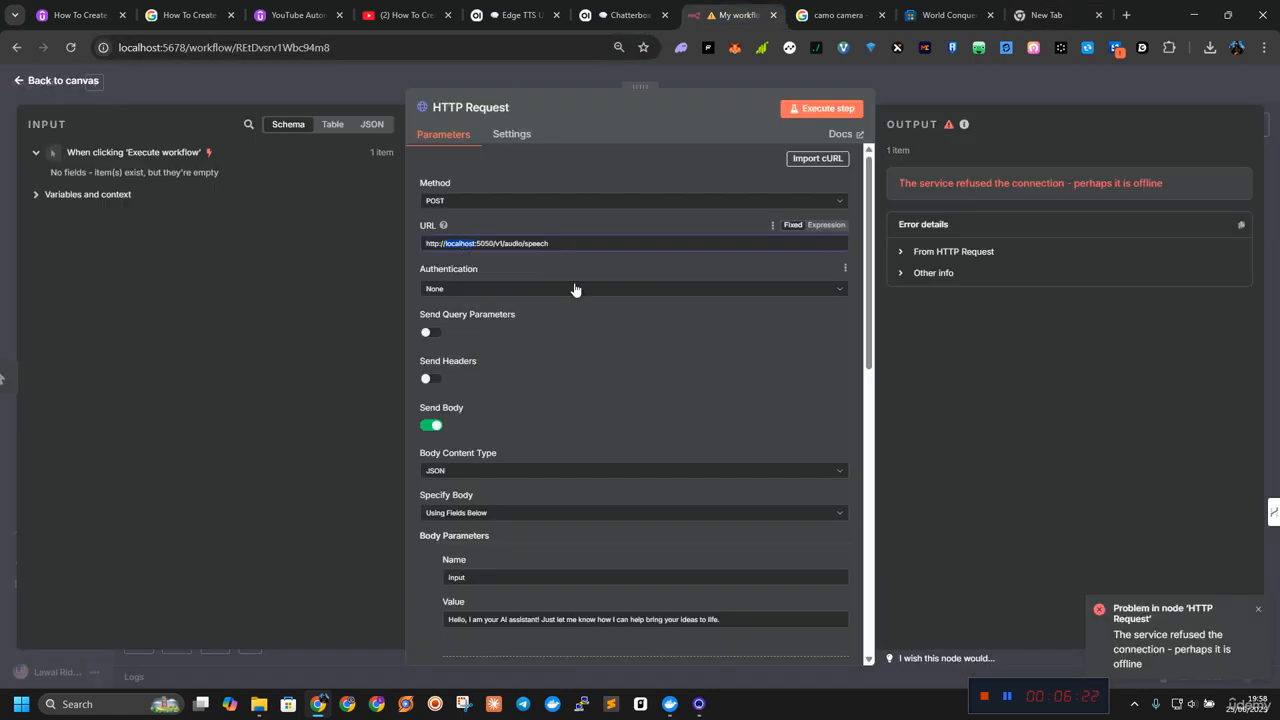
pyautogui.click(1046, 15)
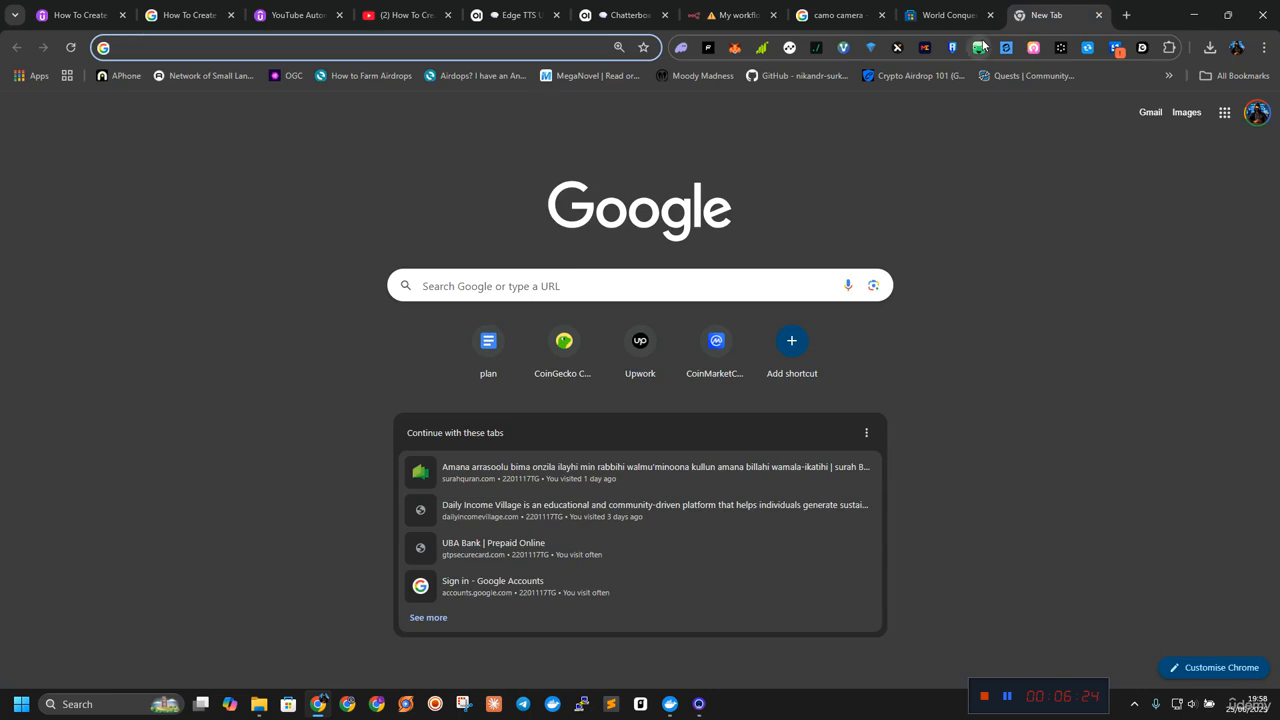
pyautogui.write('ip')
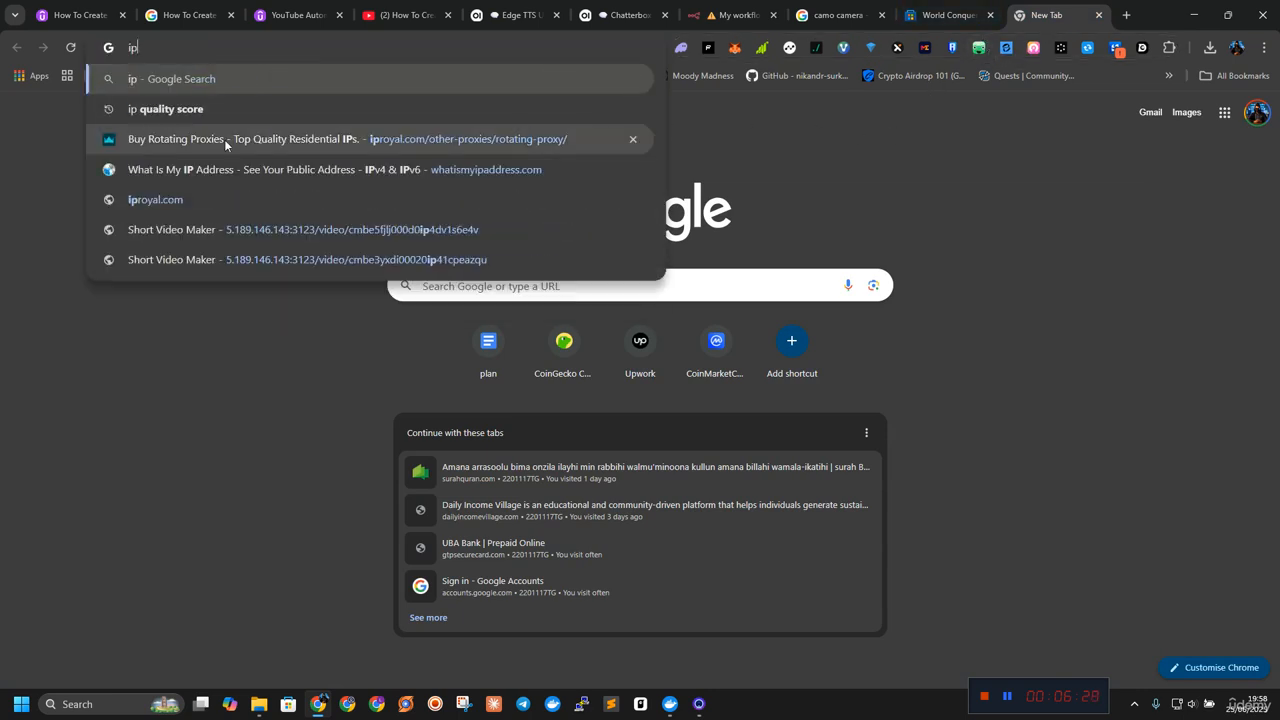
pyautogui.click(245, 176)
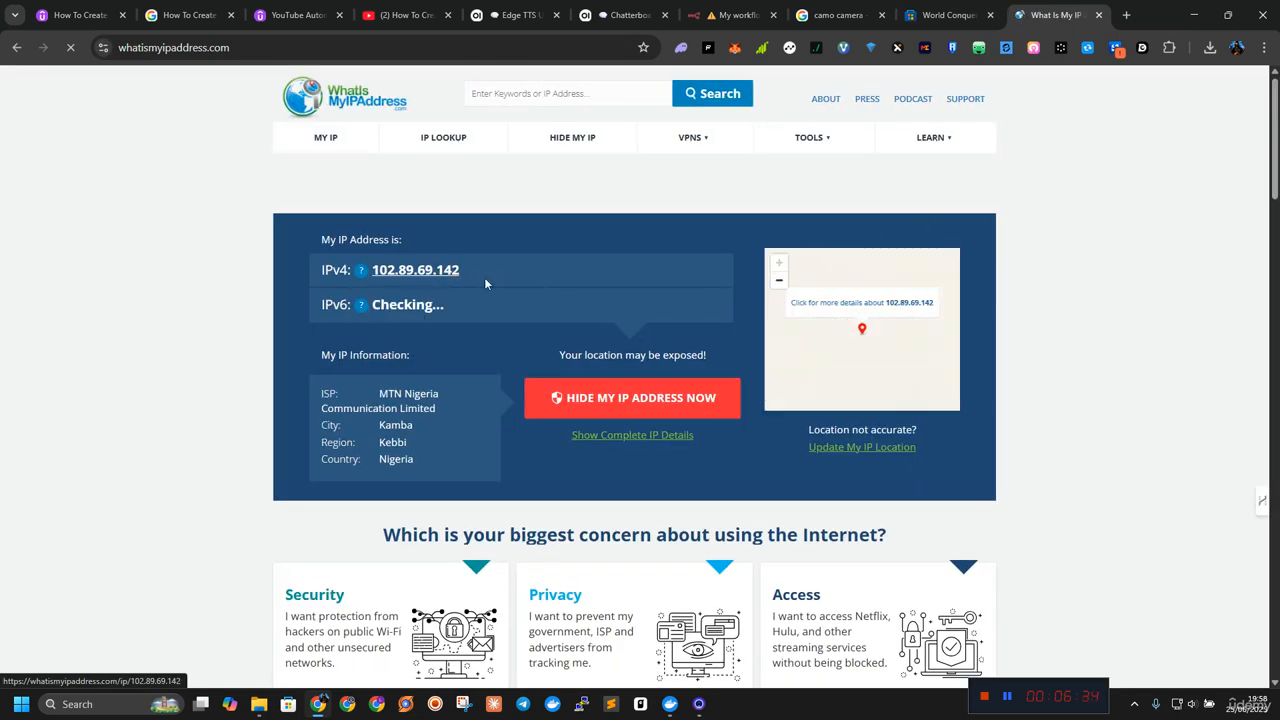
pyautogui.moveTo(459, 270); pyautogui.dragTo(373, 271)
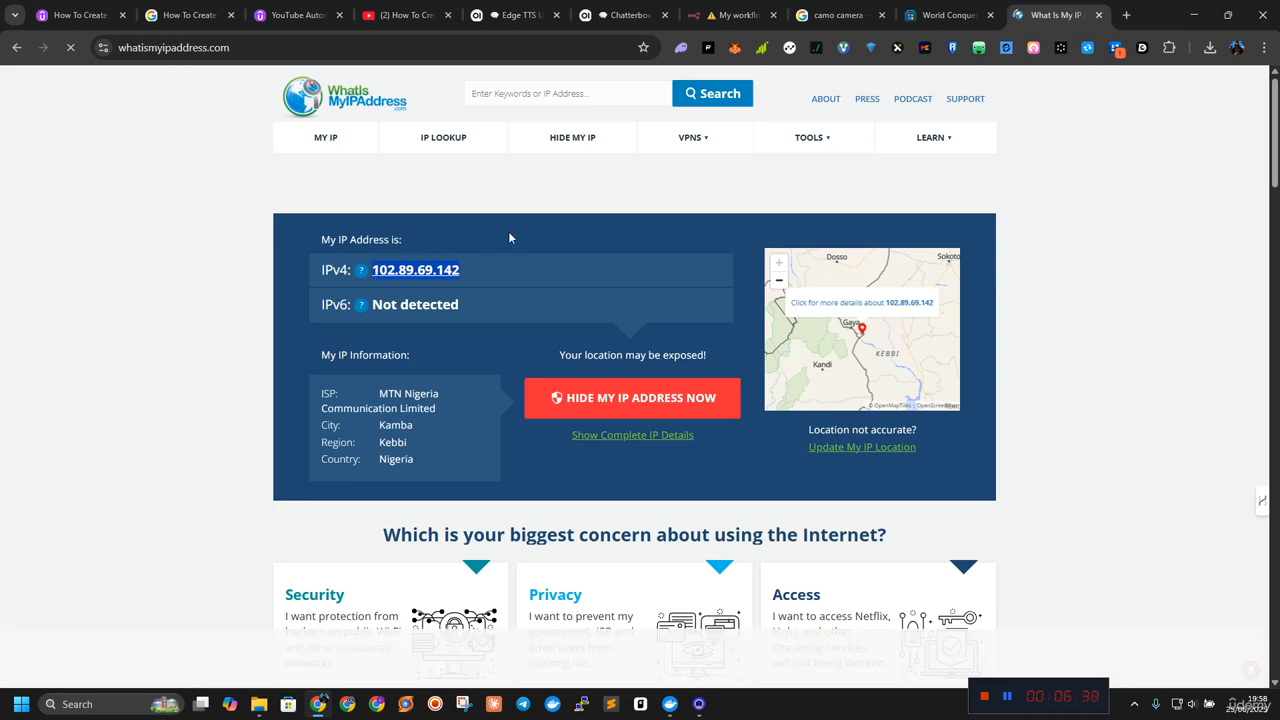
# Replace localhost in the HTTP Request node's URL with the copied public IPv4 address and execute the step
pyautogui.click(735, 15)
pyautogui.moveTo(462, 240); pyautogui.dragTo(476, 243)
pyautogui.hotkey('ctrl', 'v')
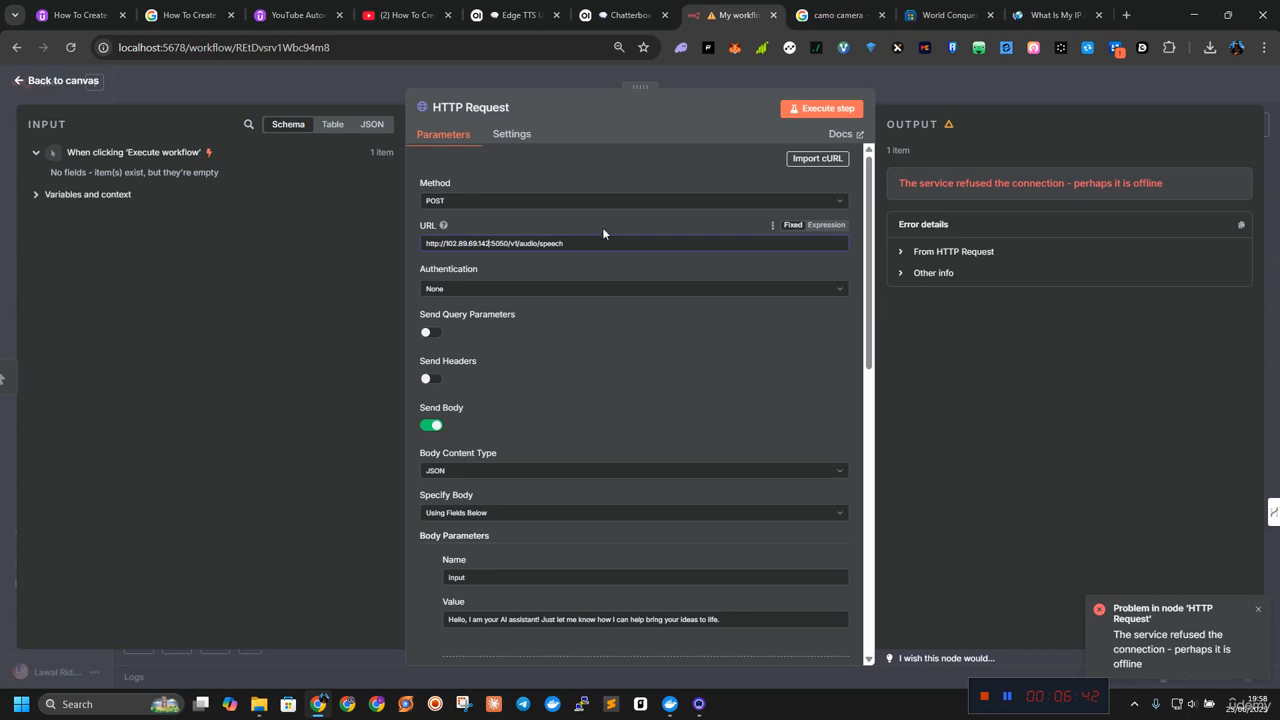
pyautogui.click(819, 110)
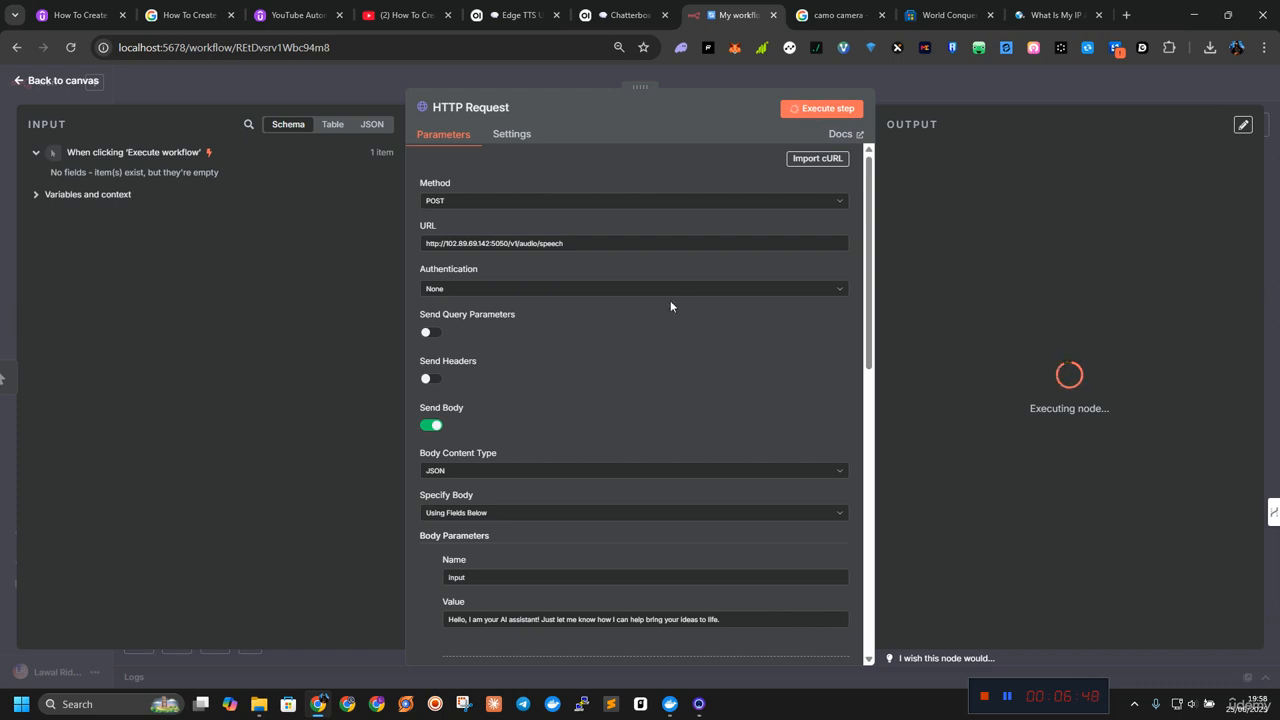
# Review the HTTP Request node's body parameters and response options, and reopen the node from the canvas to check its output and URL
pyautogui.scroll(-3, 686, 320)
pyautogui.scroll(2, 686, 320)
pyautogui.scroll(-2, 688, 323)
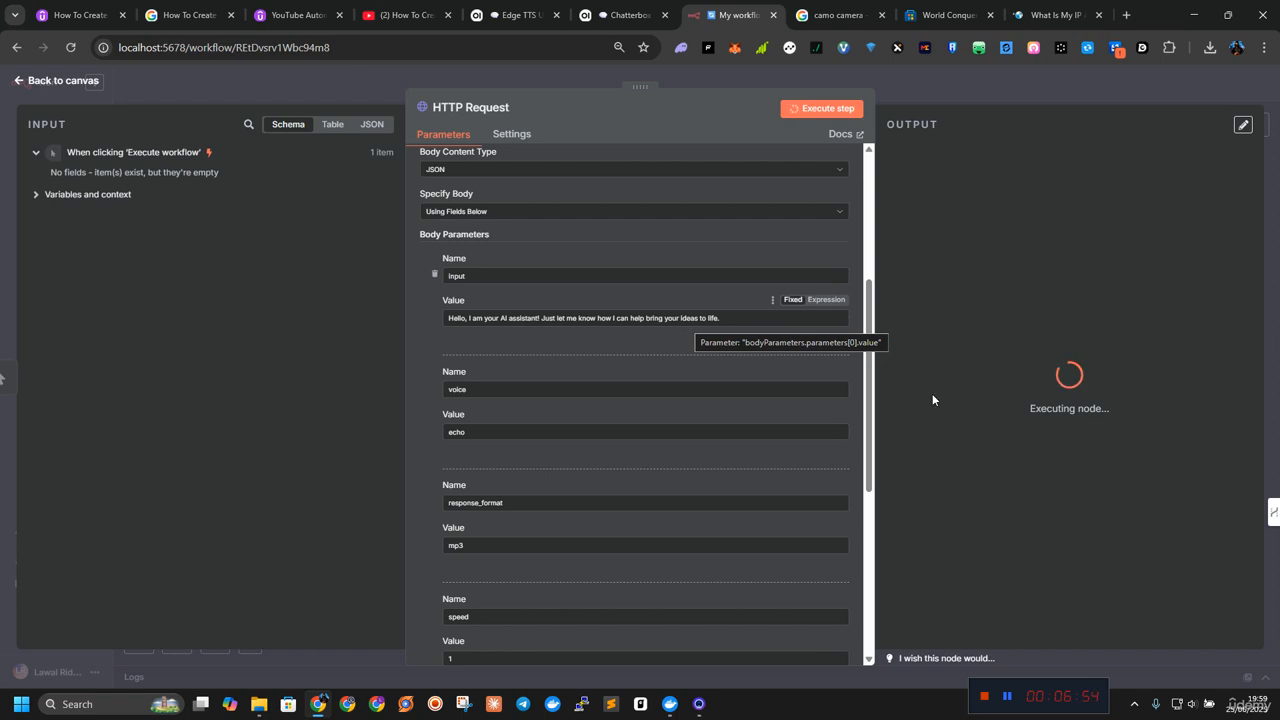
pyautogui.scroll(1, 786, 348)
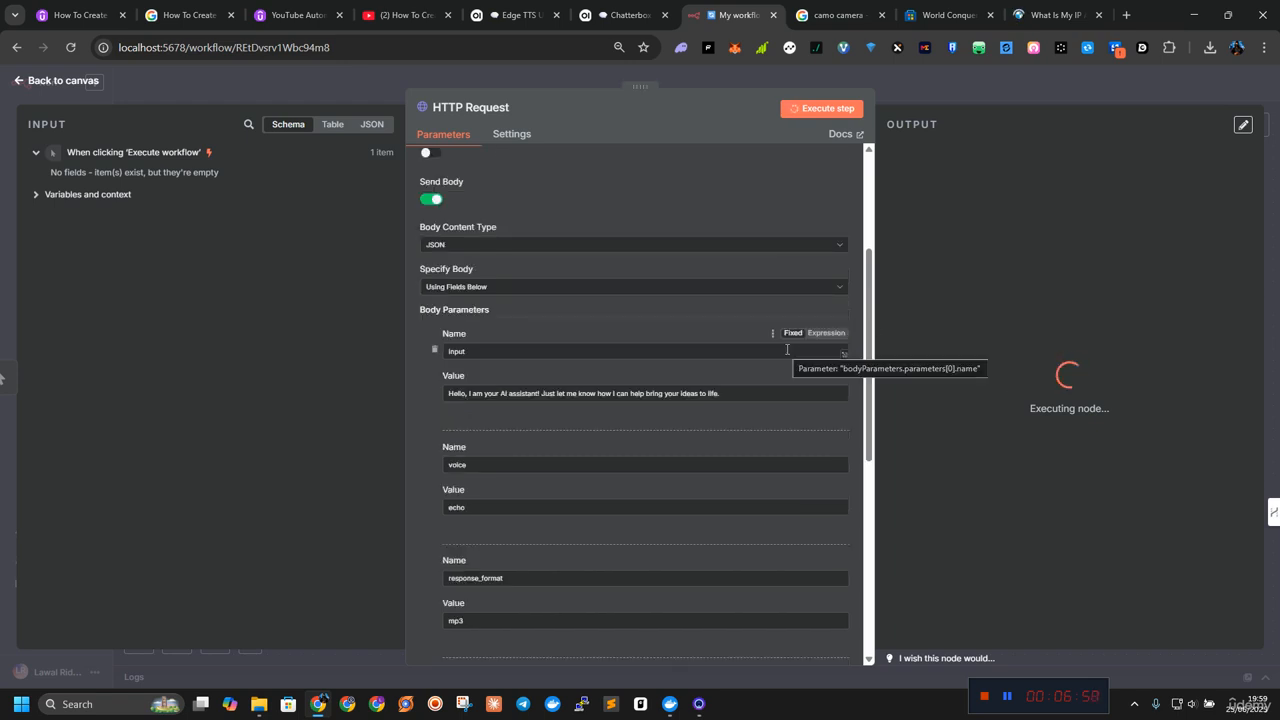
pyautogui.scroll(-1, 600, 463)
pyautogui.scroll(-5, 600, 463)
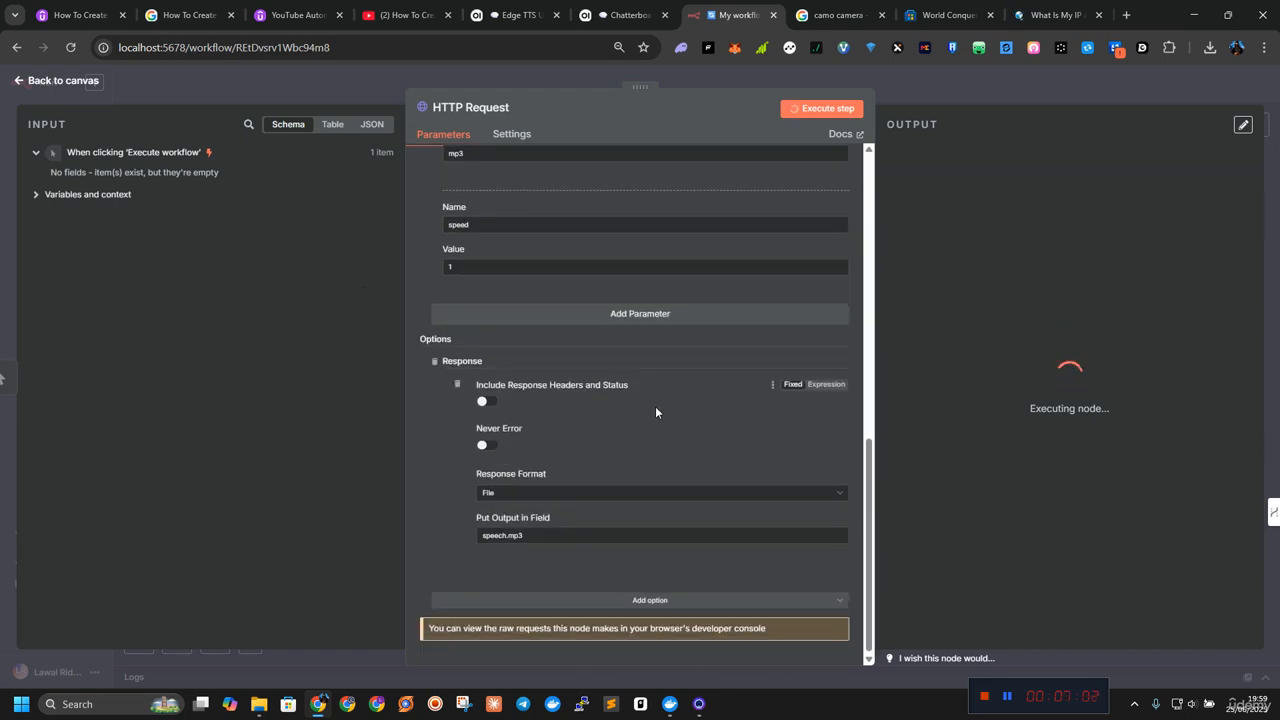
pyautogui.click(80, 86)
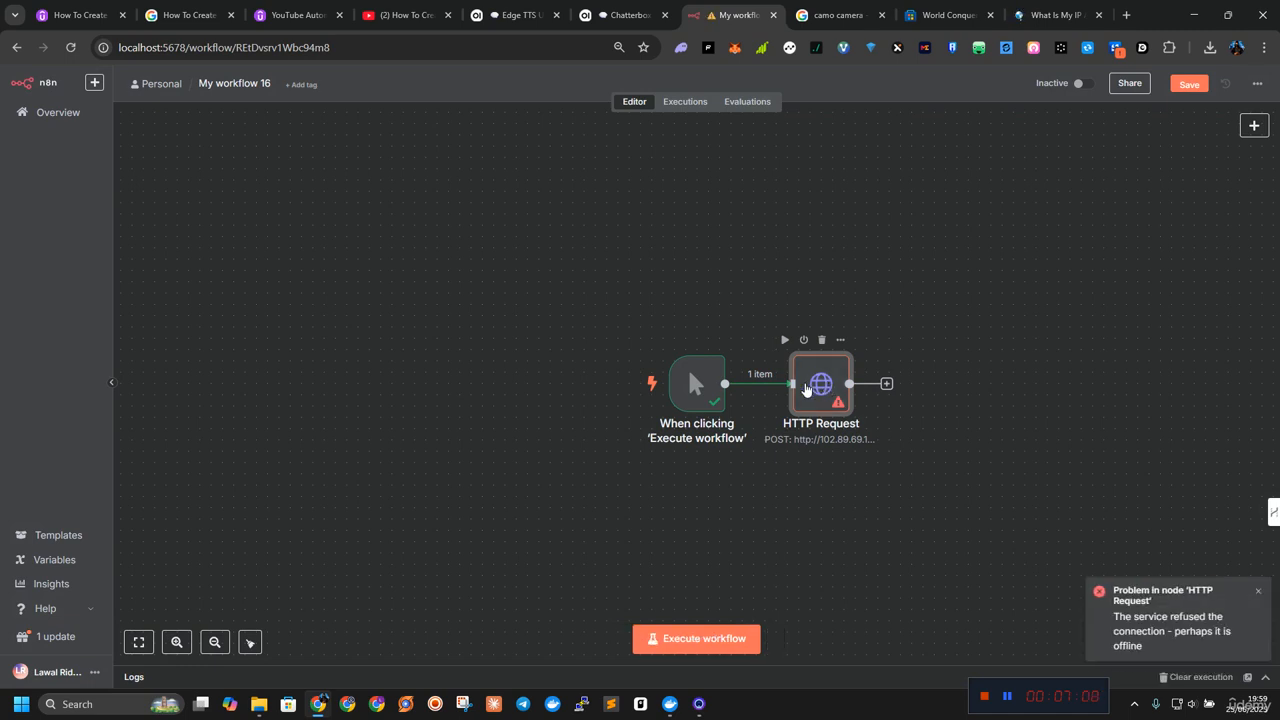
pyautogui.doubleClick(808, 388)
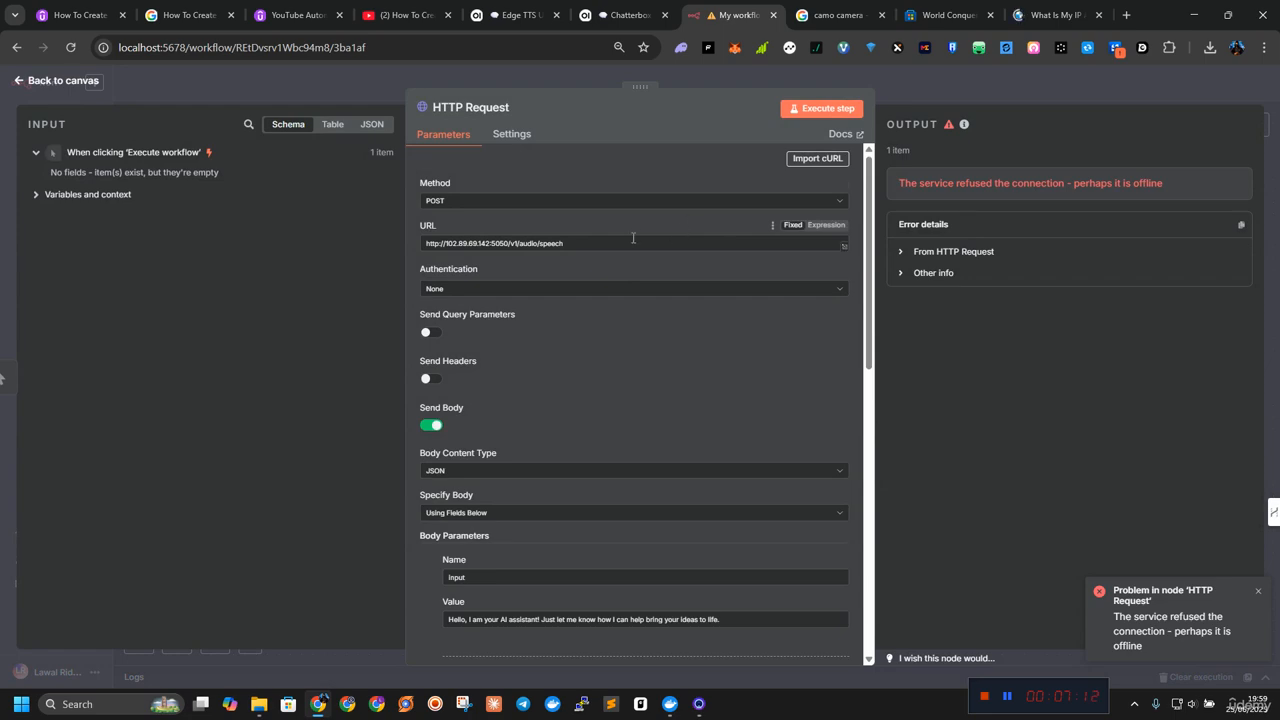
pyautogui.scroll(-1, 610, 355)
pyautogui.scroll(1, 610, 355)
# Search Google for "how to get my ip address using cmd" and select the ipconfig command in the AI Overview
pyautogui.click(1055, 15)
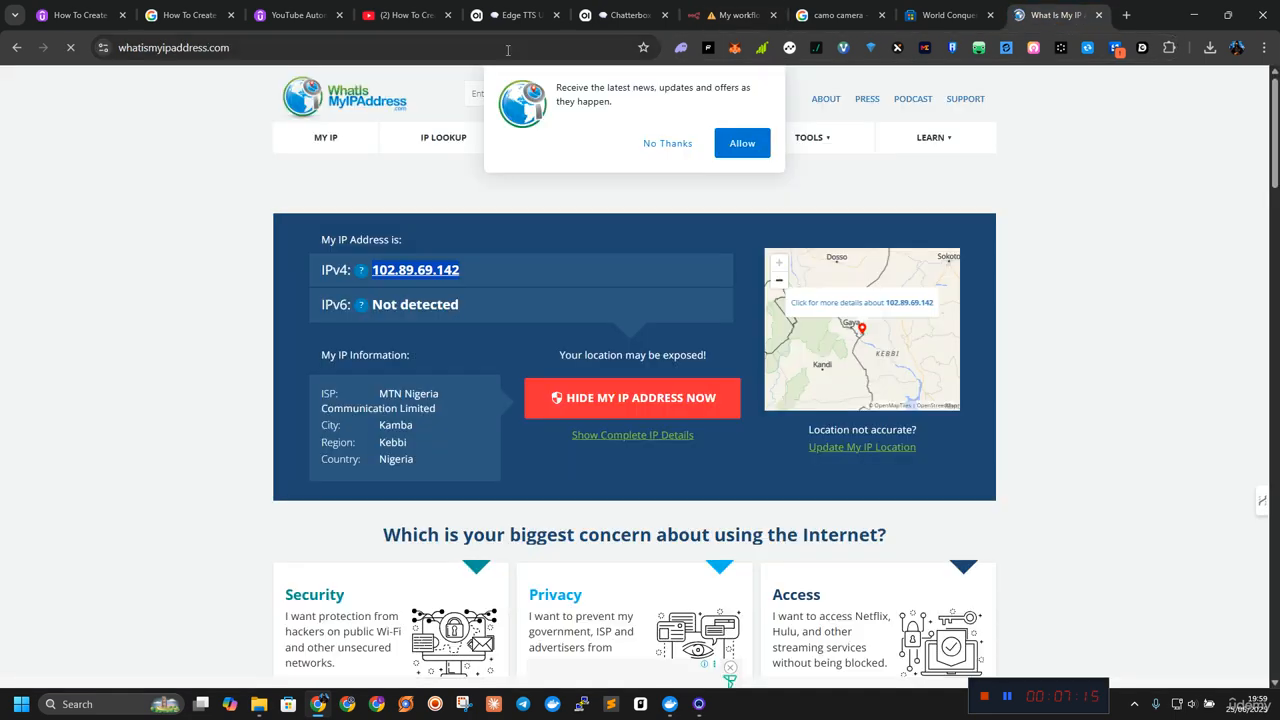
pyautogui.click(310, 48)
pyautogui.write('how to')
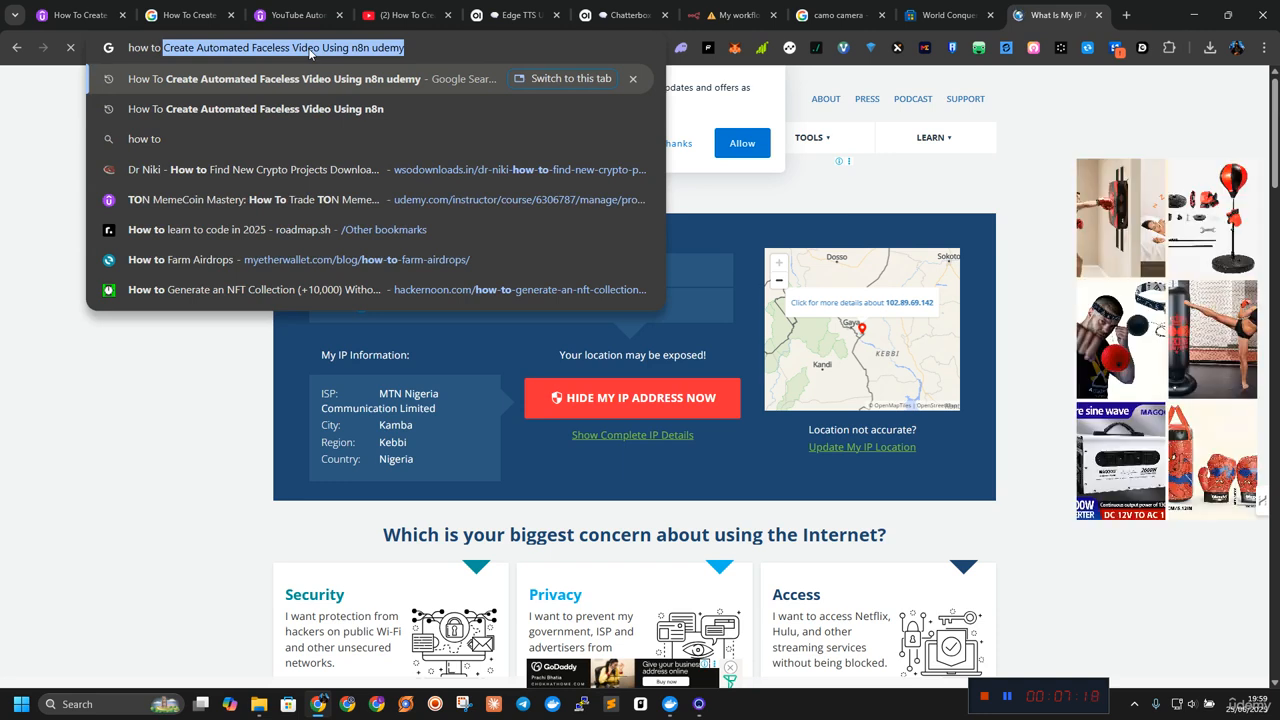
pyautogui.write(' get my ip')
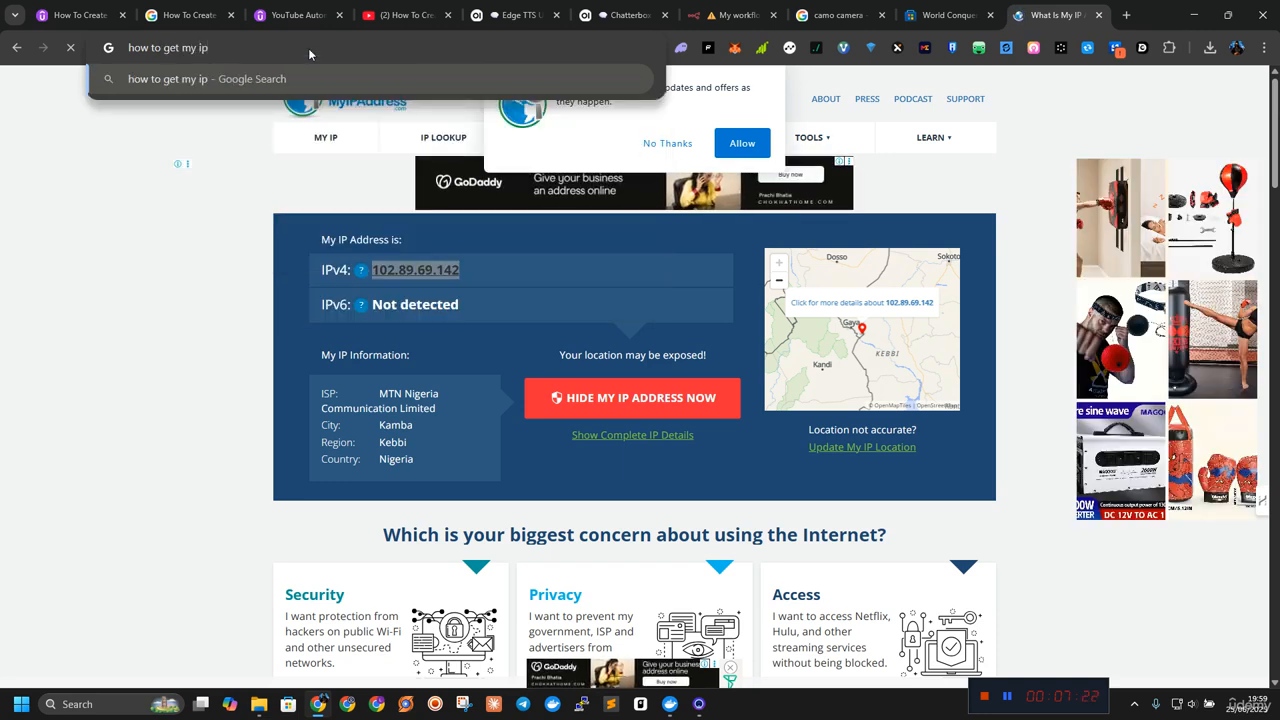
pyautogui.write(' address usi')
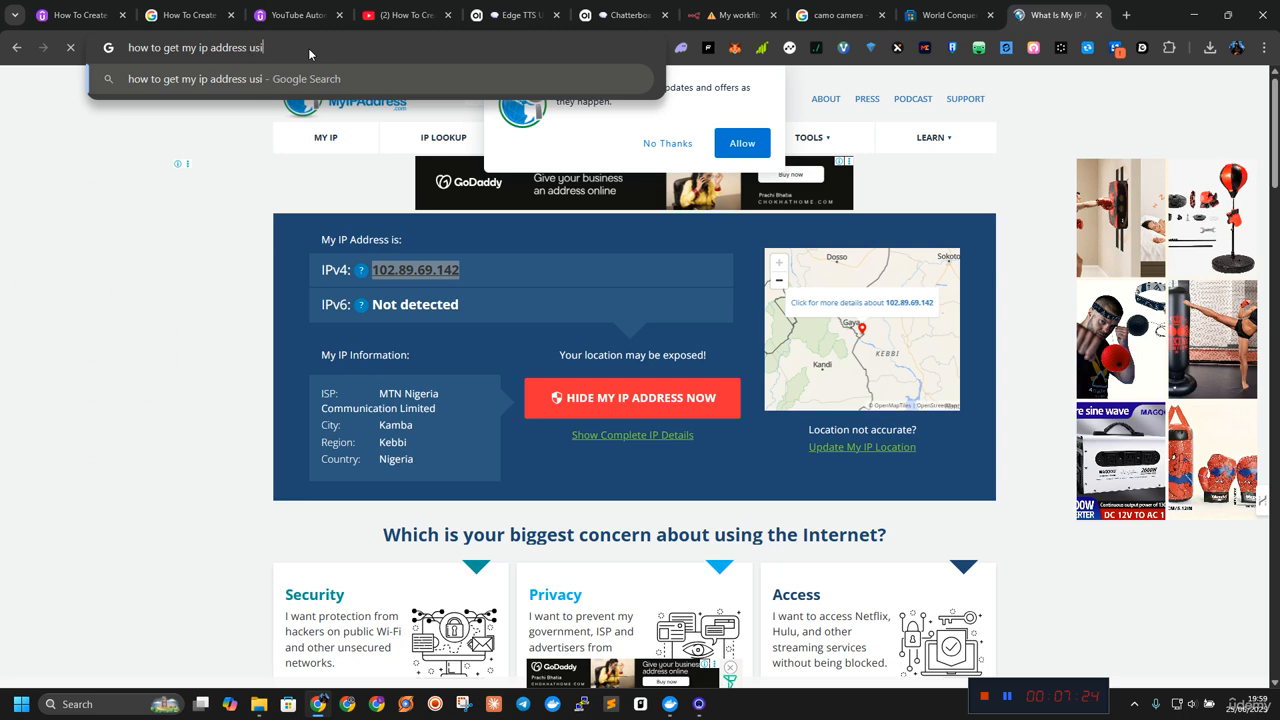
pyautogui.write('ng cmd')
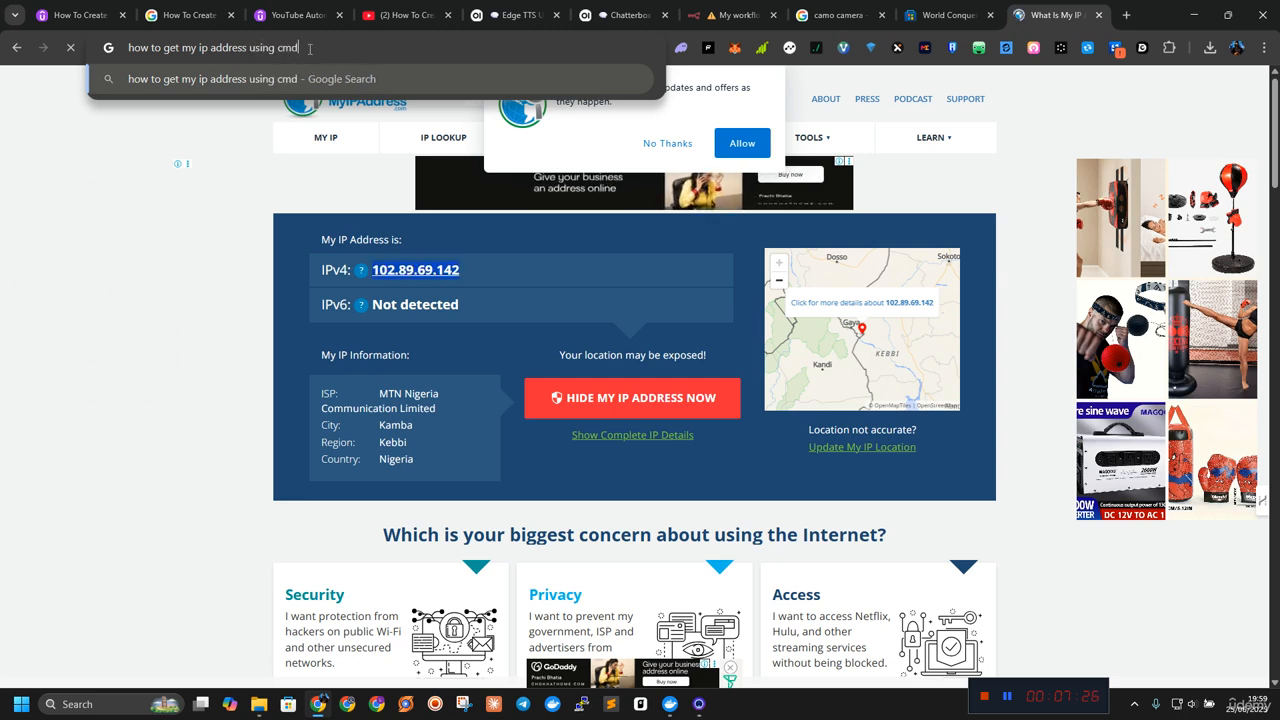
pyautogui.press('Return')
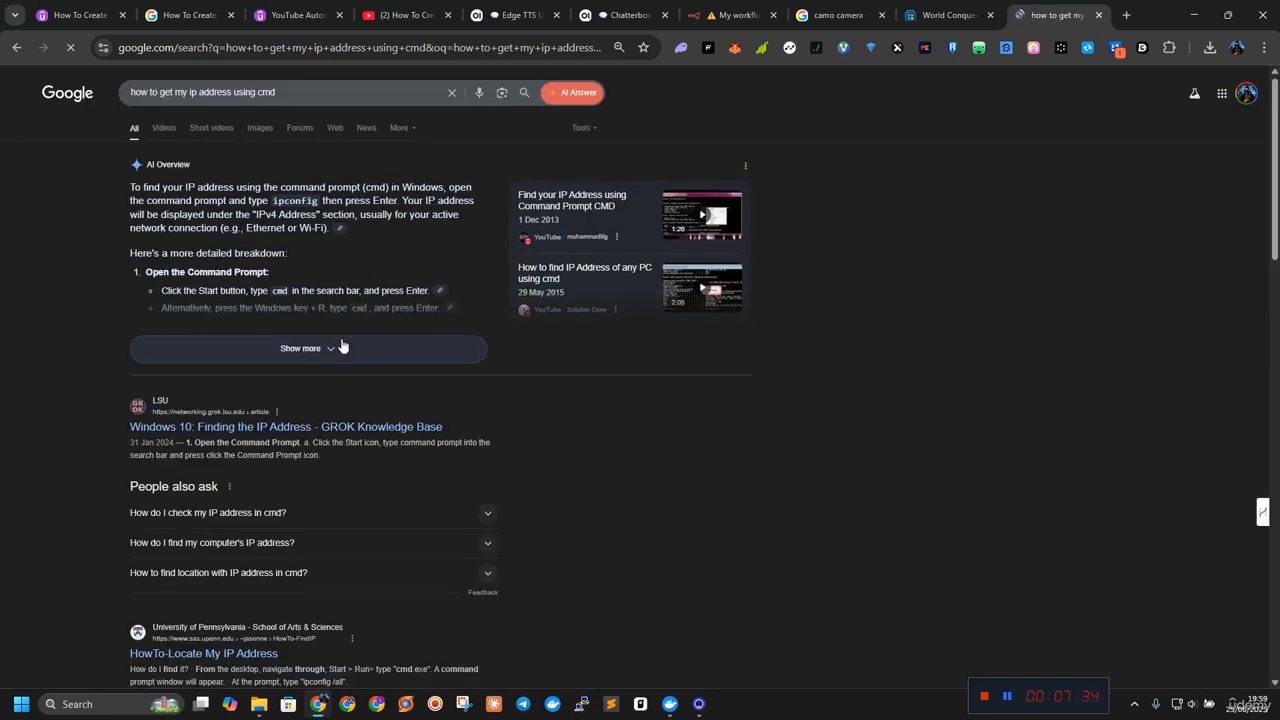
pyautogui.moveTo(272, 200); pyautogui.dragTo(318, 203)
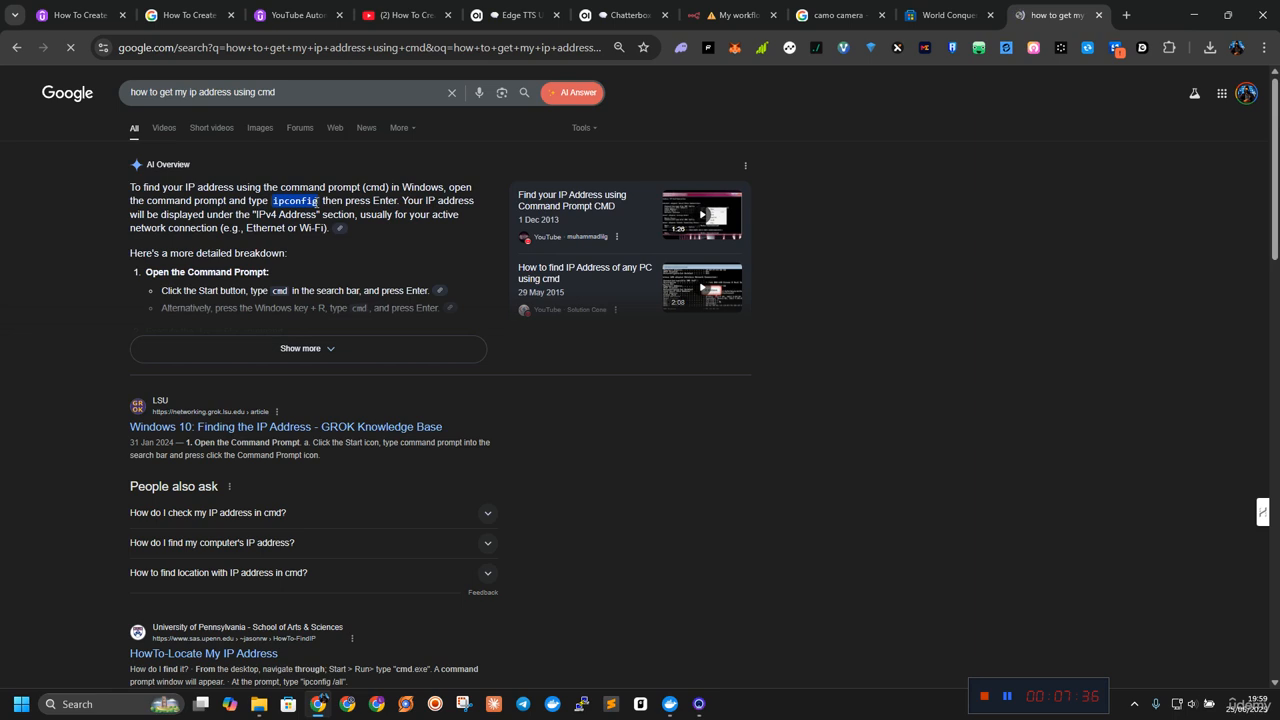
# Open Command Prompt, run ipconfig, and copy the IPv4 address of the Ethernet 3 adapter
pyautogui.click(128, 702)
pyautogui.write('cmd')
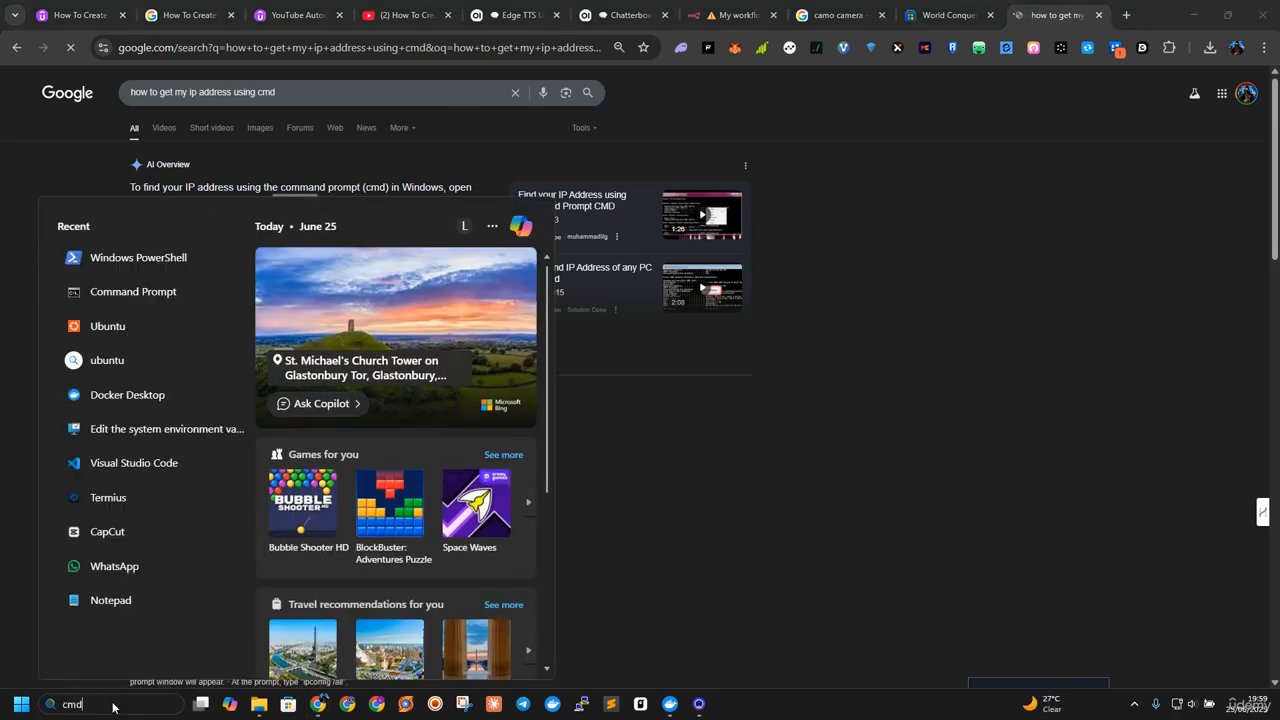
pyautogui.click(152, 297)
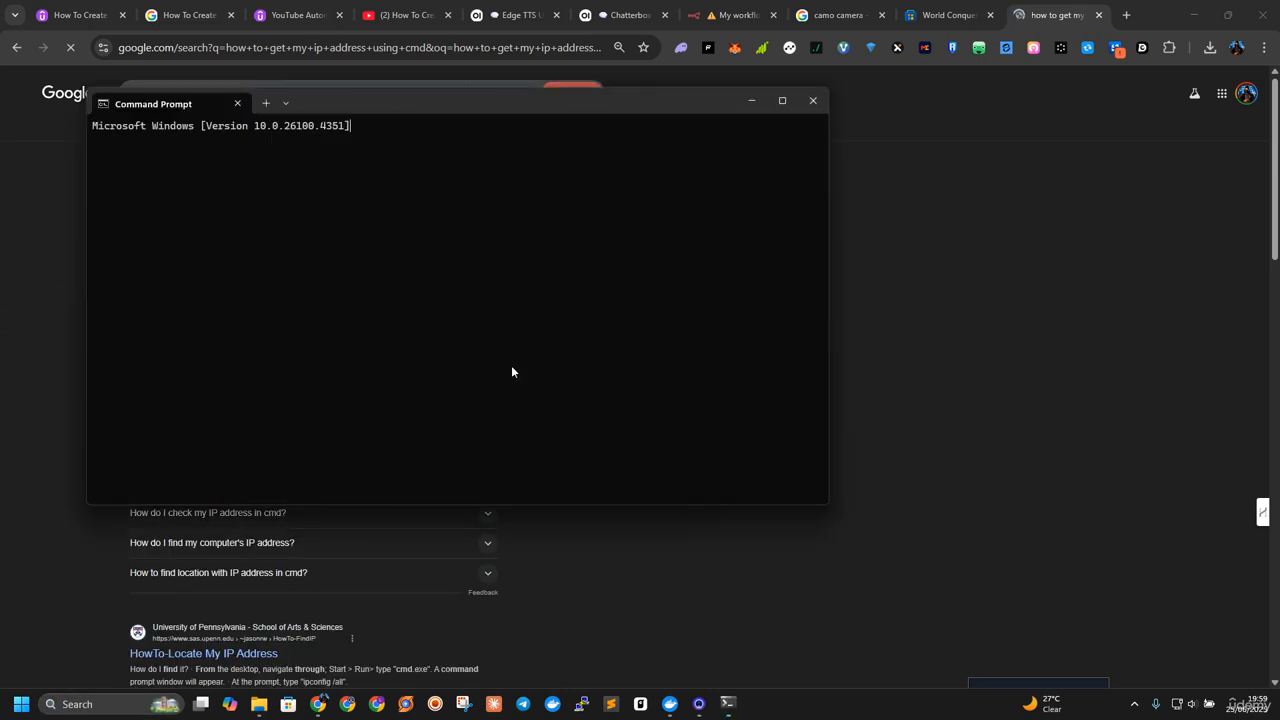
pyautogui.write('ipconfig')
pyautogui.press('Return')
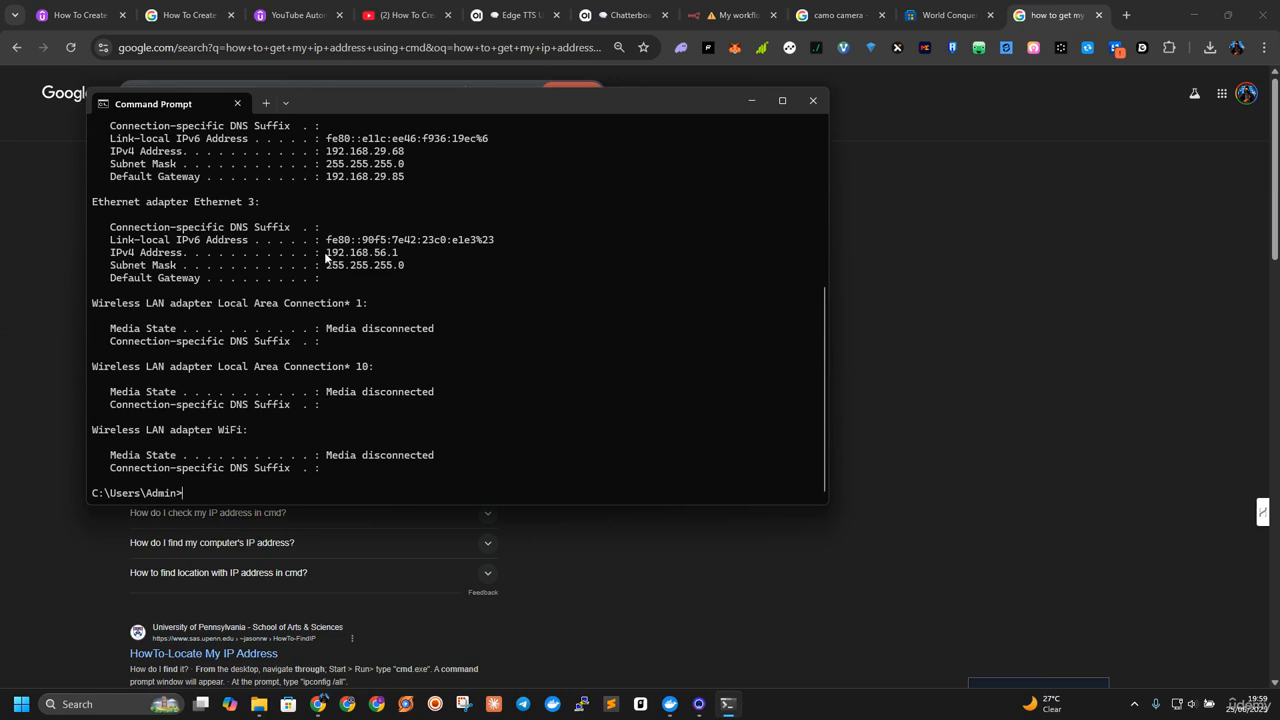
pyautogui.moveTo(325, 257); pyautogui.dragTo(397, 257)
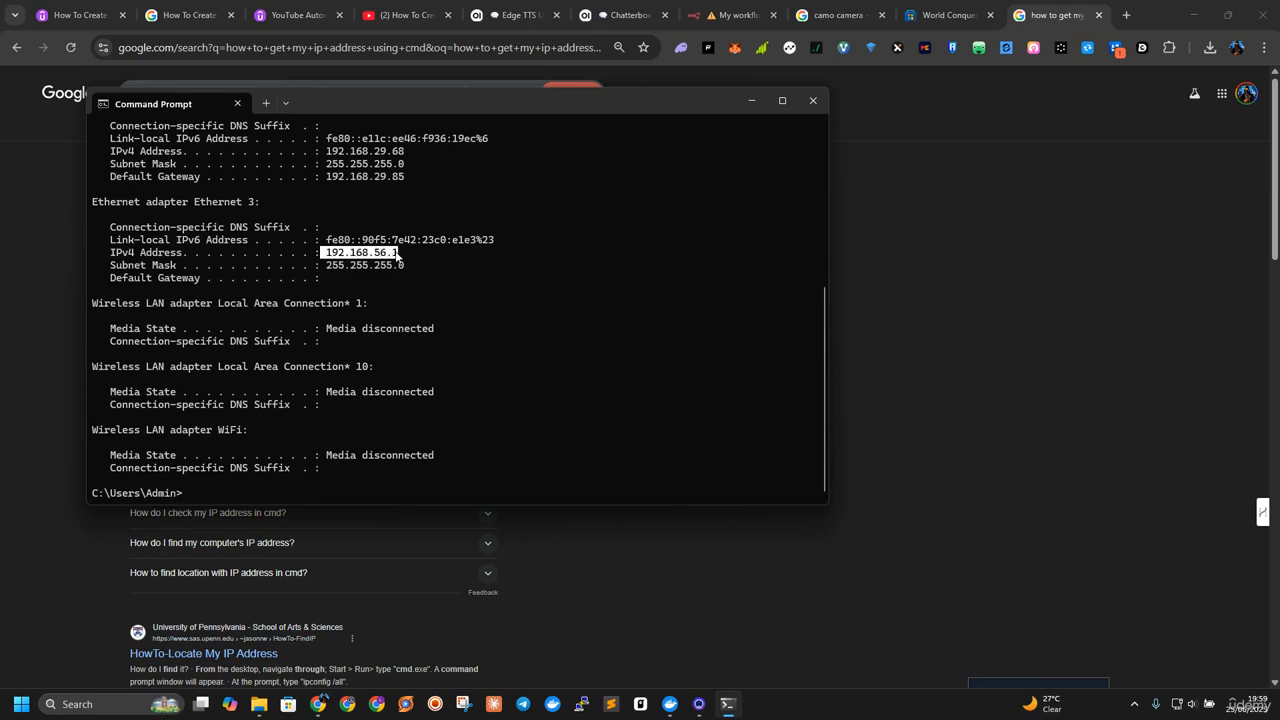
pyautogui.hotkey('ctrl', 'c')
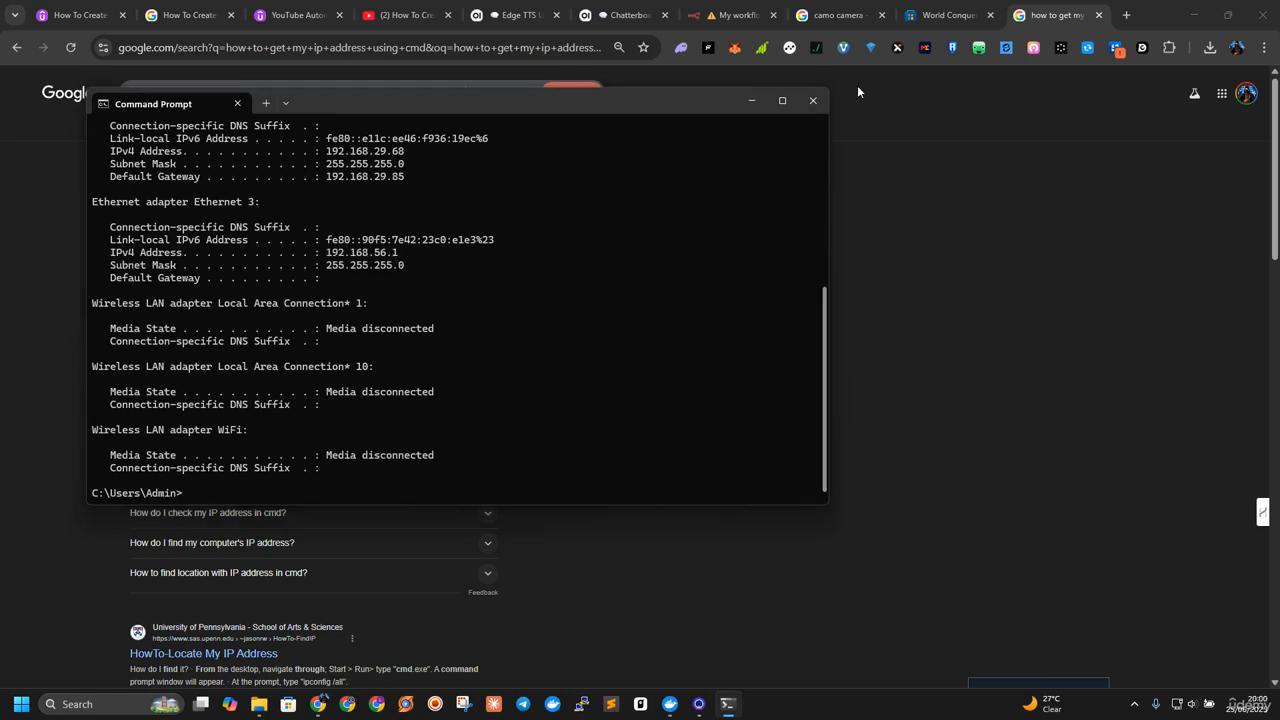
pyautogui.click(735, 15)
pyautogui.doubleClick(478, 244)
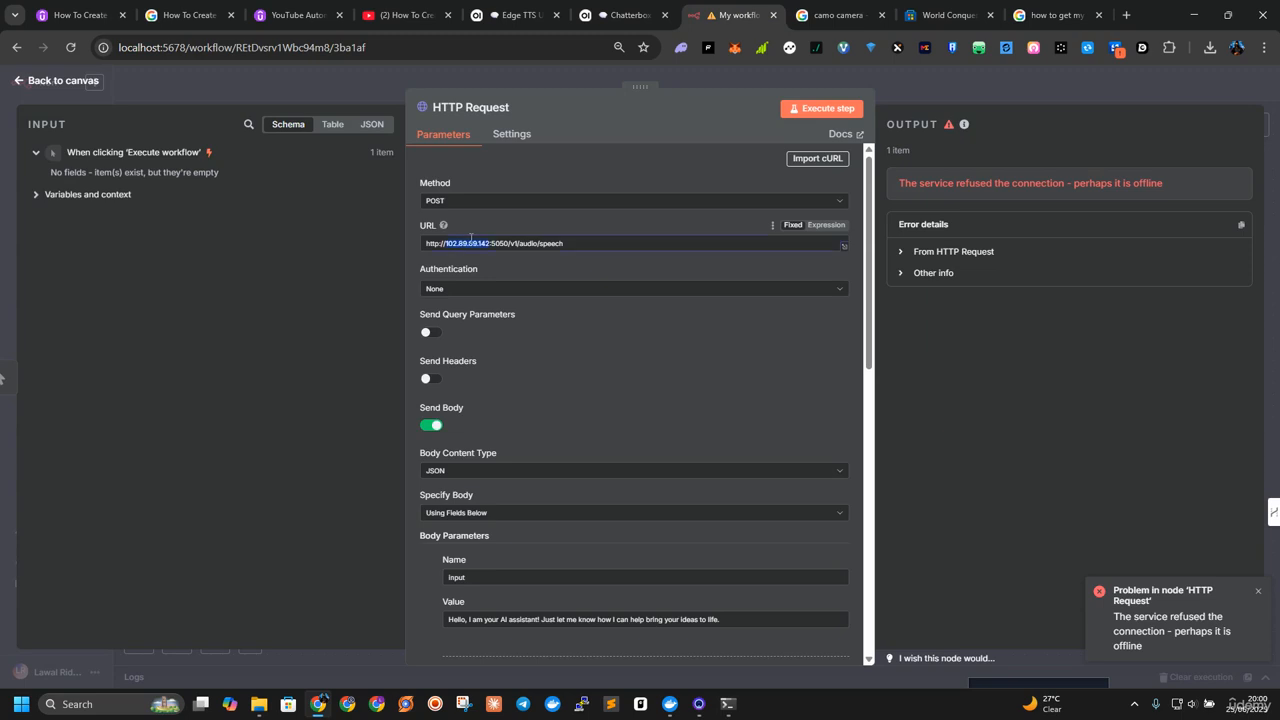
pyautogui.hotkey('ctrl', 'v')
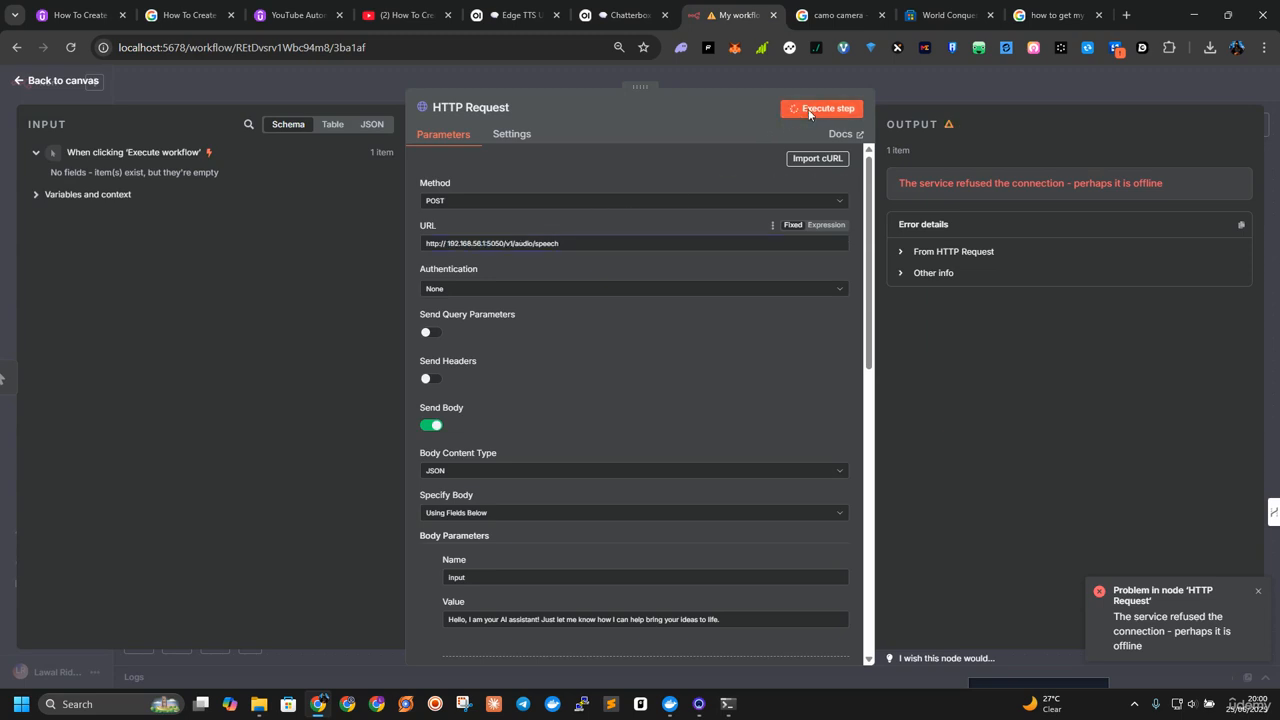
pyautogui.click(809, 110)
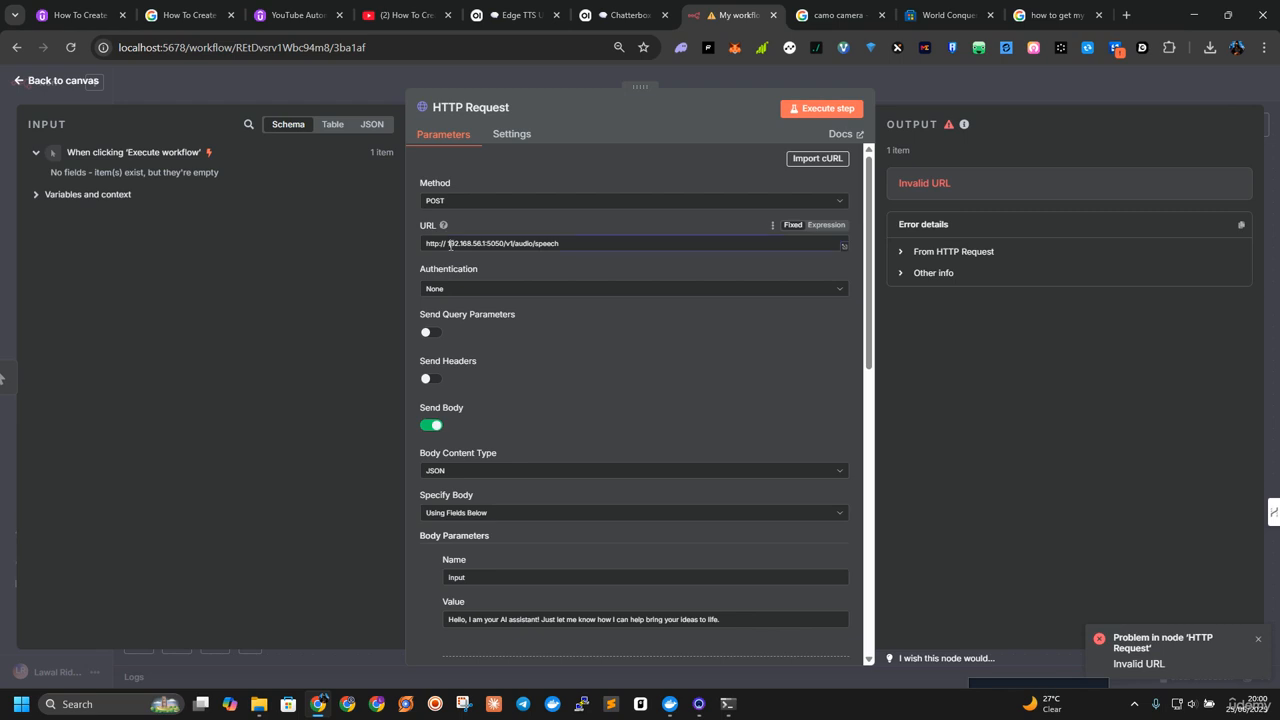
pyautogui.press('BackSpace')
pyautogui.click(818, 110)
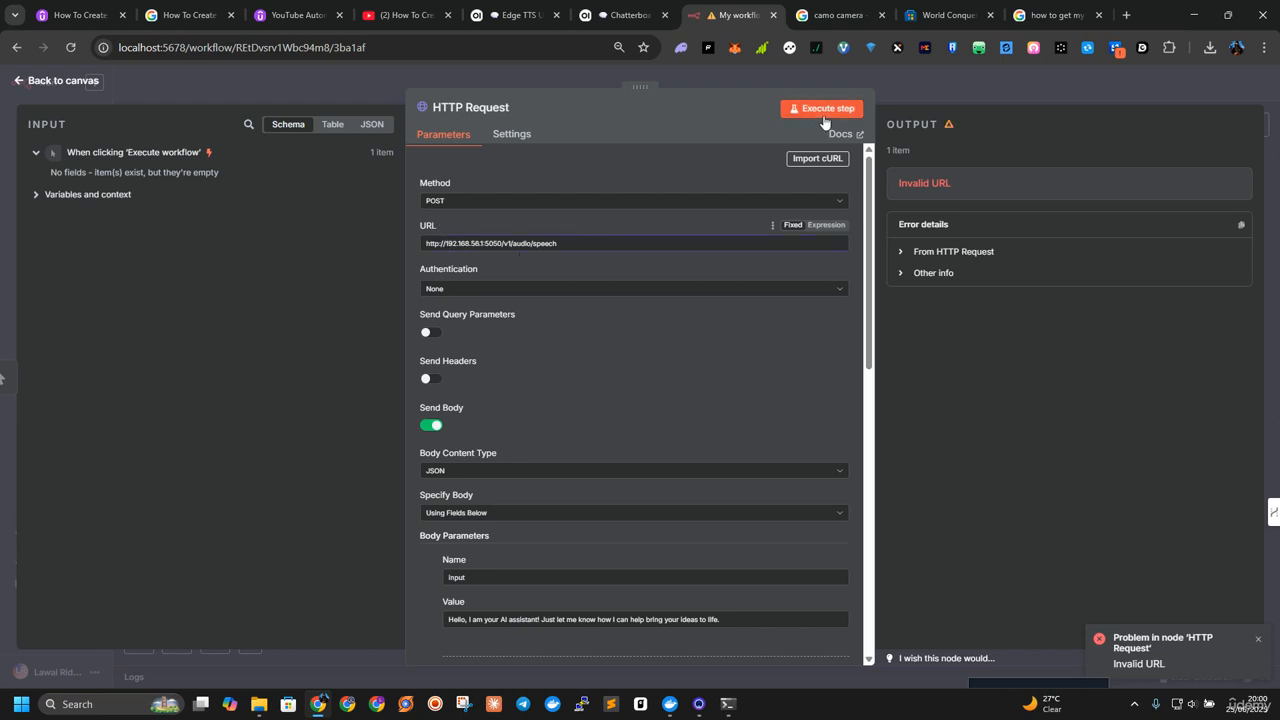
# Play the generated speech.mp3 from the HTTP Request node's output and review the body parameters
pyautogui.scroll(-3, 632, 365)
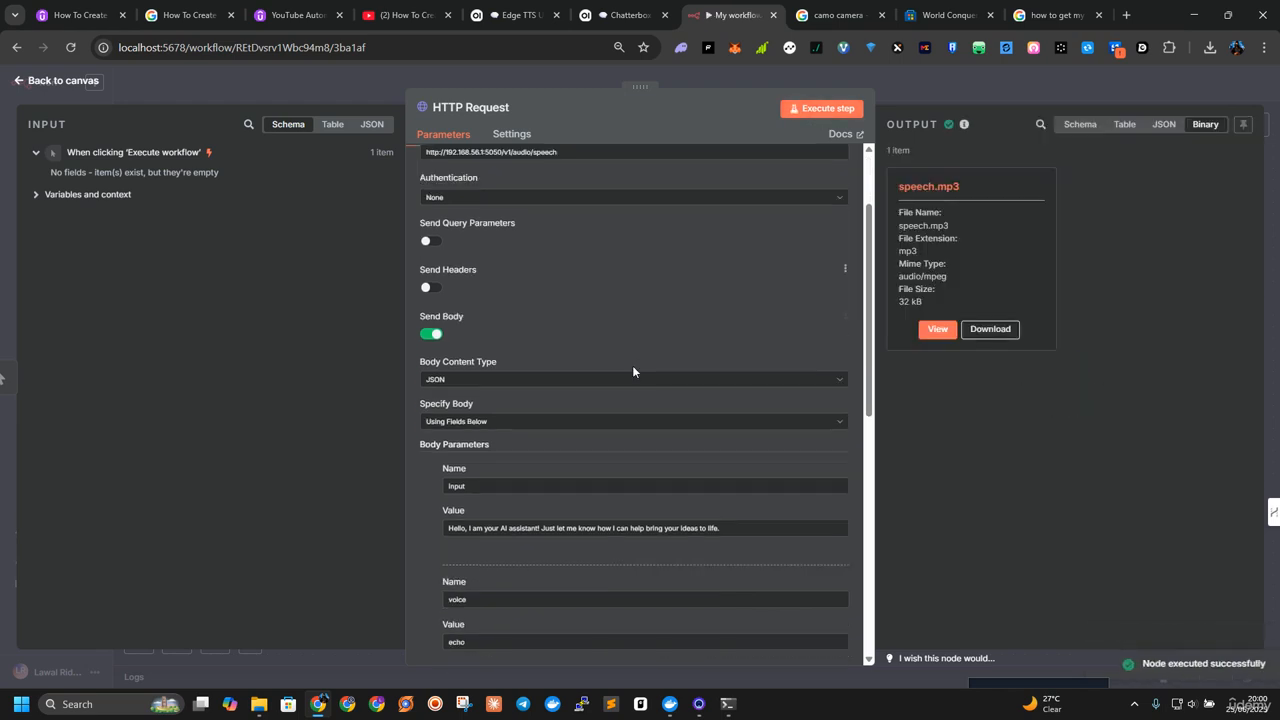
pyautogui.click(936, 330)
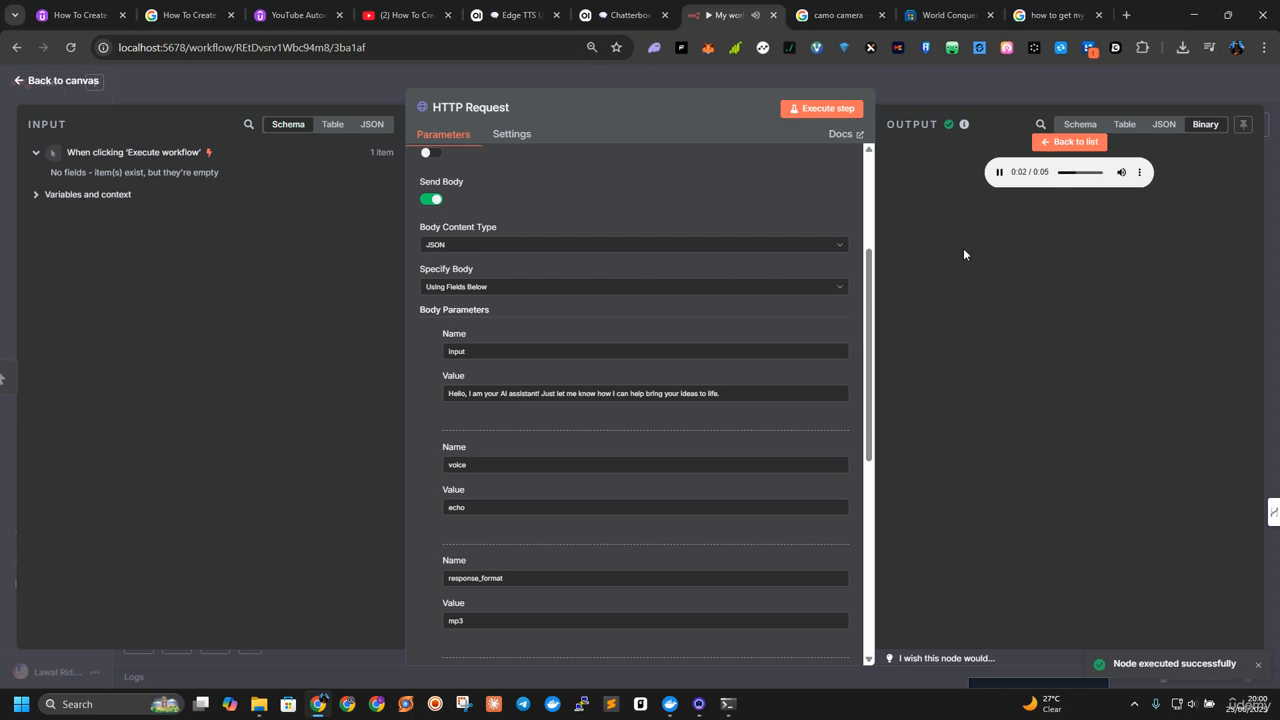
pyautogui.scroll(-1, 646, 449)
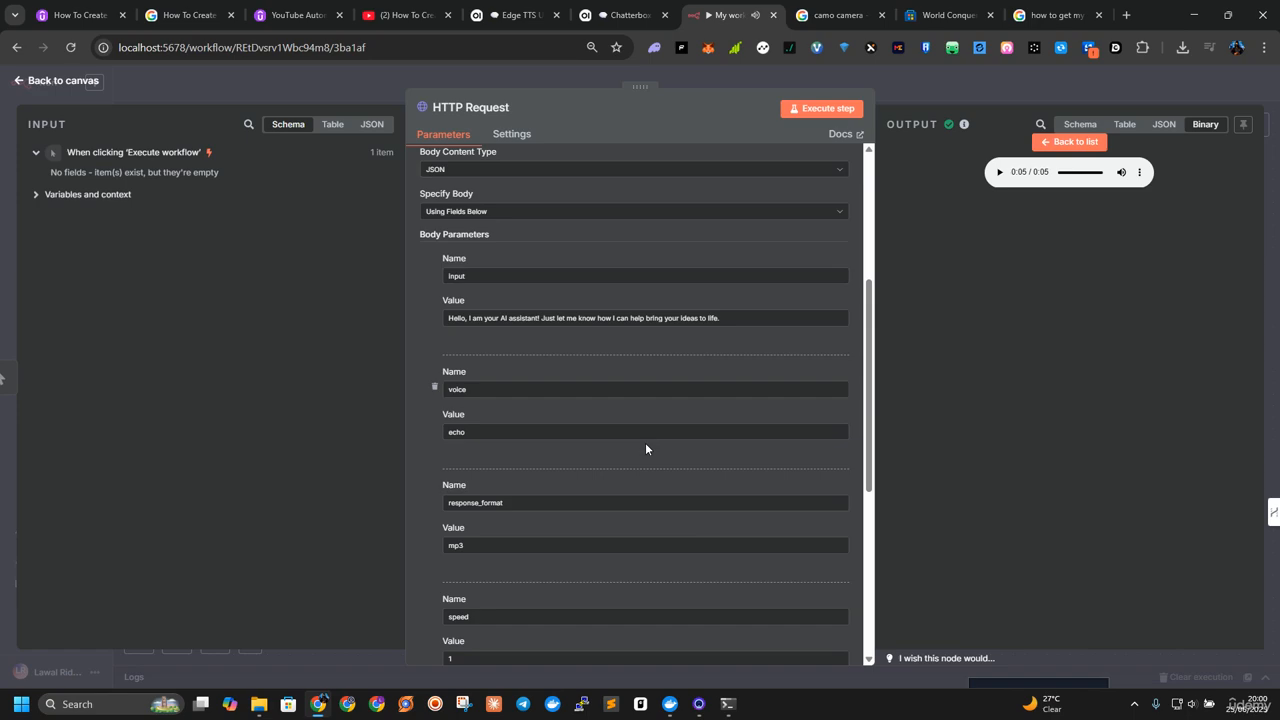
# Open the Edge TTS voice samples page from the Open WebUI documentation and copy the voice name en-GB-RyanNeural
pyautogui.click(515, 15)
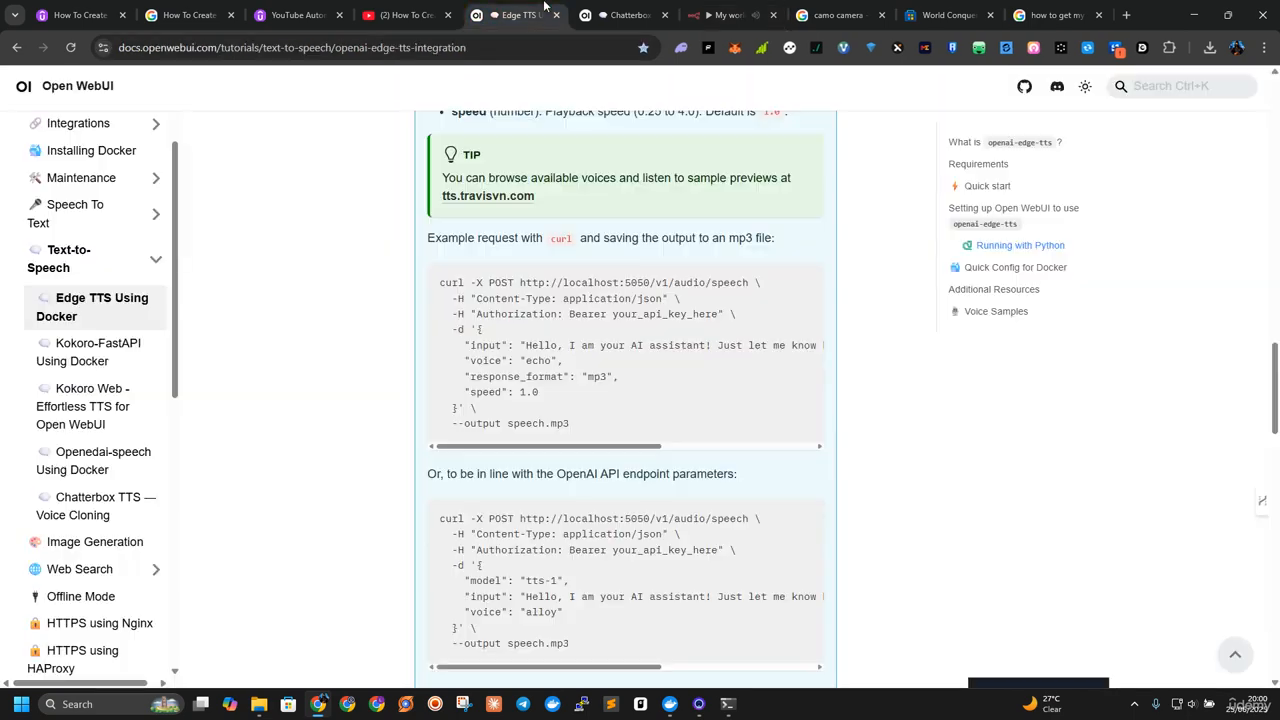
pyautogui.scroll(-15, 834, 337)
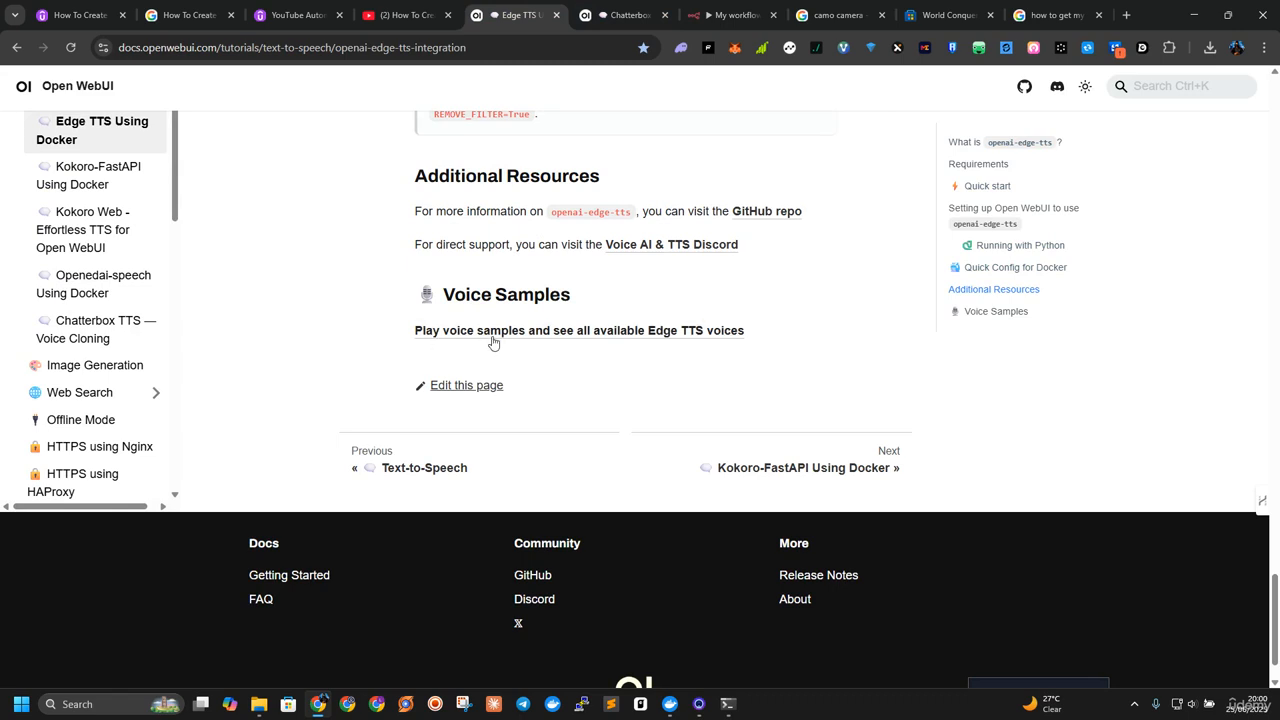
pyautogui.rightClick(492, 341)
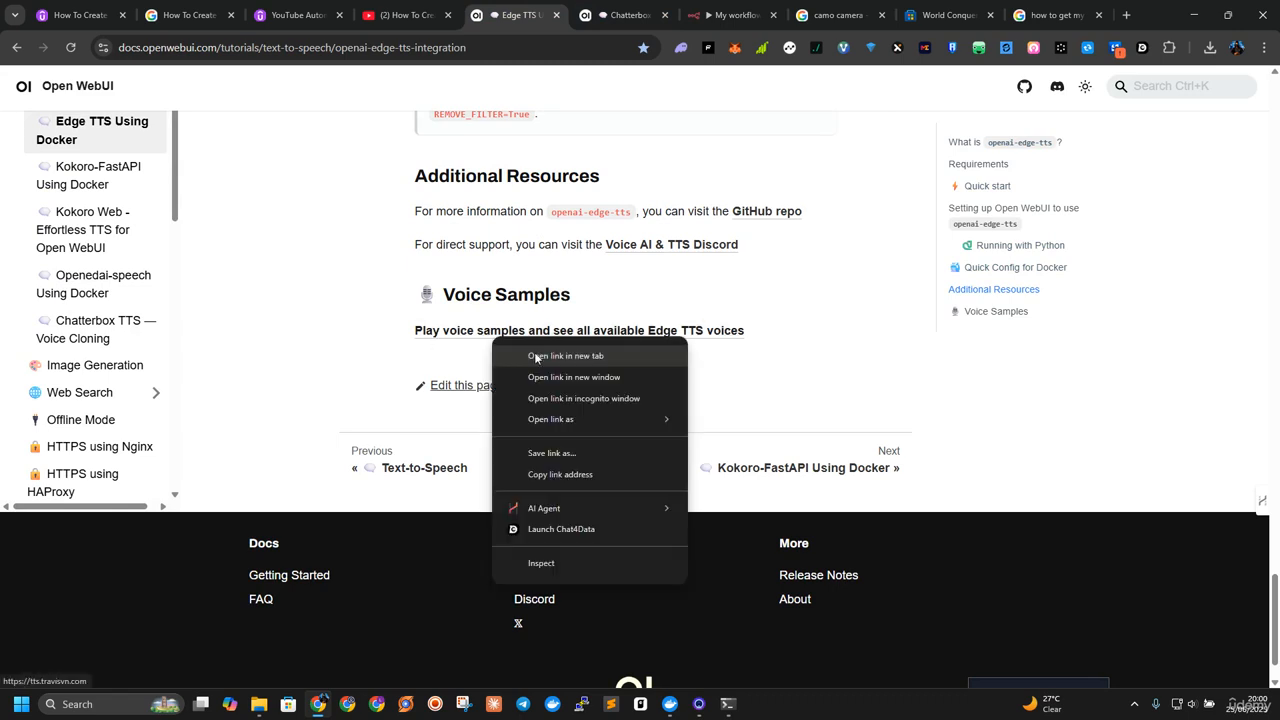
pyautogui.click(535, 347)
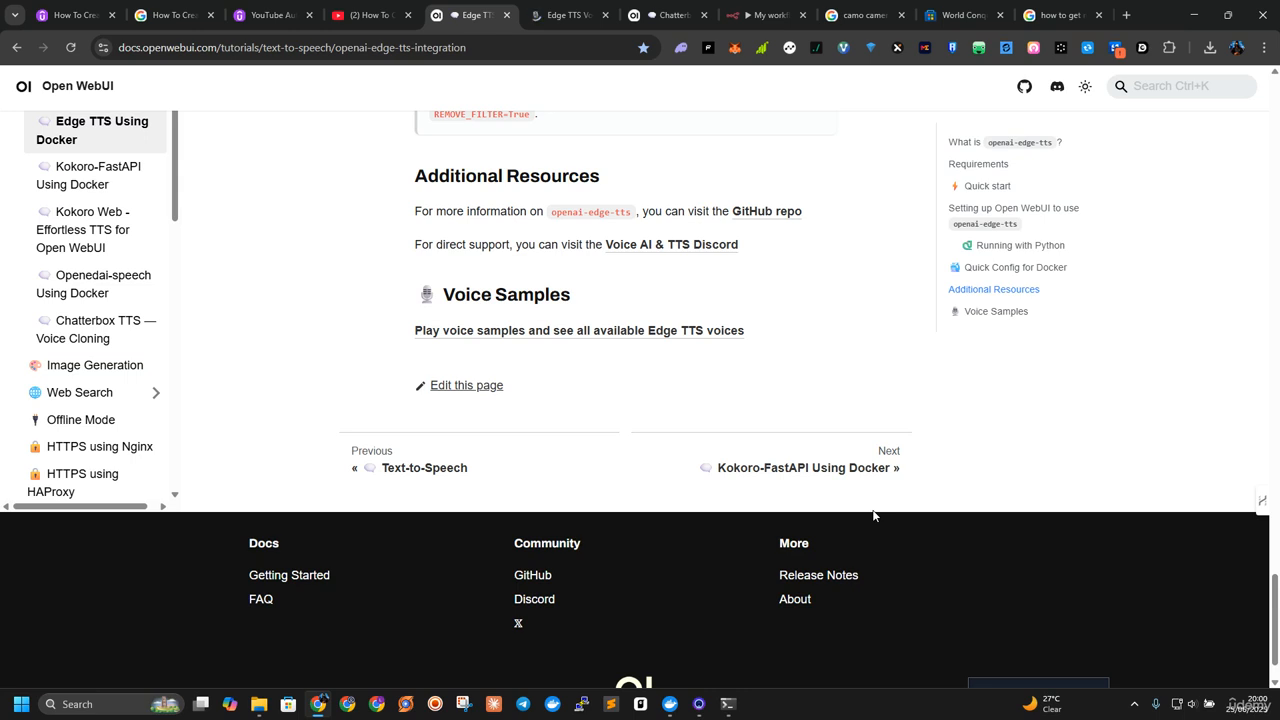
pyautogui.click(550, 14)
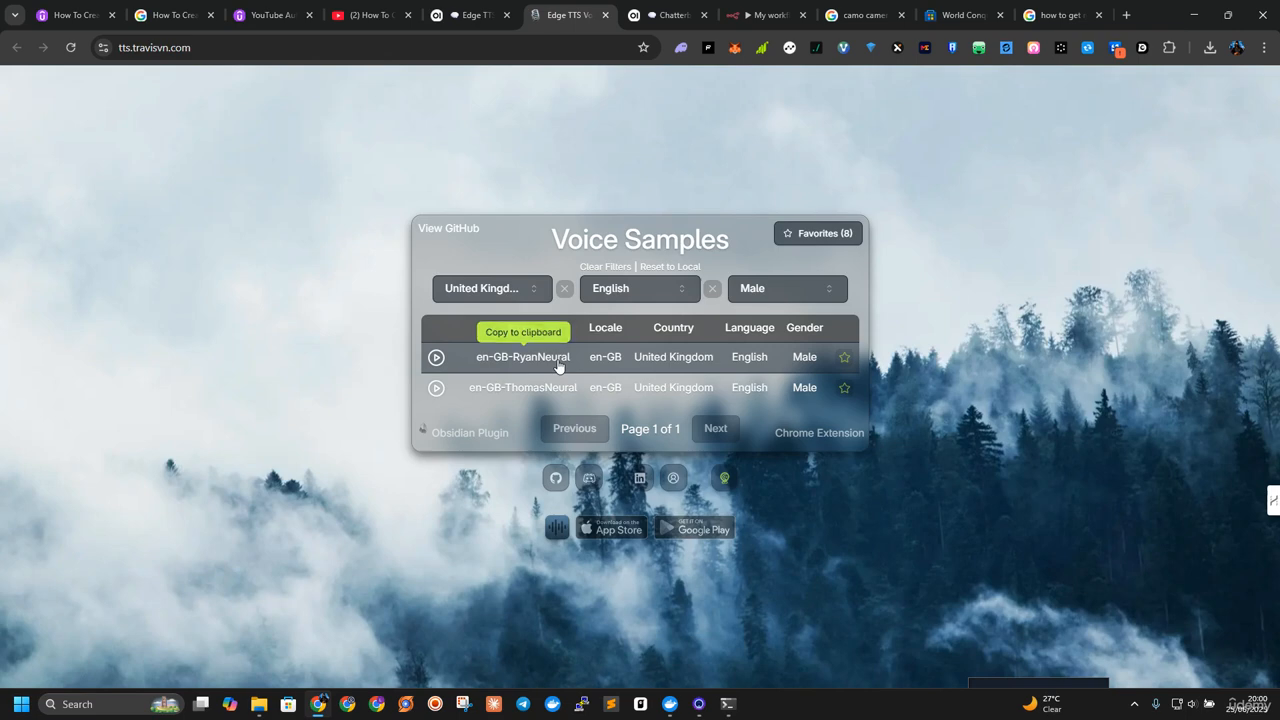
pyautogui.click(558, 366)
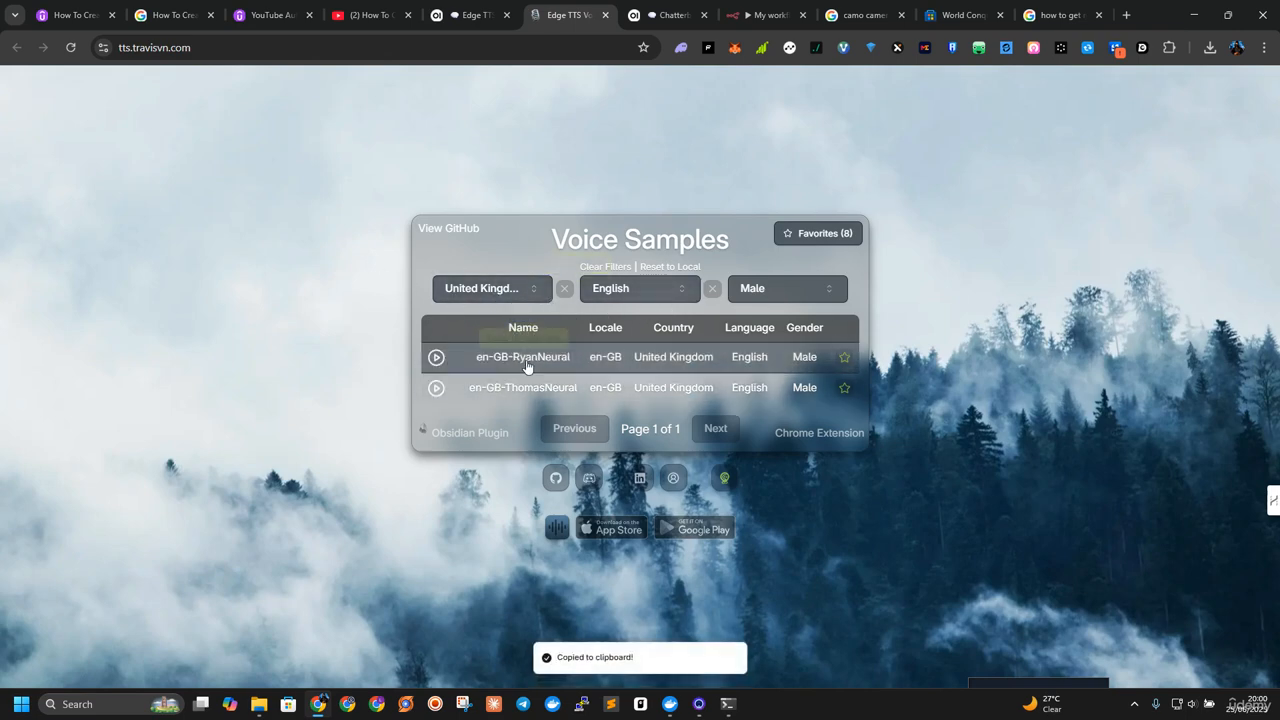
# Set the HTTP Request node's voice parameter to en-GB-RyanNeural, execute the step, and play the resulting audio
pyautogui.click(770, 15)
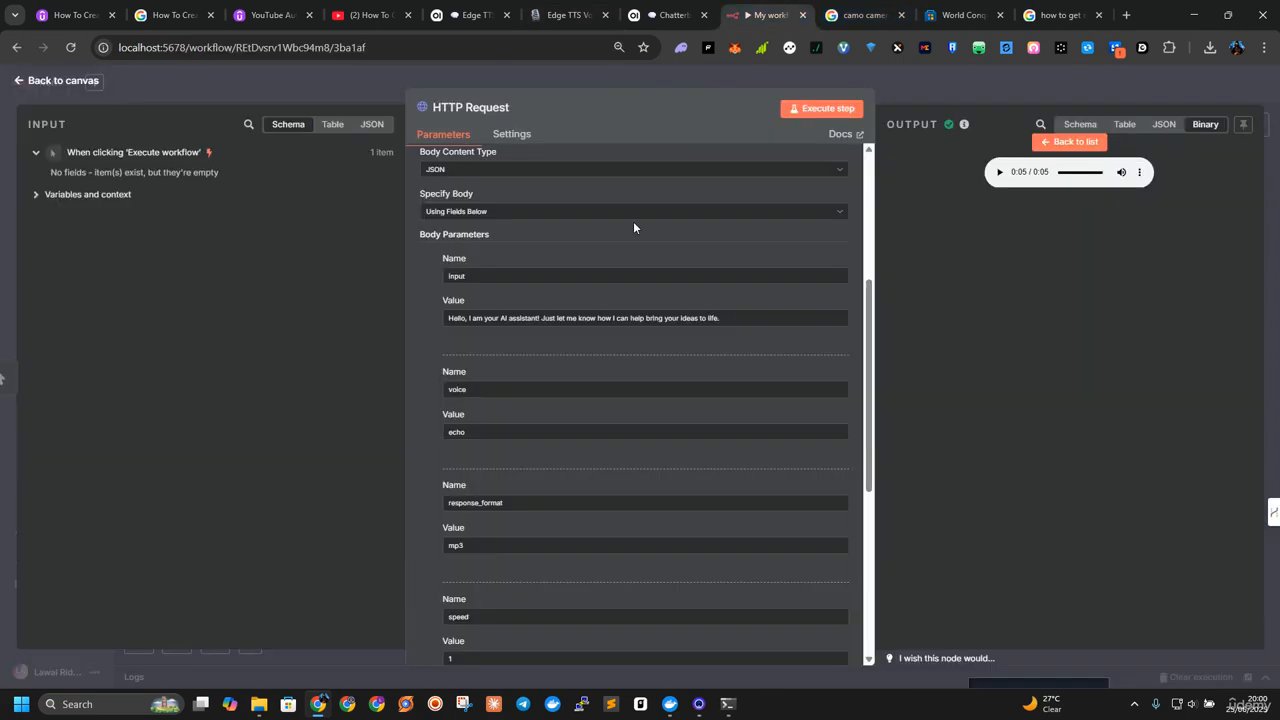
pyautogui.hotkey('ctrl', 'v')
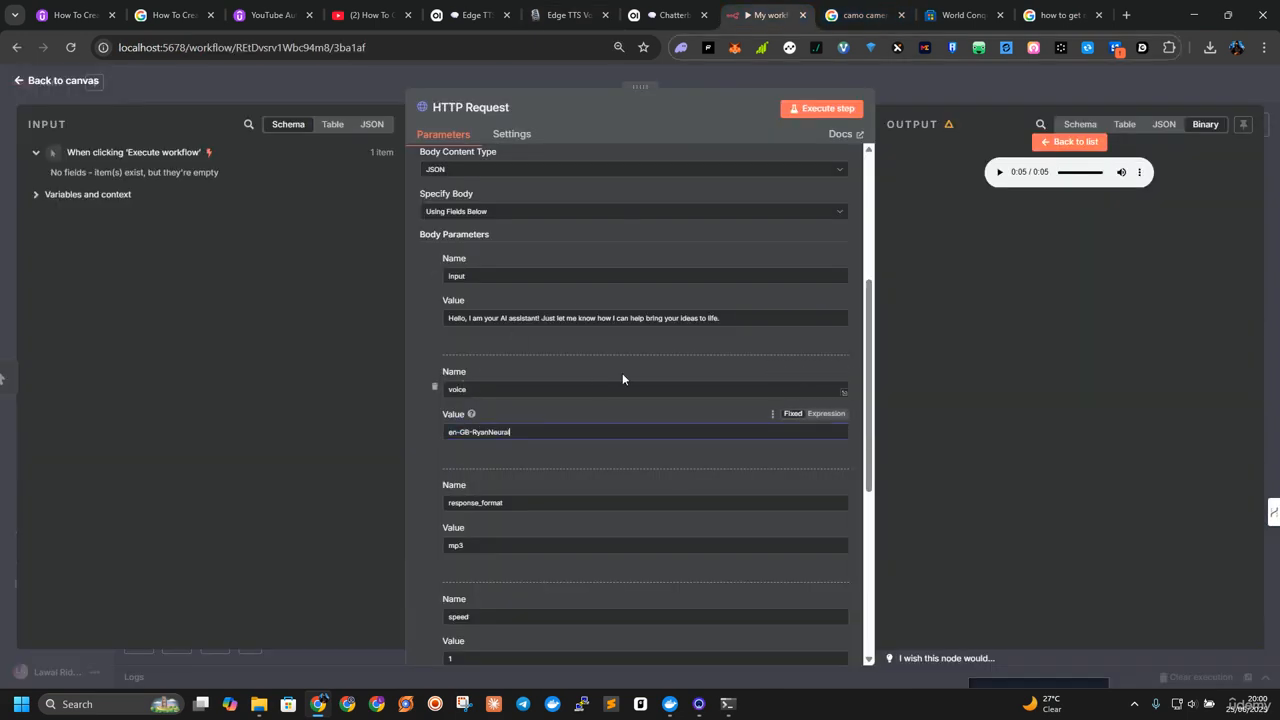
pyautogui.click(824, 109)
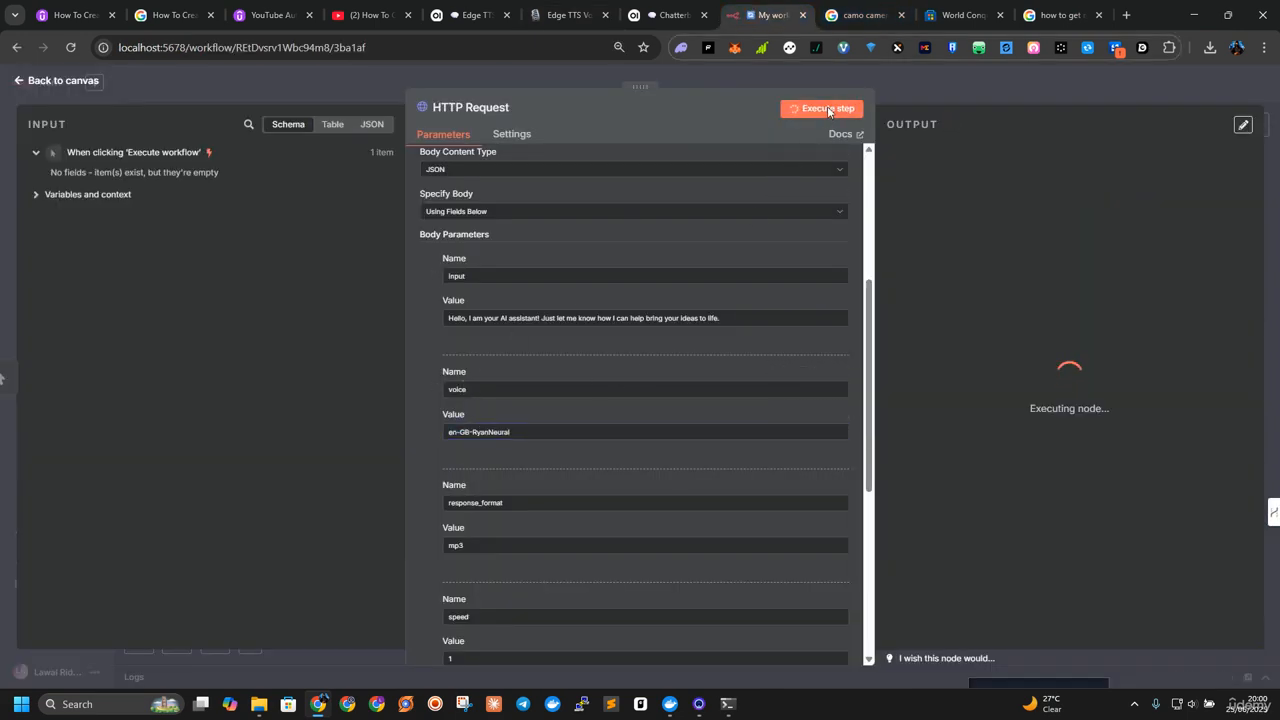
pyautogui.click(940, 332)
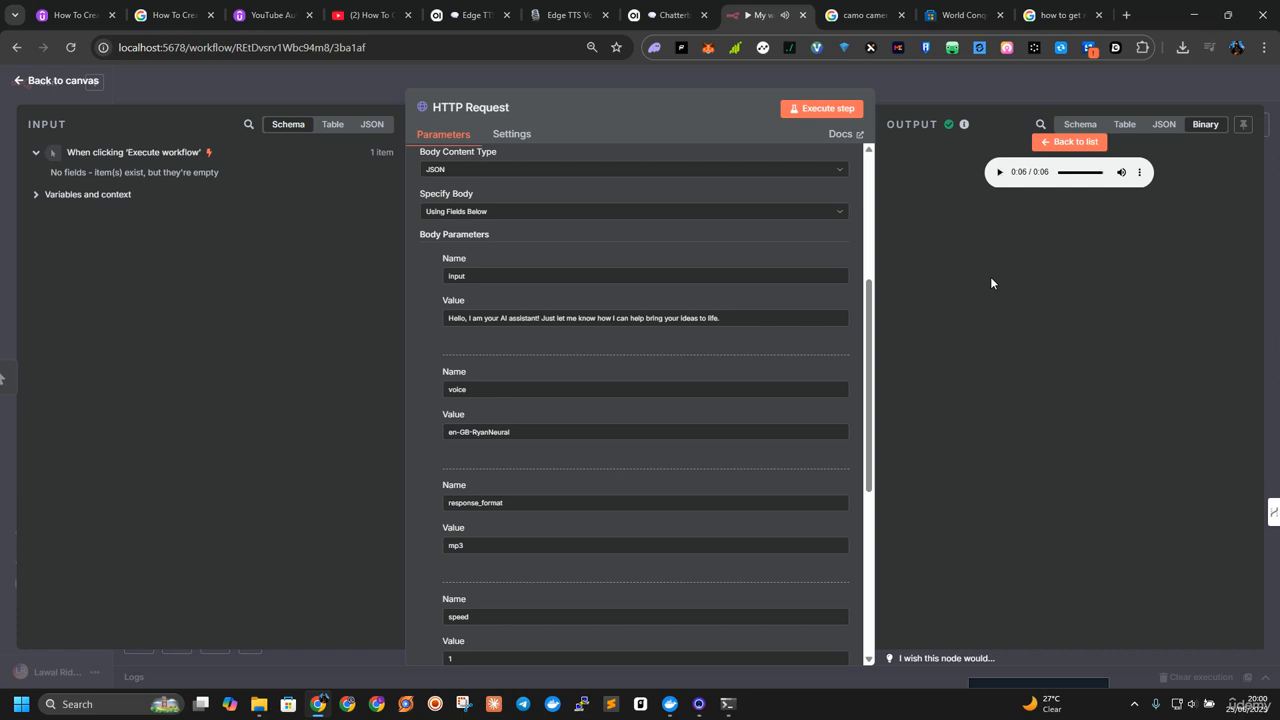
# Return to the workflow canvas and delete both the manual trigger and HTTP Request nodes
pyautogui.click(48, 80)
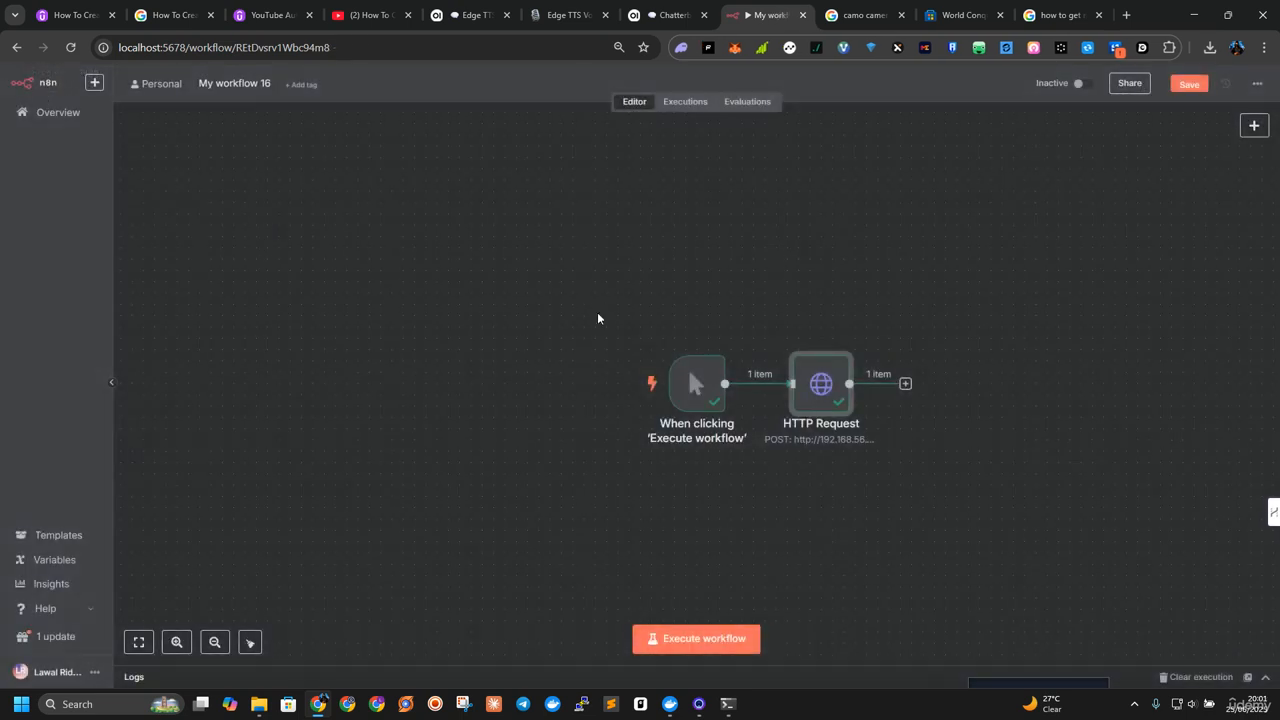
pyautogui.moveTo(496, 228); pyautogui.dragTo(1117, 512)
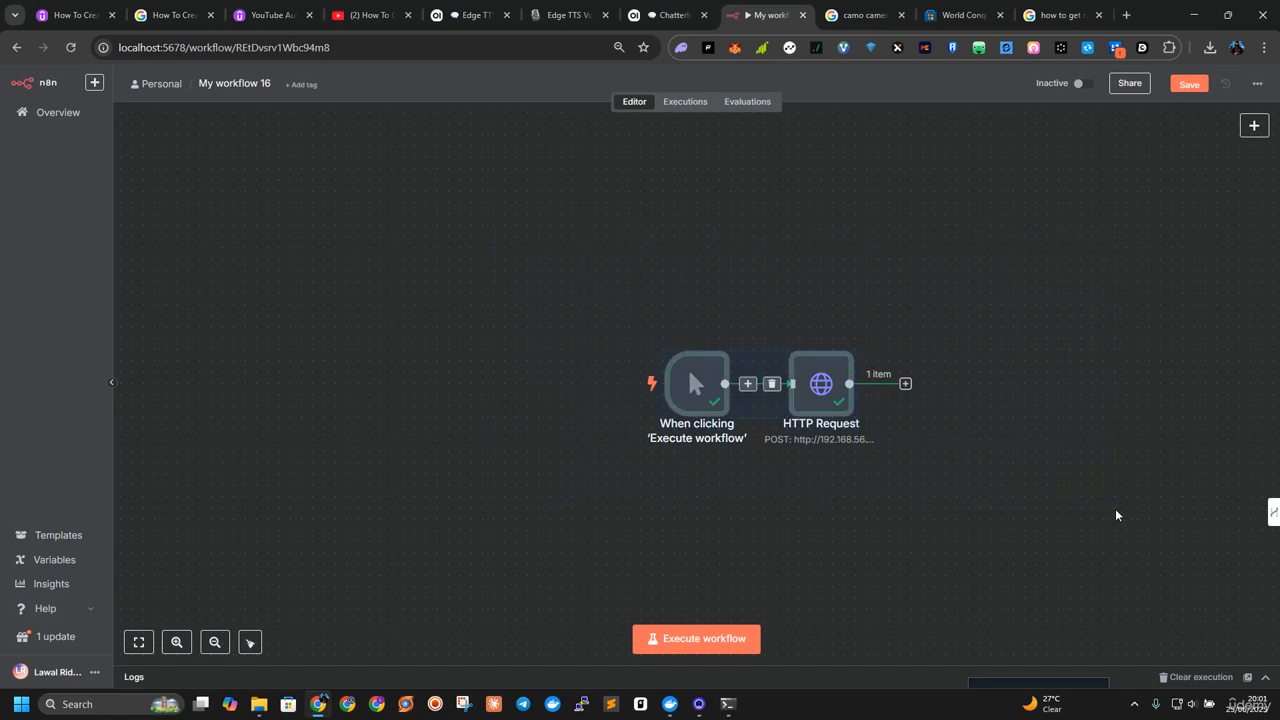
pyautogui.rightClick(816, 392)
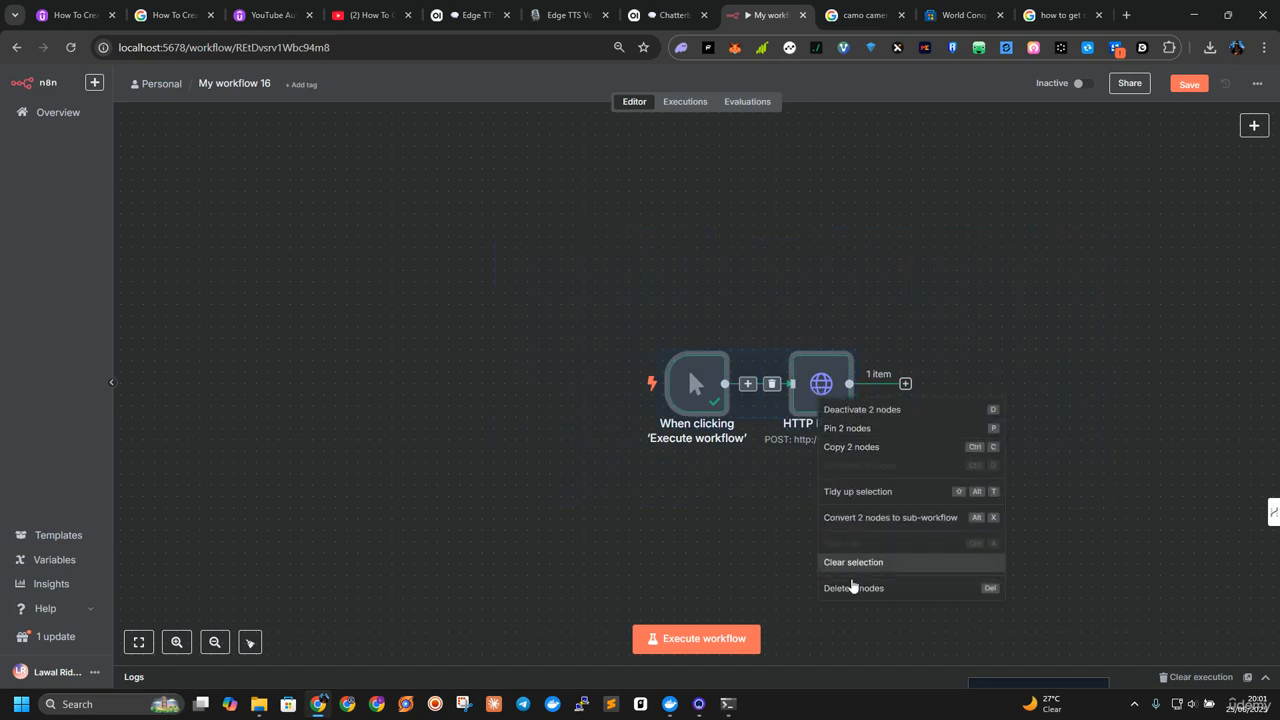
pyautogui.click(853, 588)
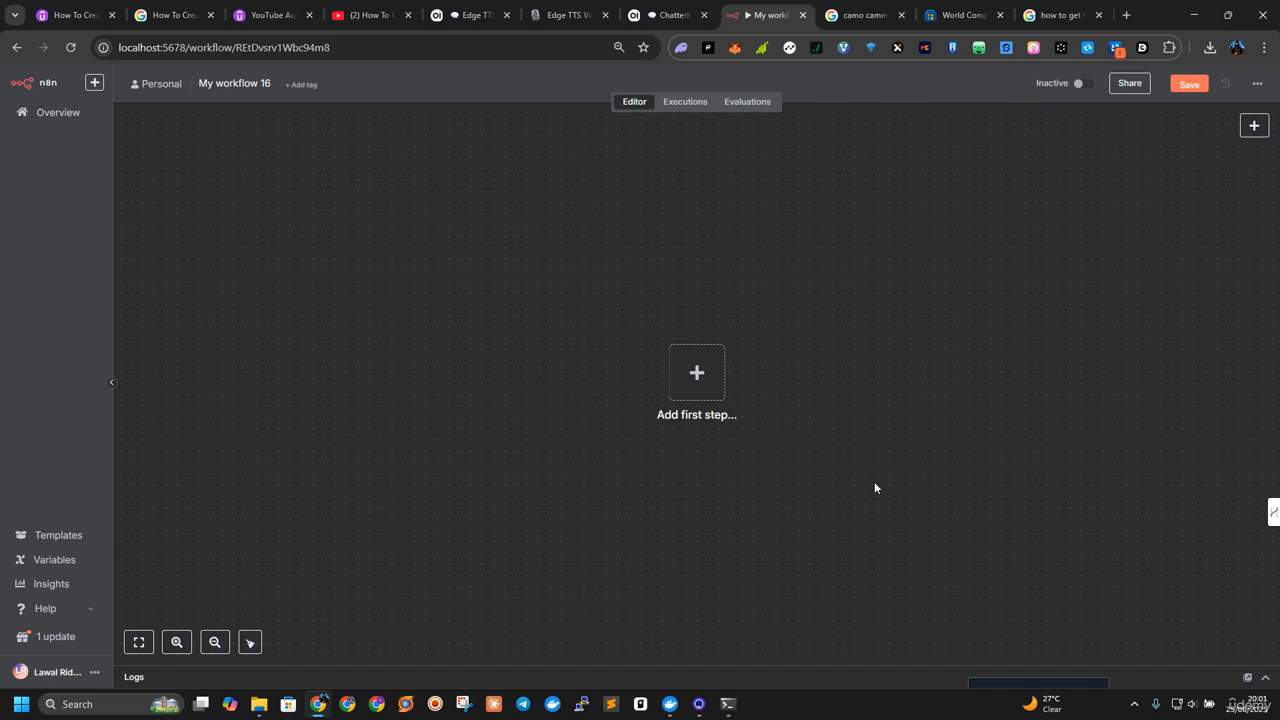